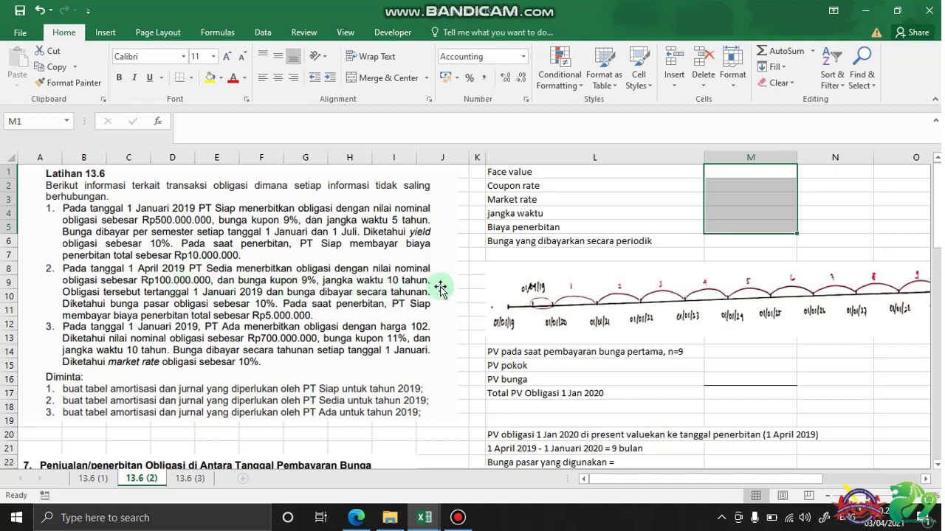
Enter a face value of 100.000.000 in M1 and a coupon rate of 9% in M2
click(727, 279)
click(741, 172)
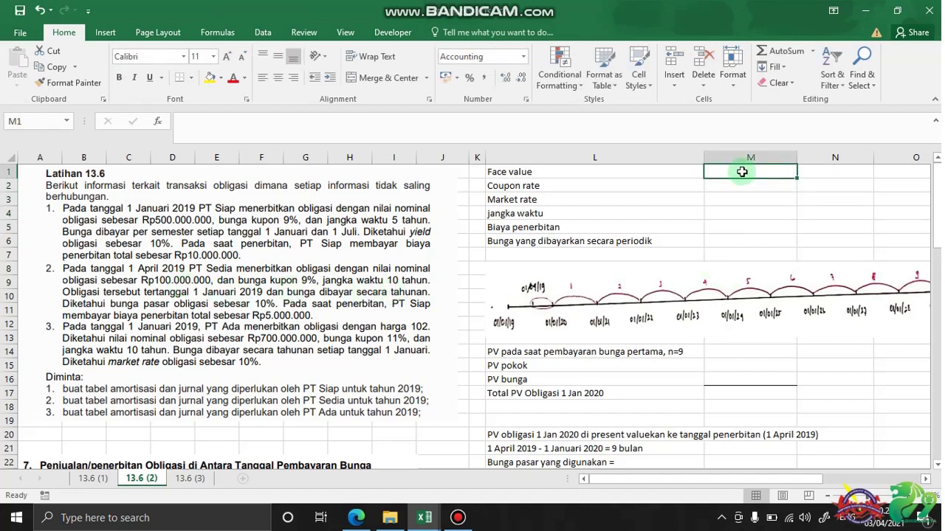
text(100)
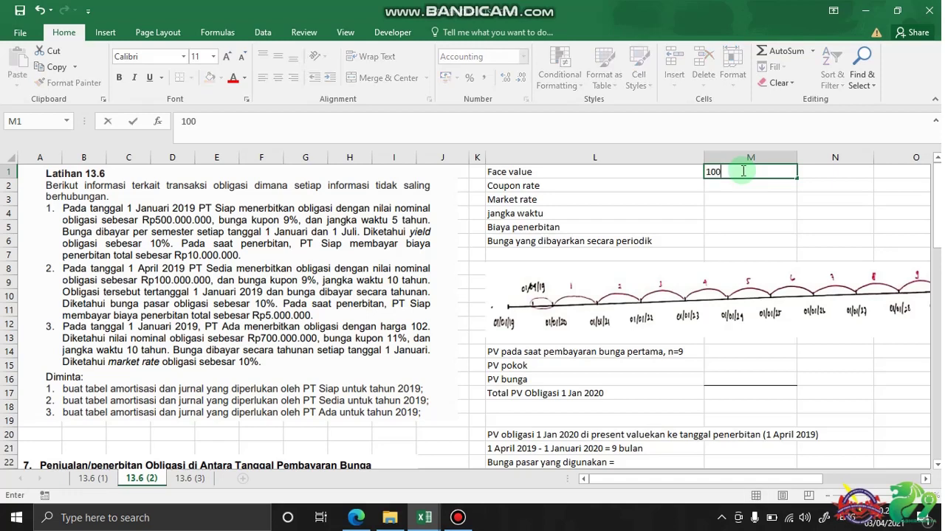
text(.000.000)
key(Return)
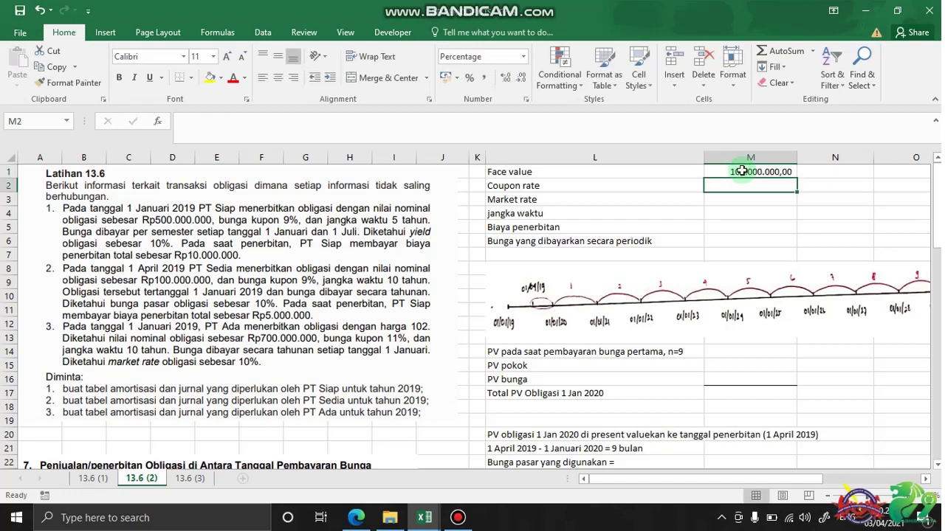
text(9)
key(Return)
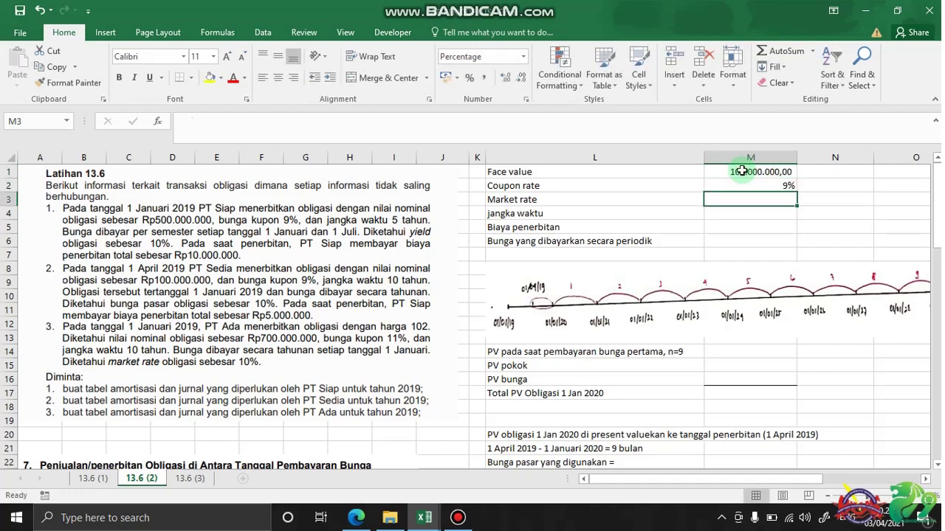
Enter "10 tahun" as the bond term (jangka waktu) in M4
click(746, 214)
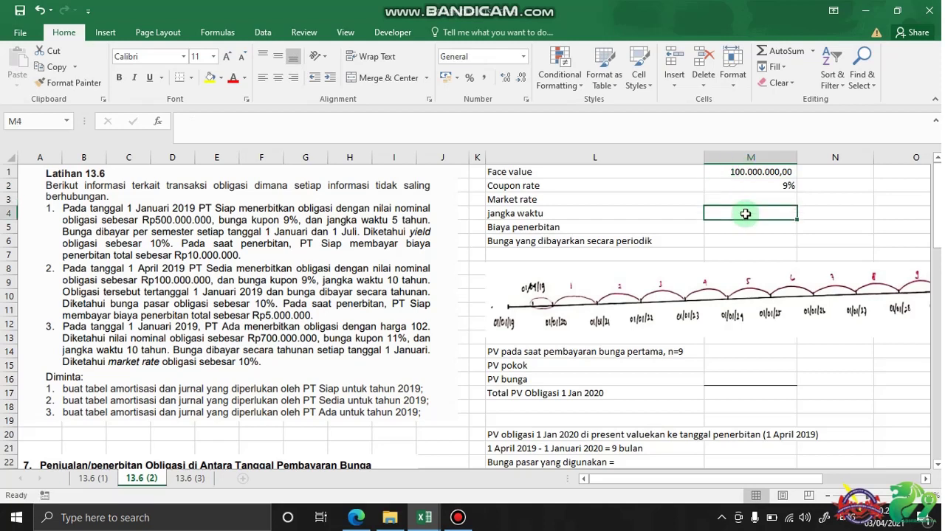
text(10 tah)
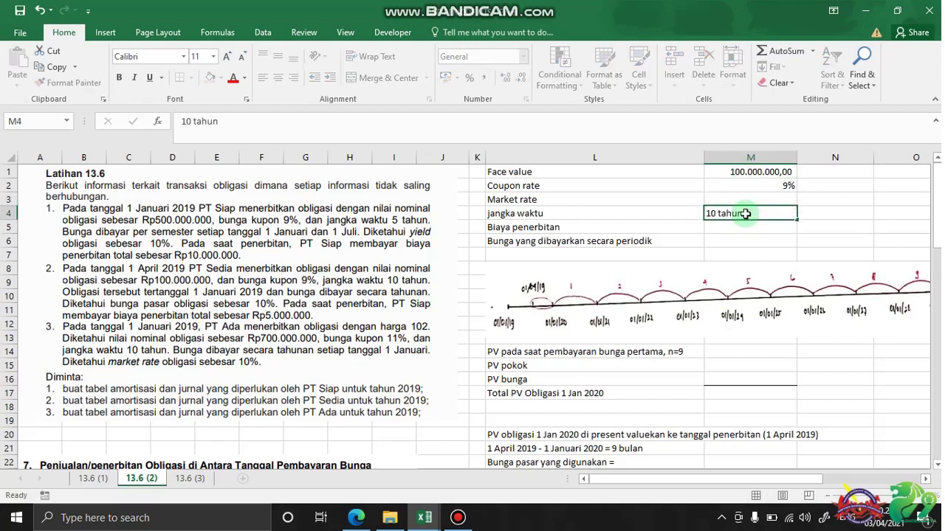
text(un)
key(Return)
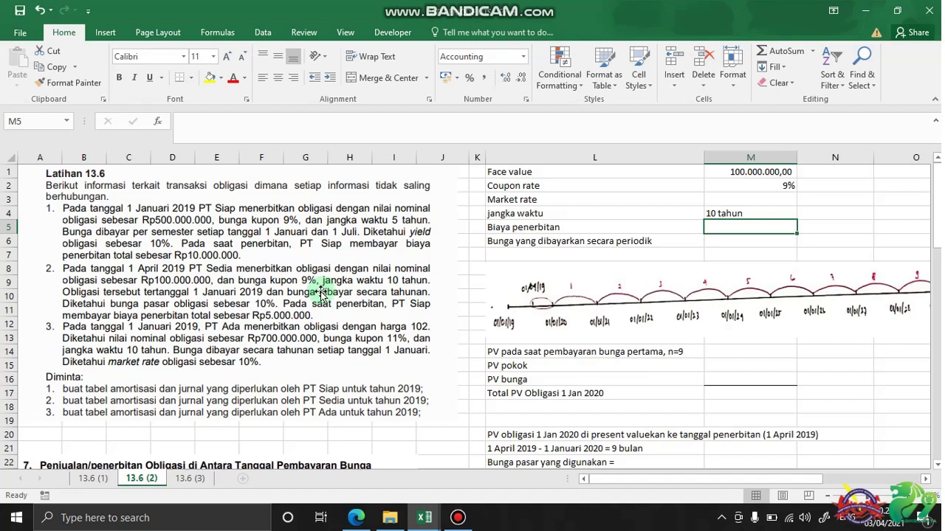
Set the market rate in M3 to 10%
scroll(270, 274, down, 1)
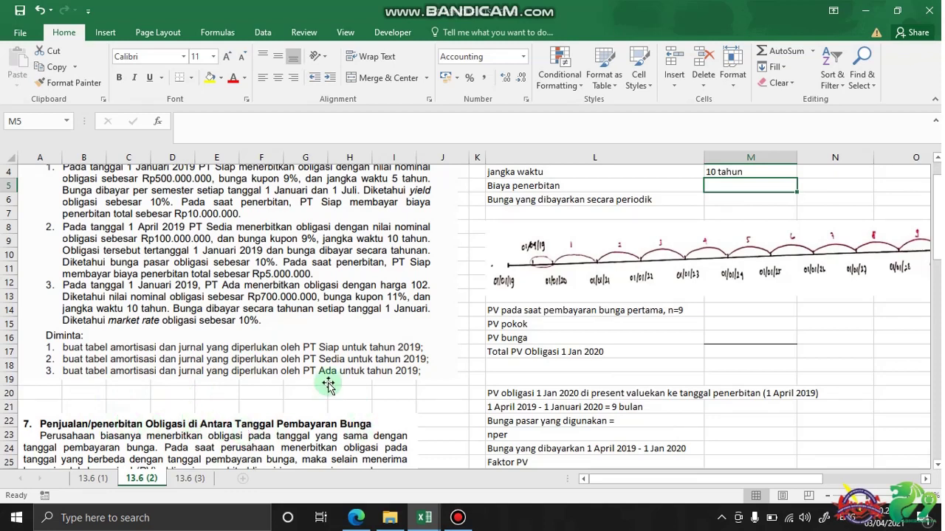
scroll(305, 386, up, 1)
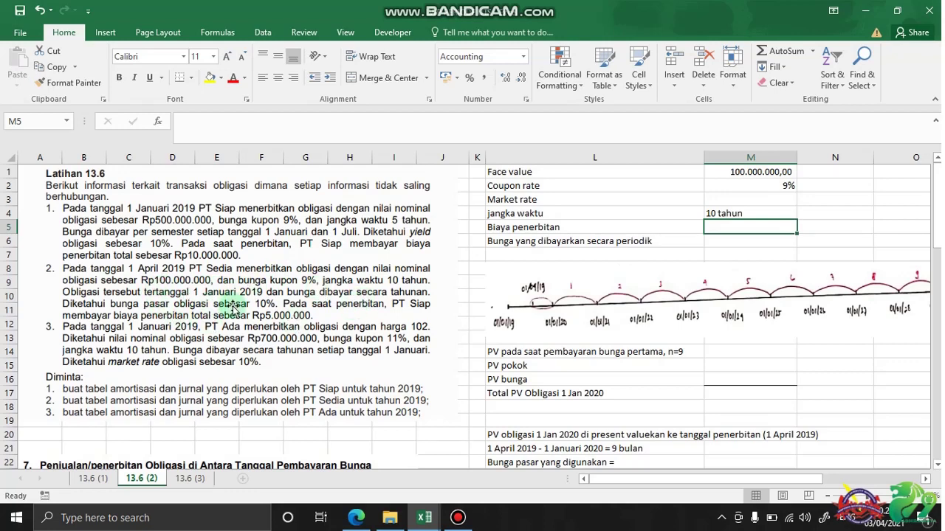
click(678, 241)
click(718, 200)
text(10%)
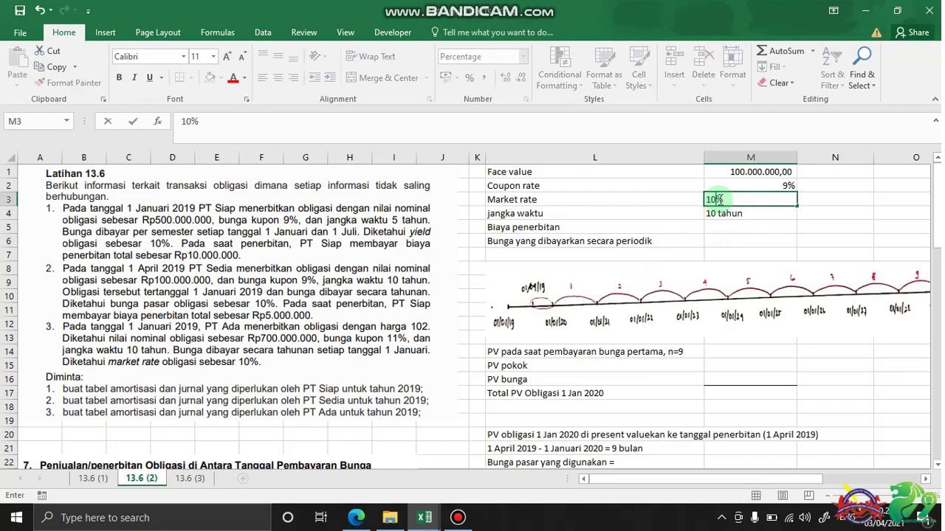
key(Return)
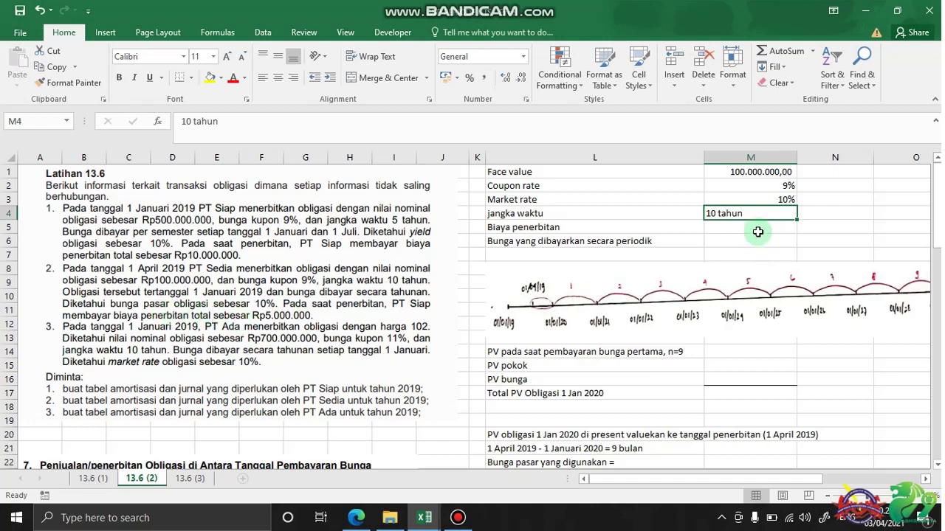
Enter the issuance cost (Biaya penerbitan) of 5000000 in M5
click(754, 228)
text(50)
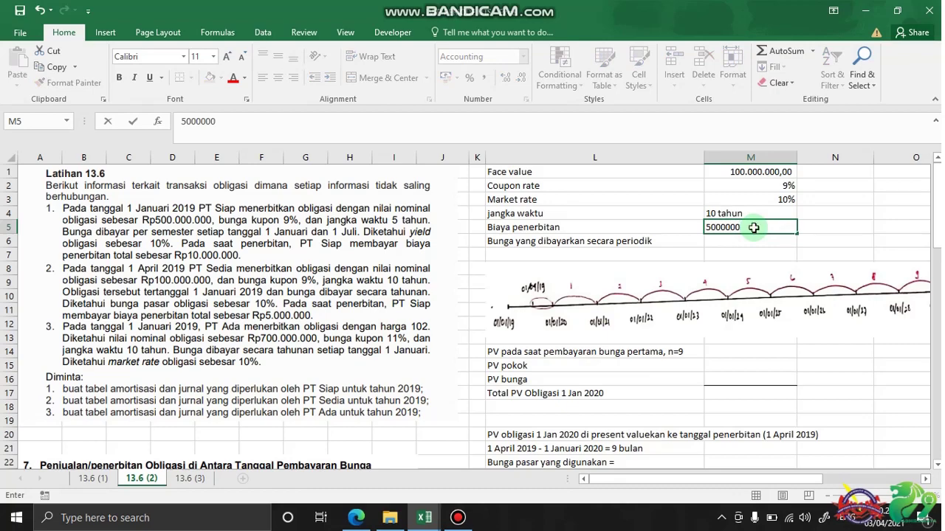
text(00000)
key(Return)
Read section 7 on issuing bonds between interest payment dates and compare its method with problem 2 of Latihan 13.6
scroll(369, 233, down, 2)
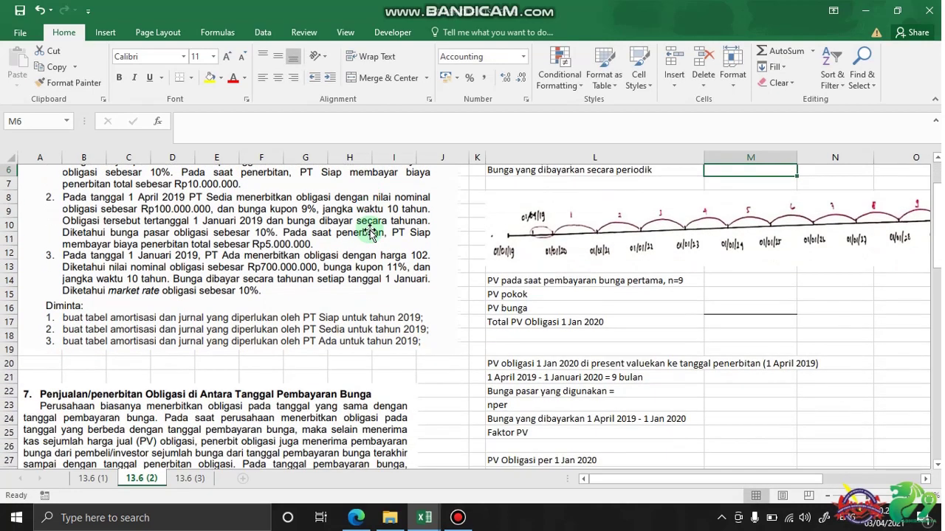
scroll(369, 232, down, 3)
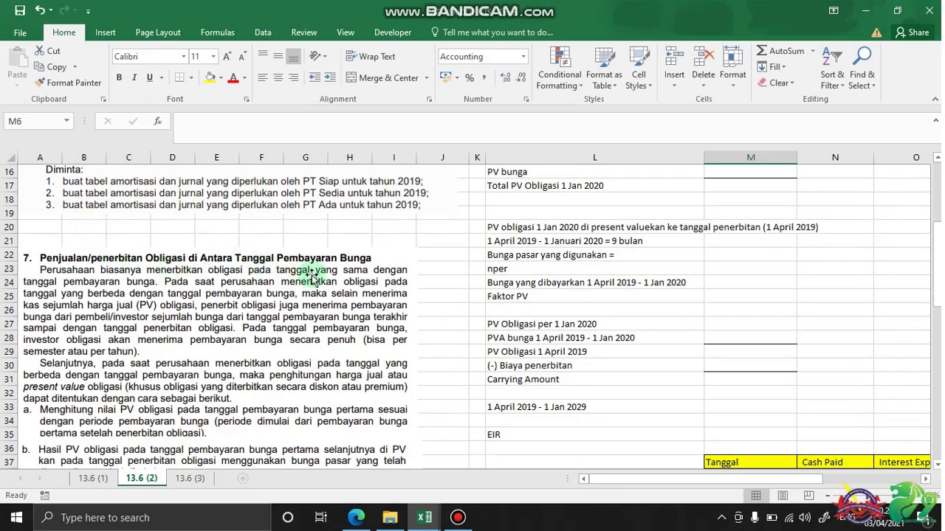
scroll(312, 275, down, 2)
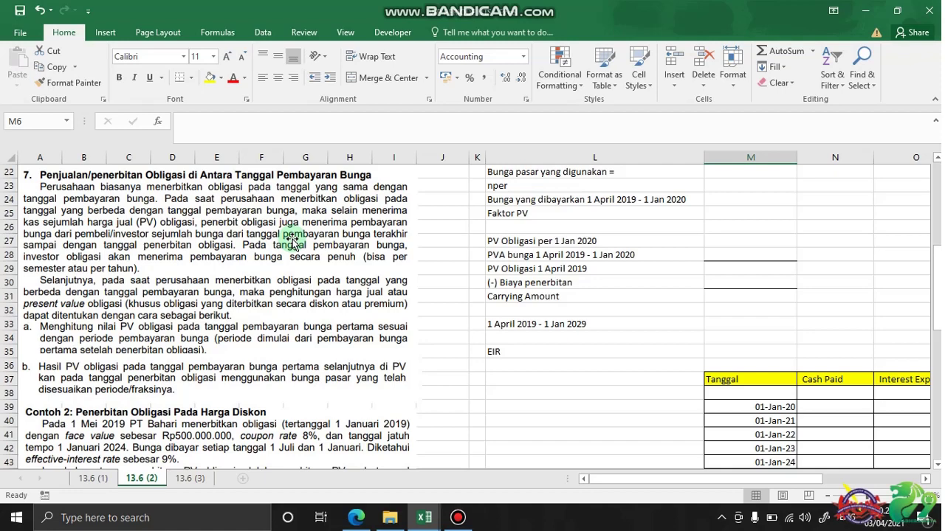
scroll(332, 288, up, 1)
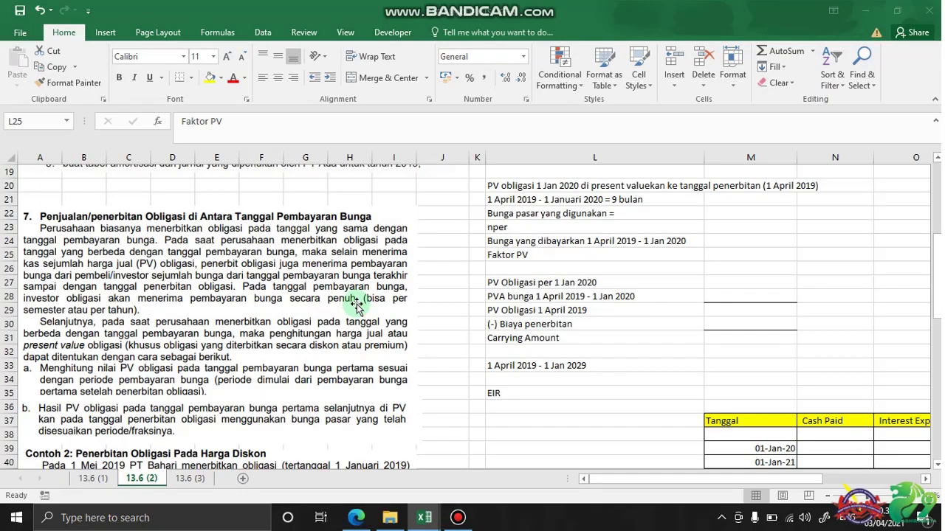
scroll(354, 304, up, 1)
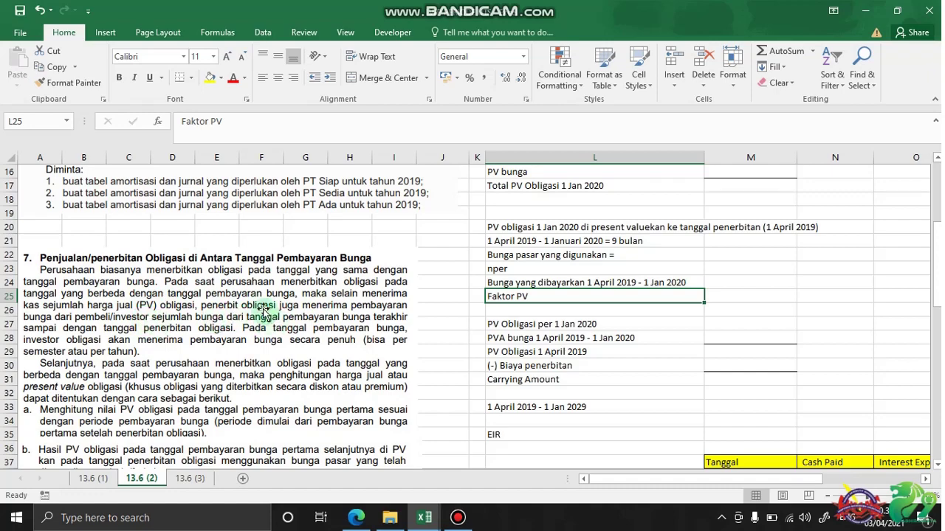
scroll(258, 302, up, 4)
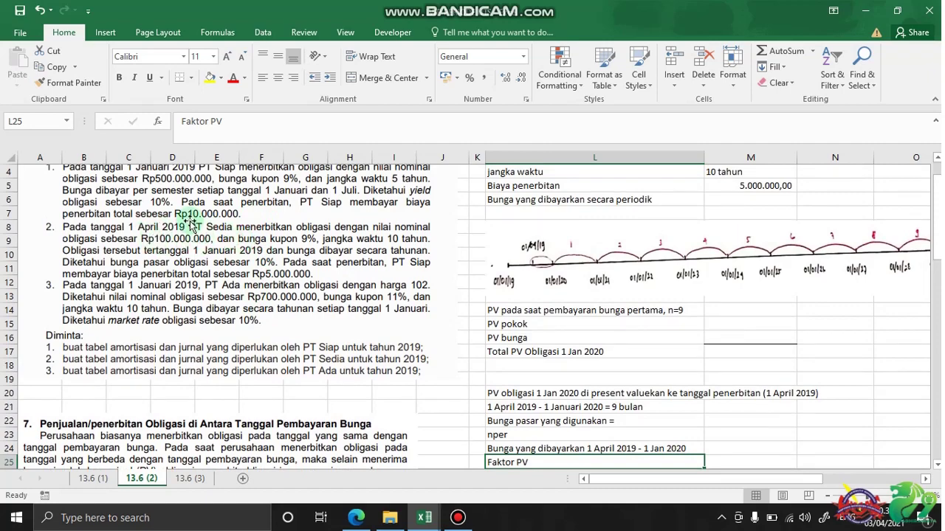
scroll(269, 302, down, 6)
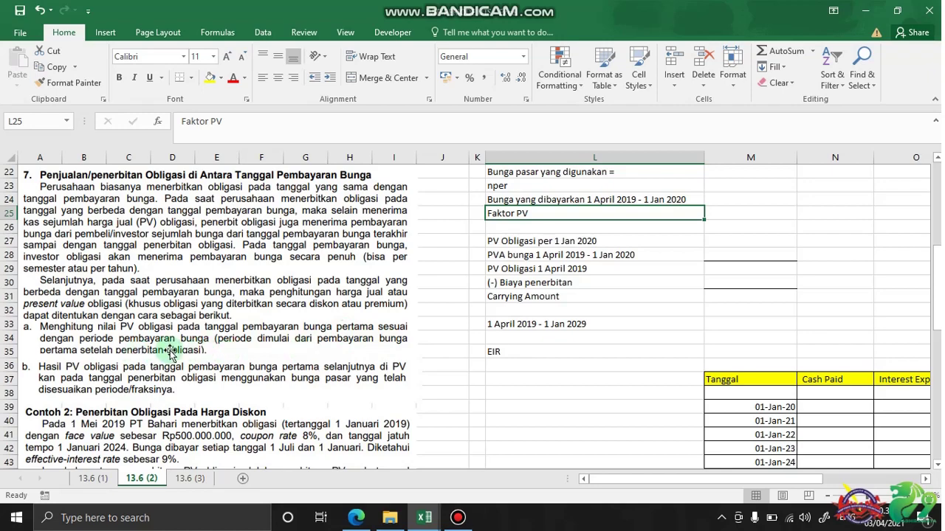
scroll(273, 336, up, 5)
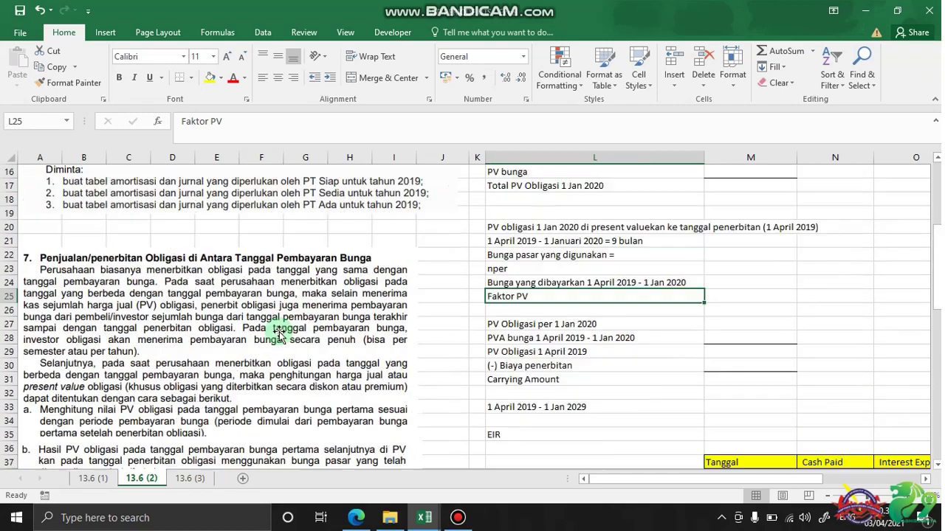
scroll(279, 336, up, 2)
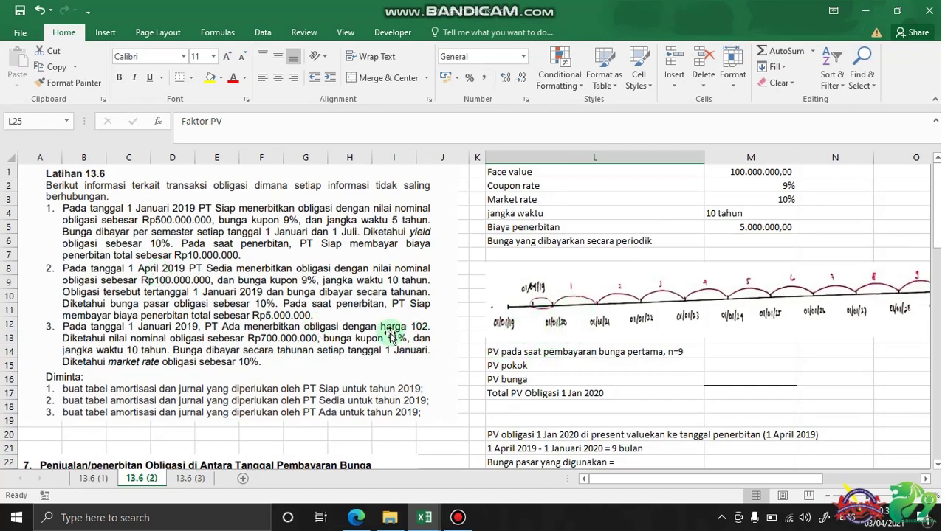
scroll(390, 332, down, 7)
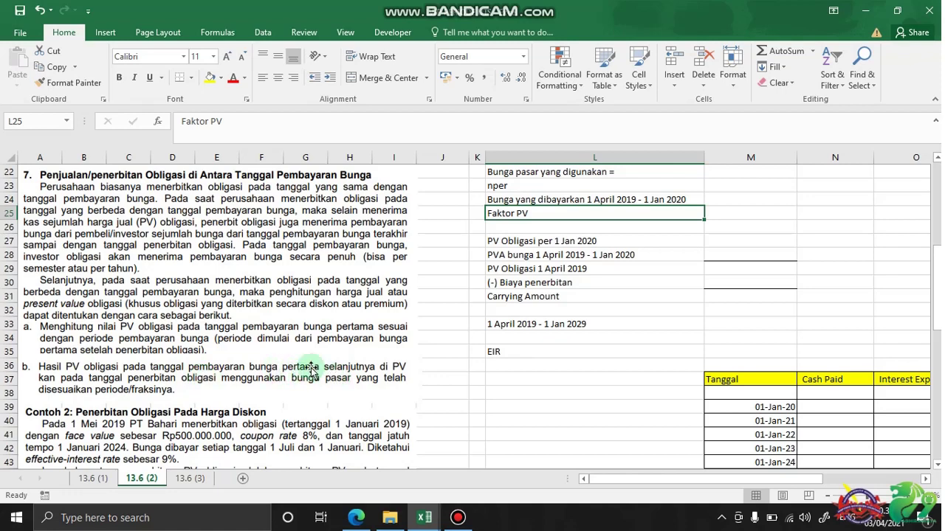
scroll(251, 355, up, 7)
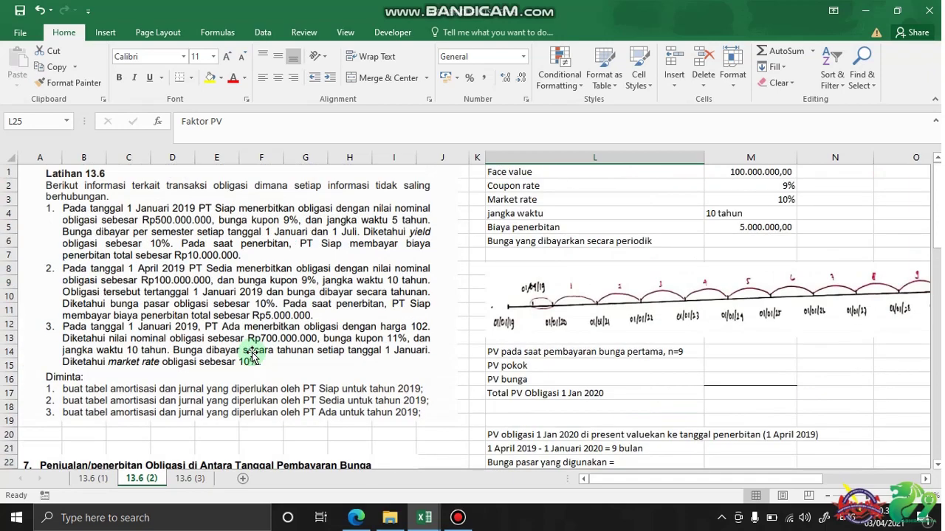
Calculate the periodic interest payment in M6 as coupon rate times face value with the formula =M2*M1
click(535, 283)
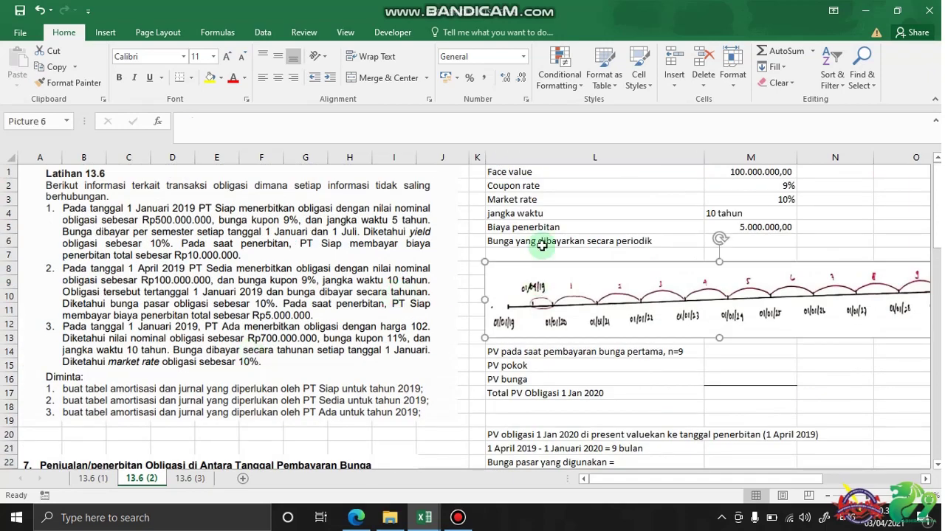
click(491, 241)
click(768, 225)
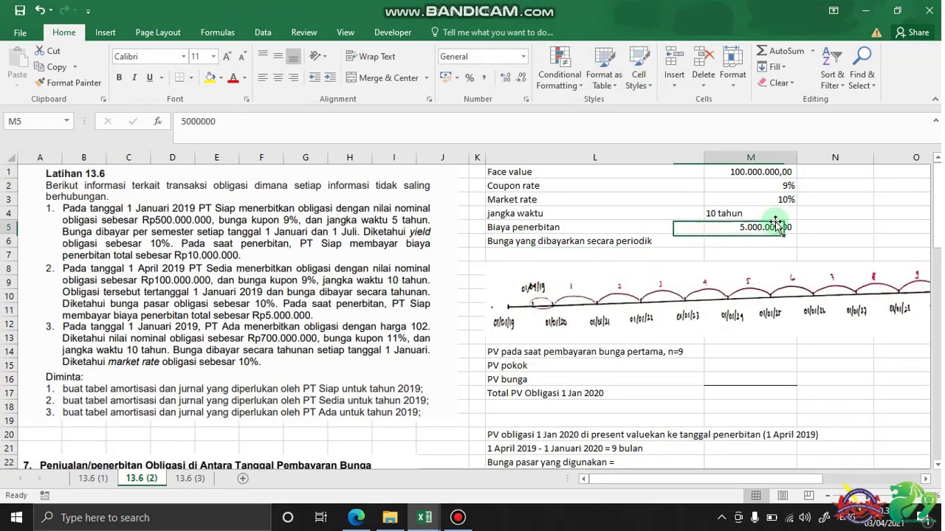
click(738, 240)
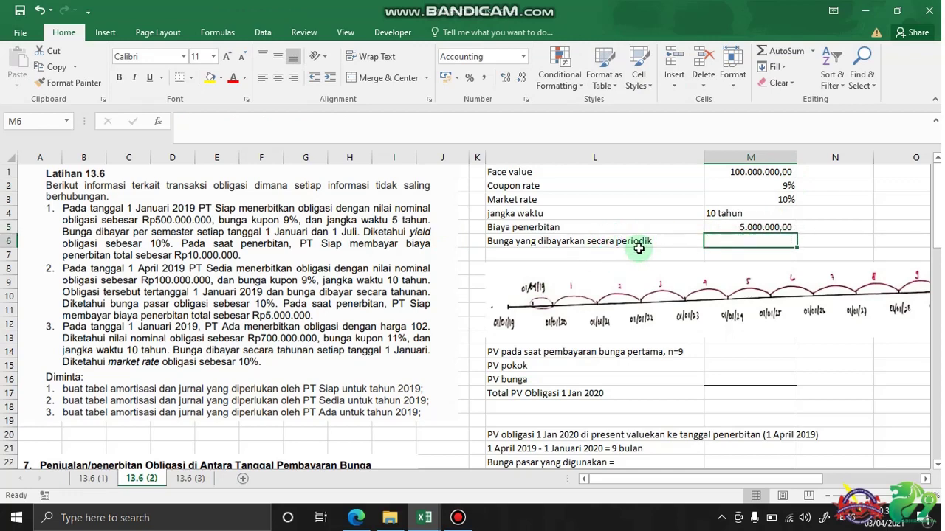
text(=)
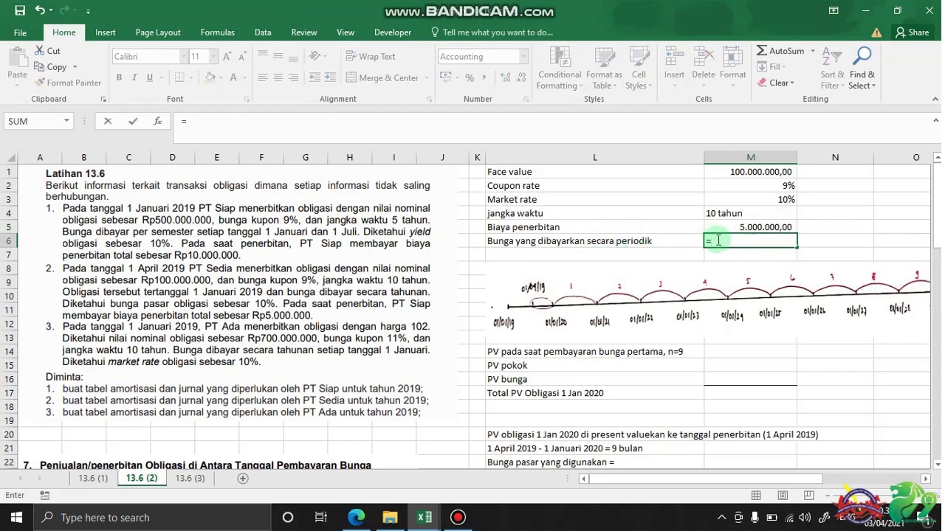
click(759, 186)
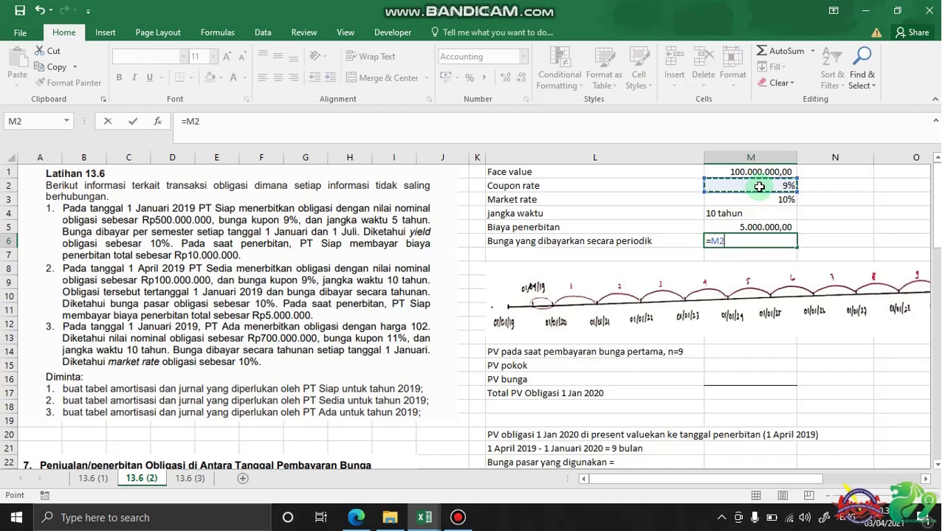
text(*)
click(752, 171)
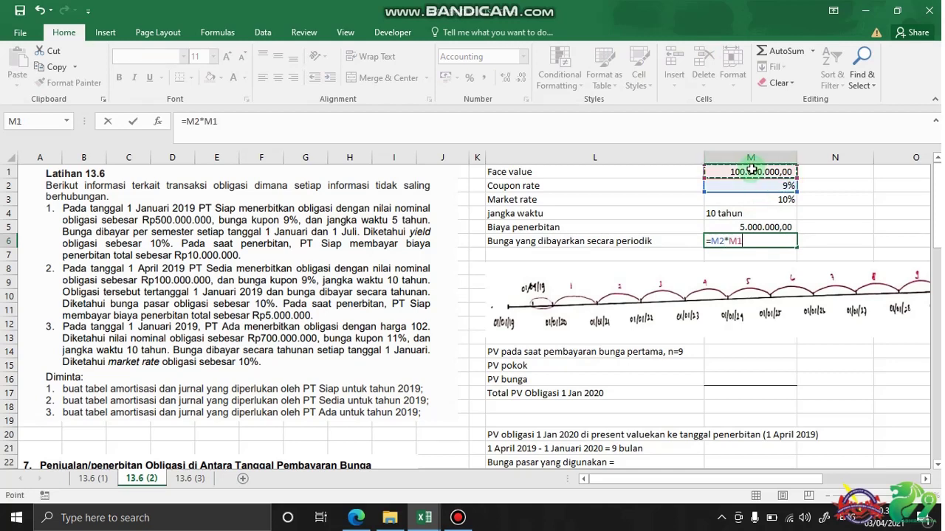
key(Return)
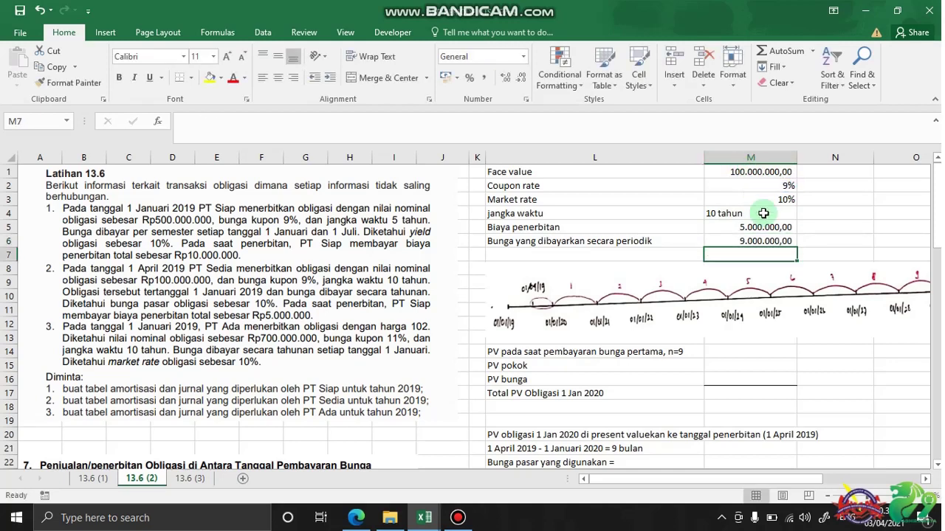
Examine the full bond payment timeline and the PV pokok and PV bunga rows beneath it
scroll(761, 285, down, 1)
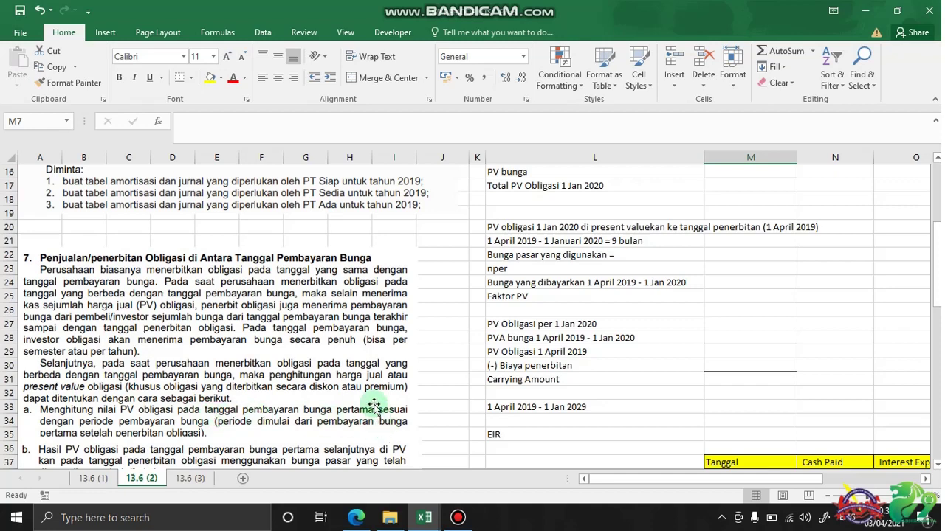
scroll(755, 319, up, 4)
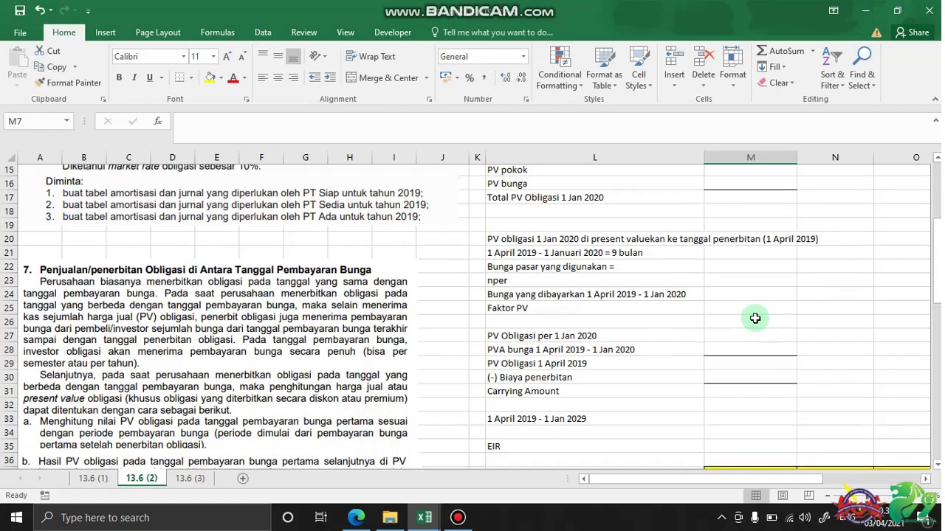
click(755, 316)
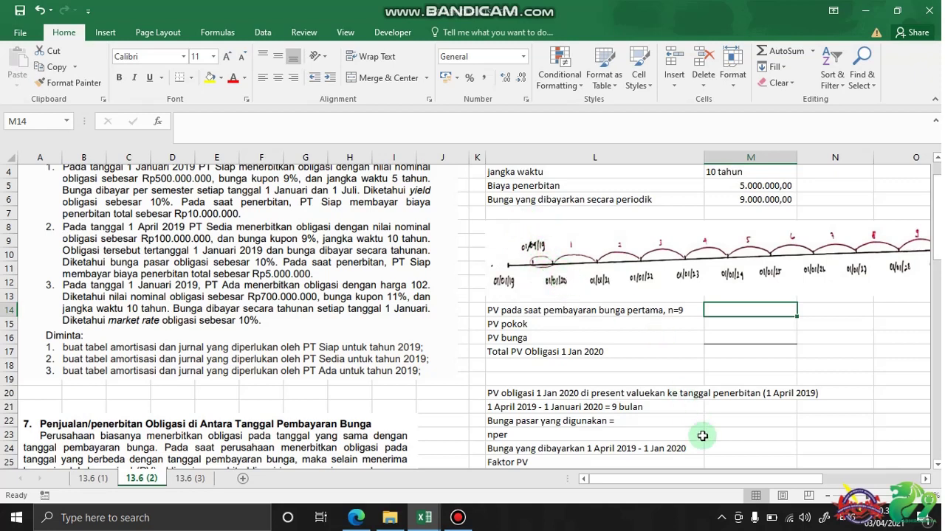
mouse_move(705, 479)
mouse_down()
mouse_move(690, 481)
mouse_move(794, 476)
mouse_up()
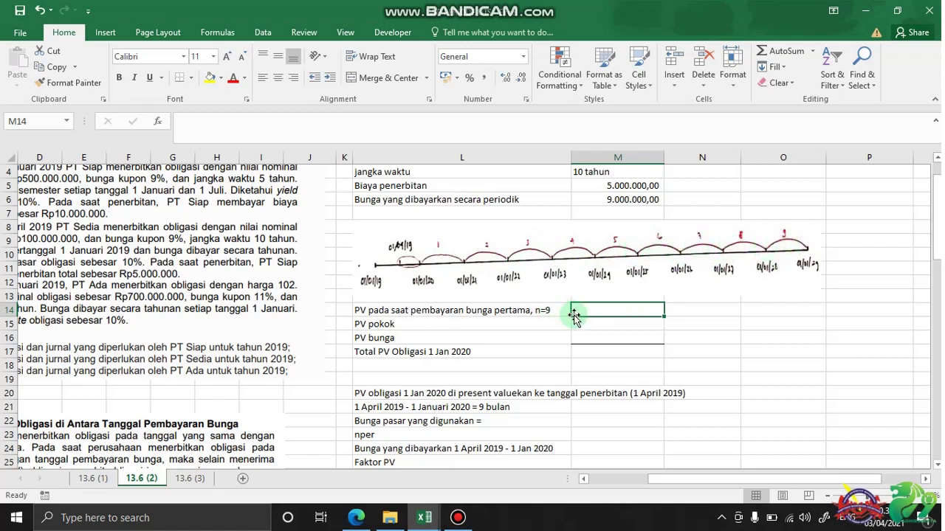
click(419, 325)
click(428, 337)
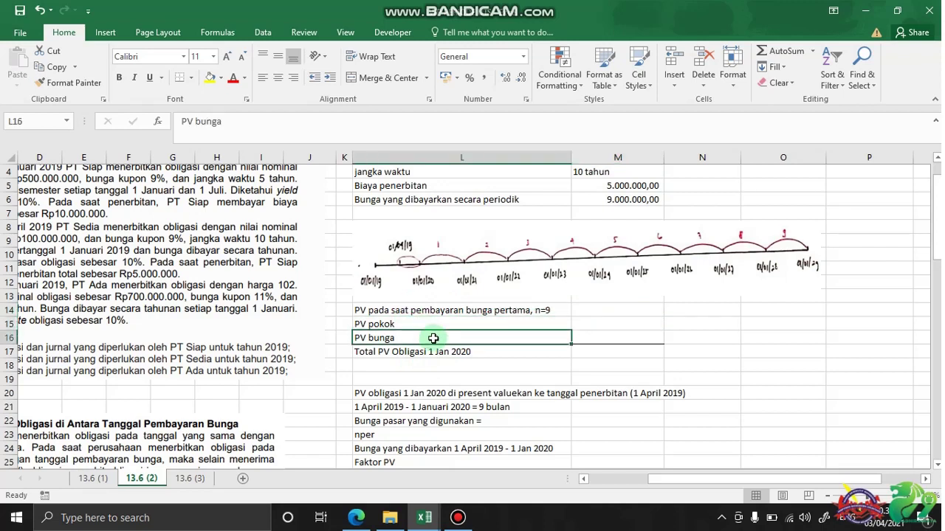
Calculate the PV pokok in M15 with the formula =PV(M3;9;0;-M1;0)
click(564, 311)
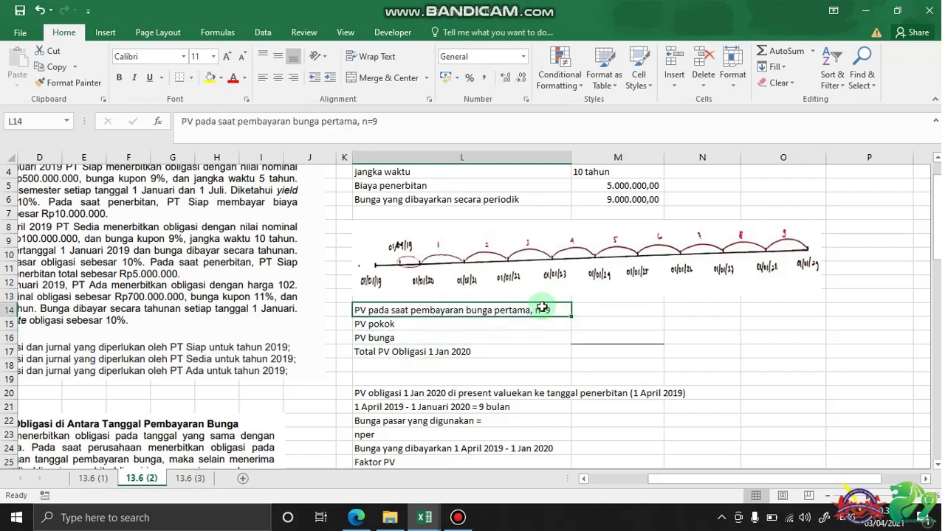
click(603, 321)
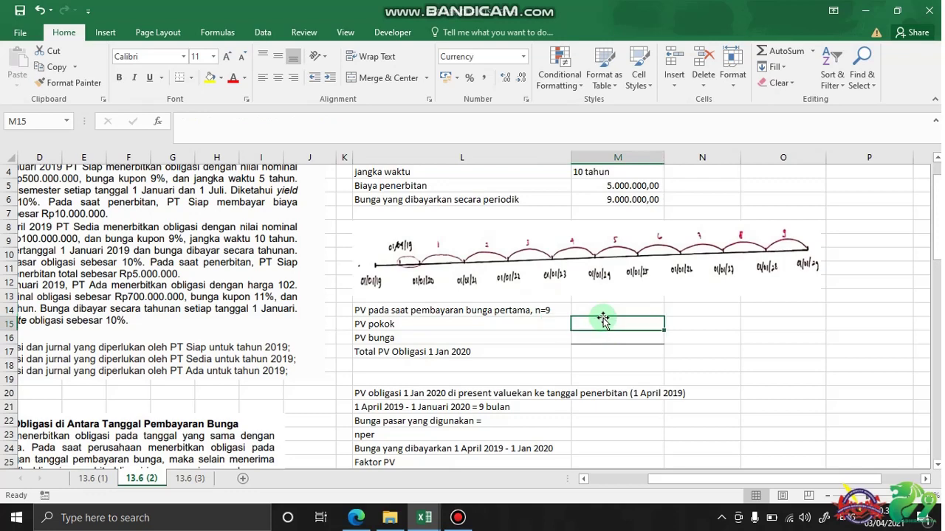
text(=)
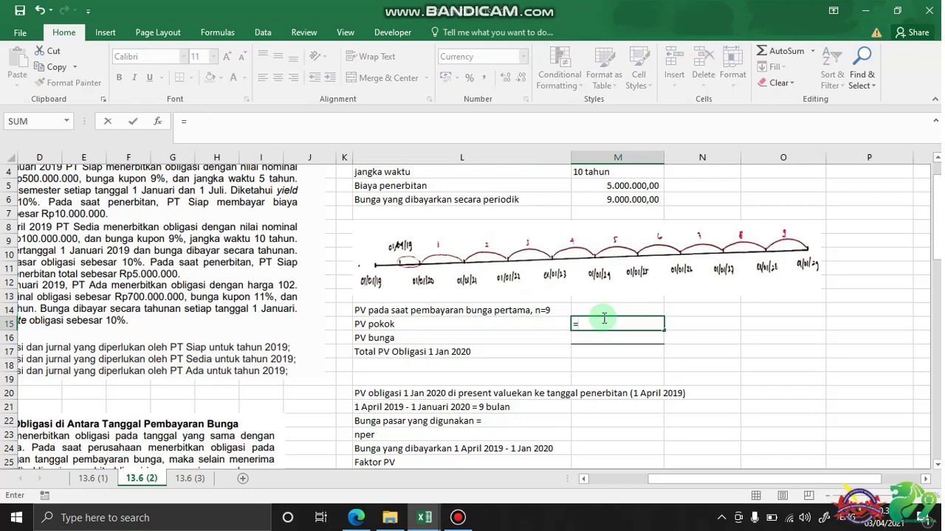
text(pg)
key(BackSpace)
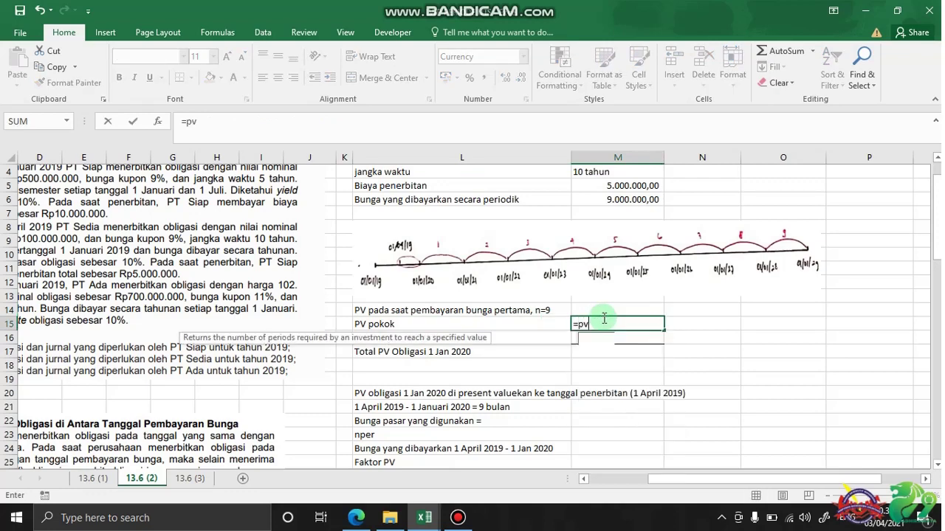
text(v)
double_click(599, 339)
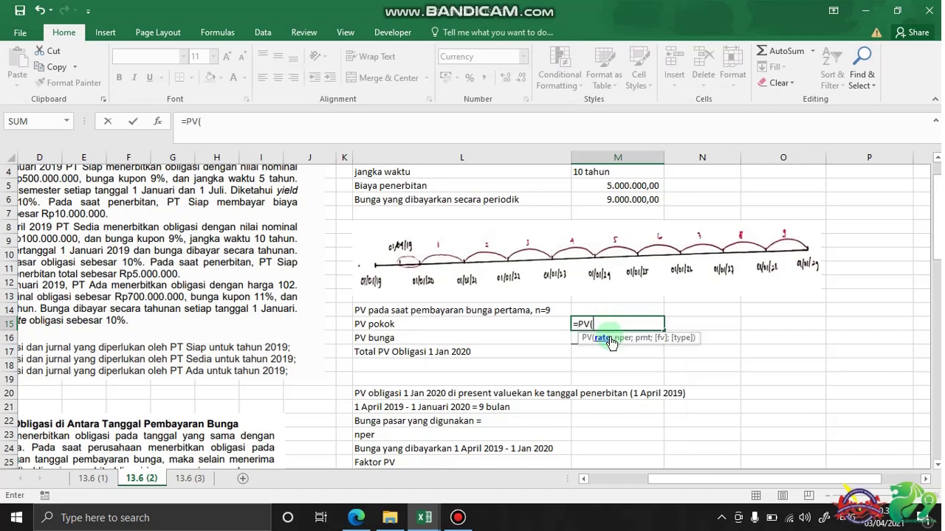
scroll(611, 344, up, 1)
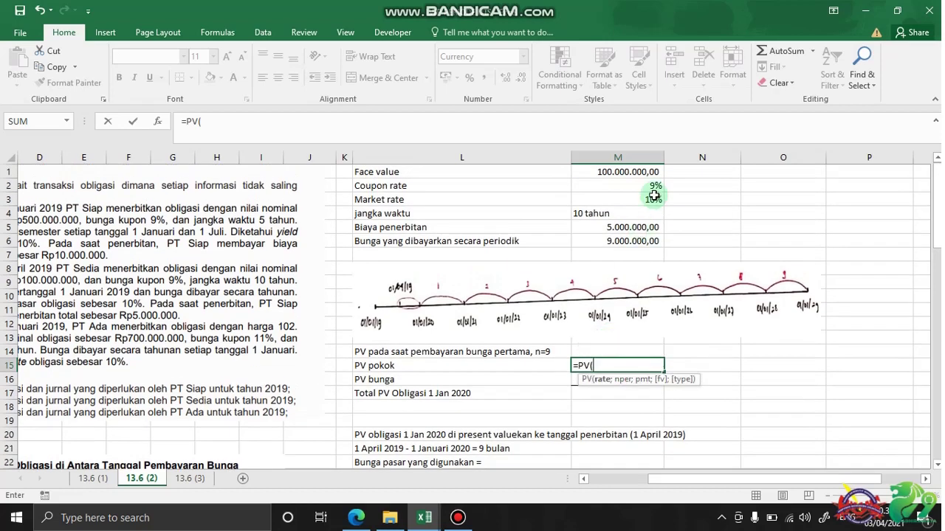
click(654, 205)
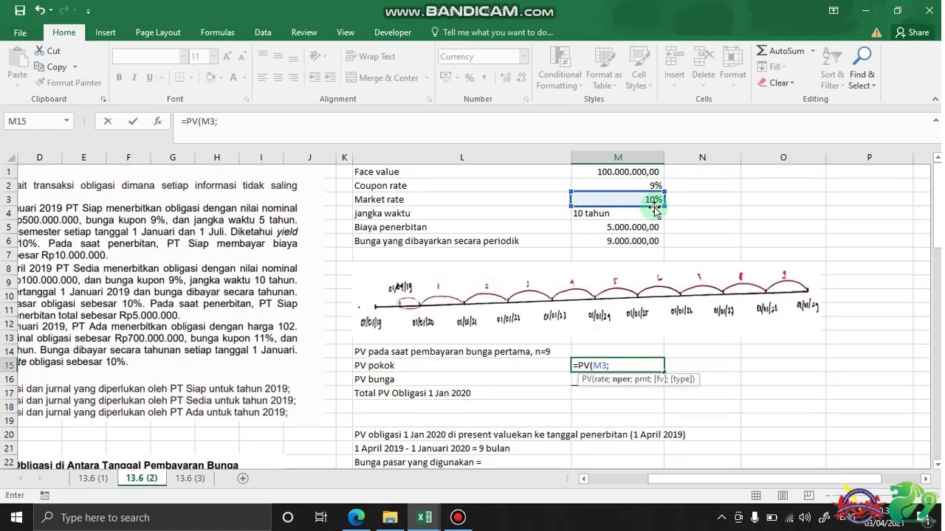
text(;9;)
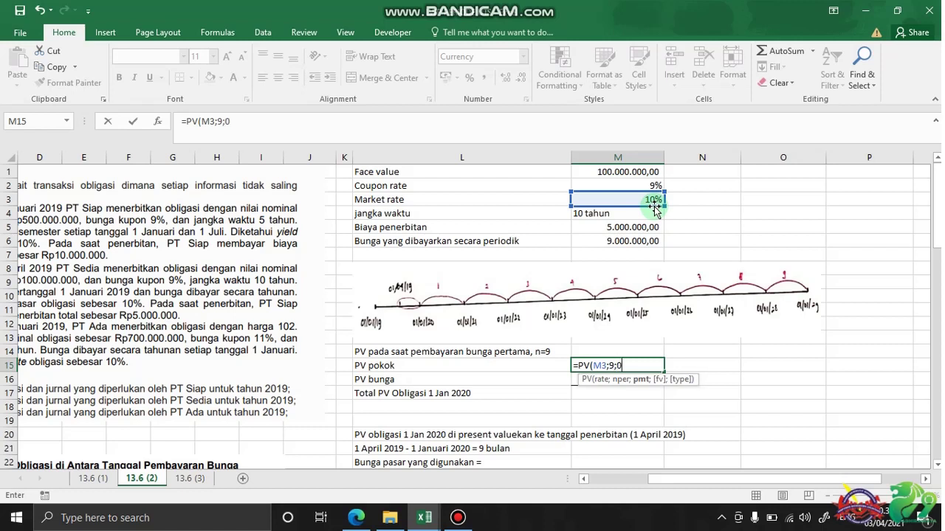
text(0;-)
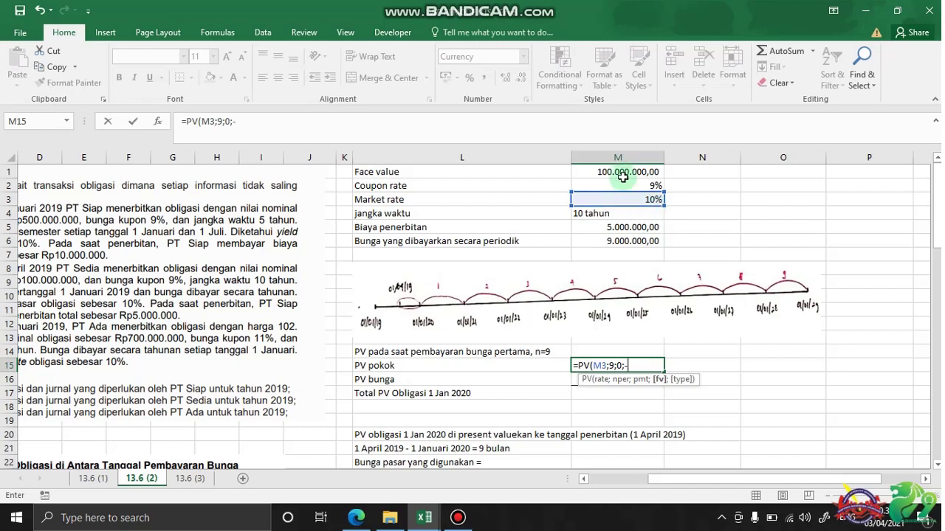
click(620, 170)
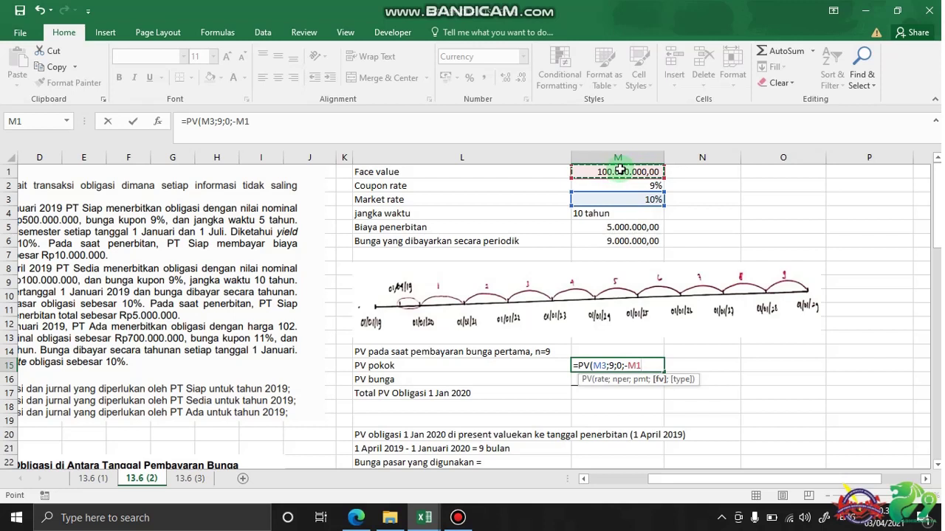
text(;)
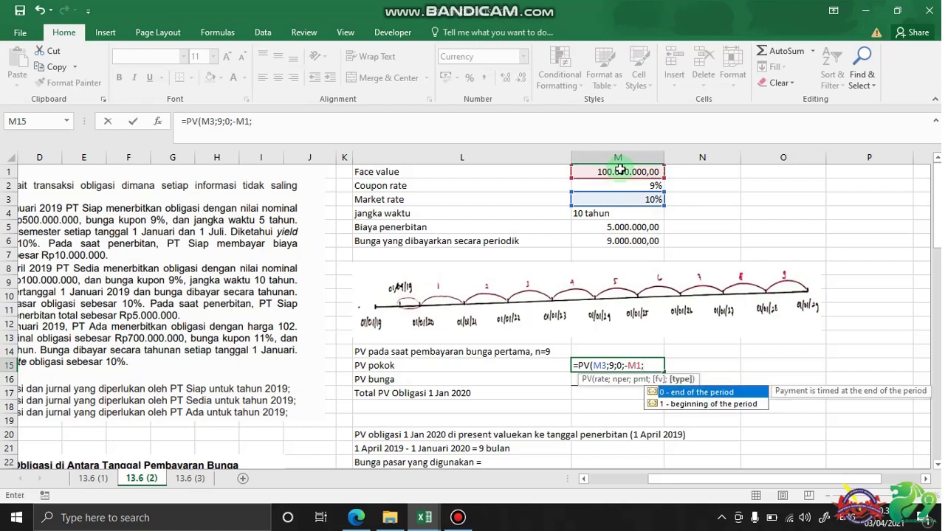
text(0))
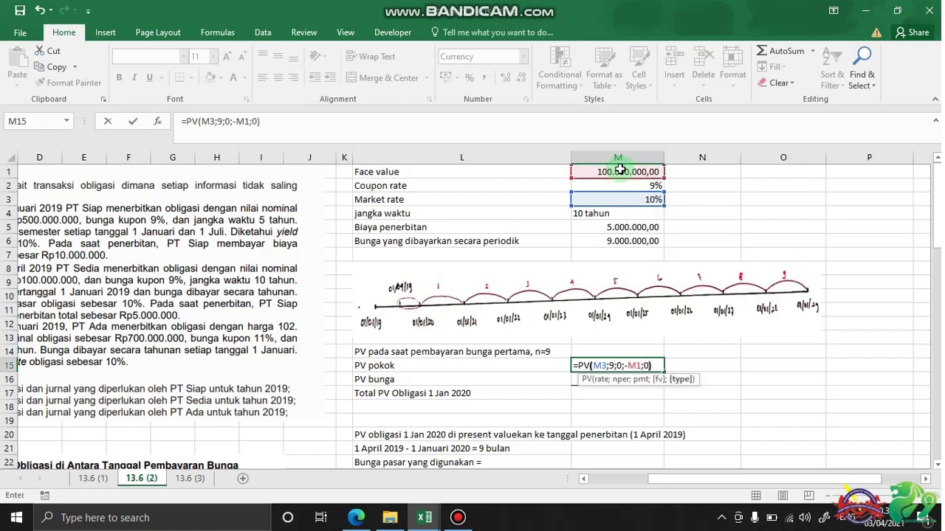
key(Return)
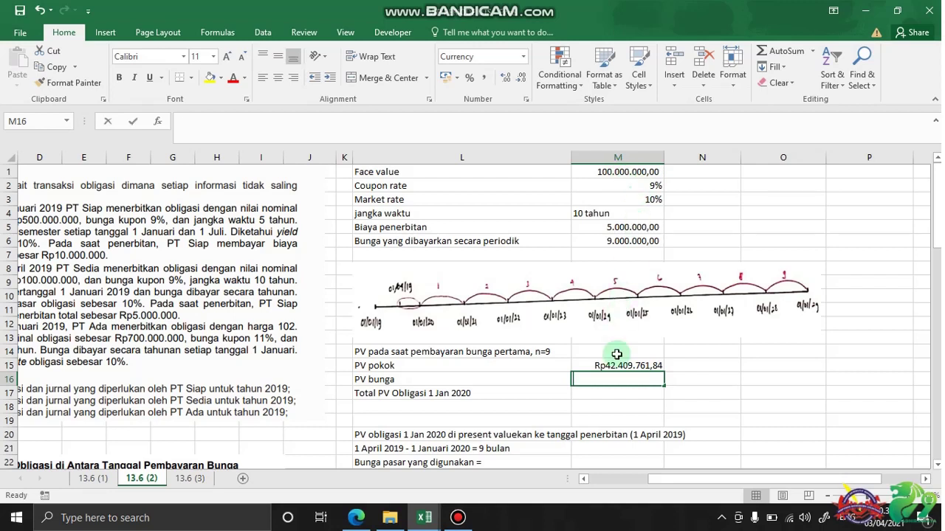
Calculate the PV bunga in M16 with the formula =PV(M3;9;-M6;0;0)
text(=pv)
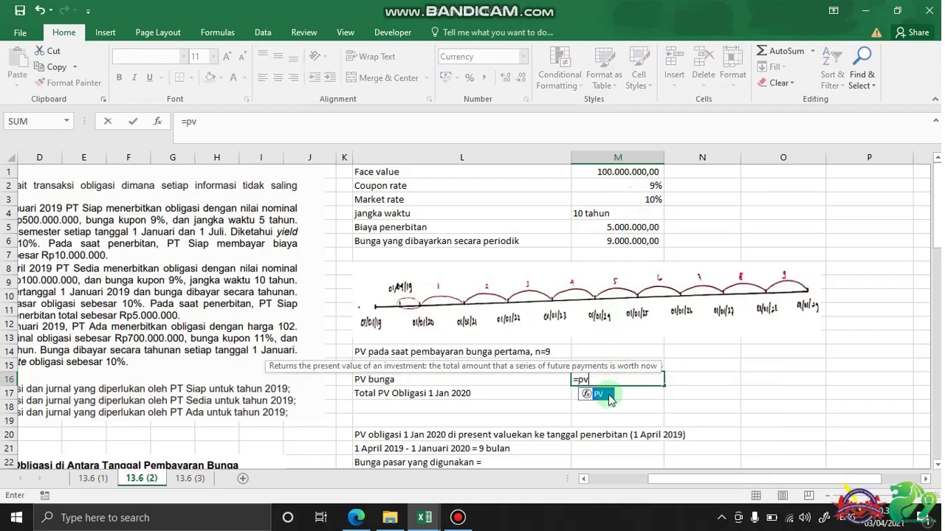
double_click(610, 399)
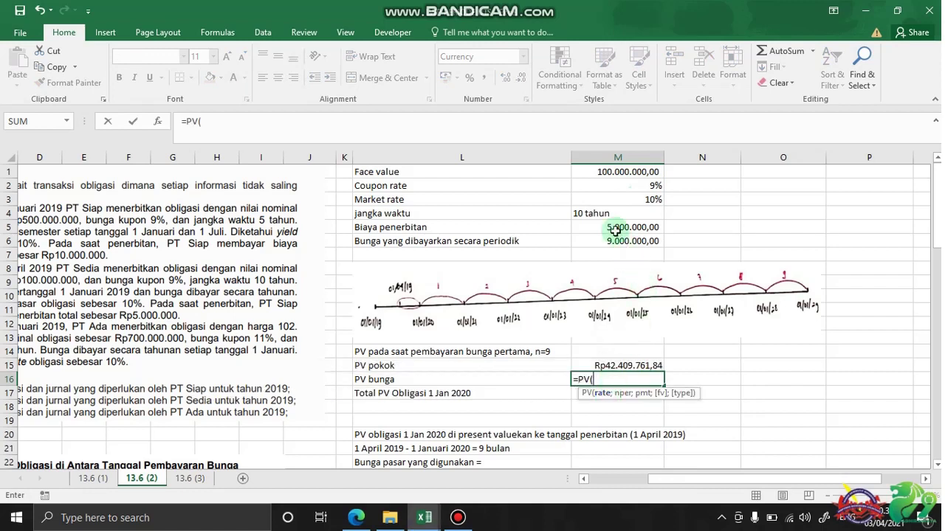
click(604, 200)
text(;)
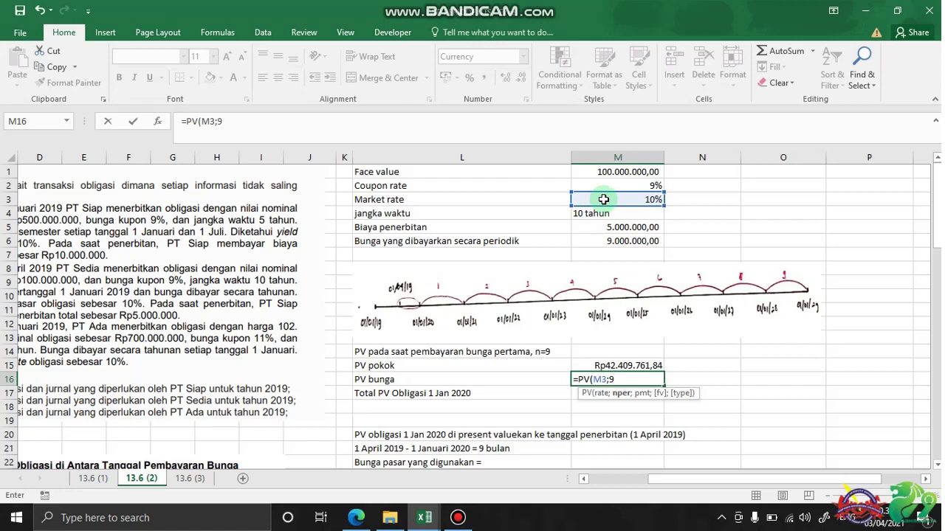
text(9;-)
click(624, 242)
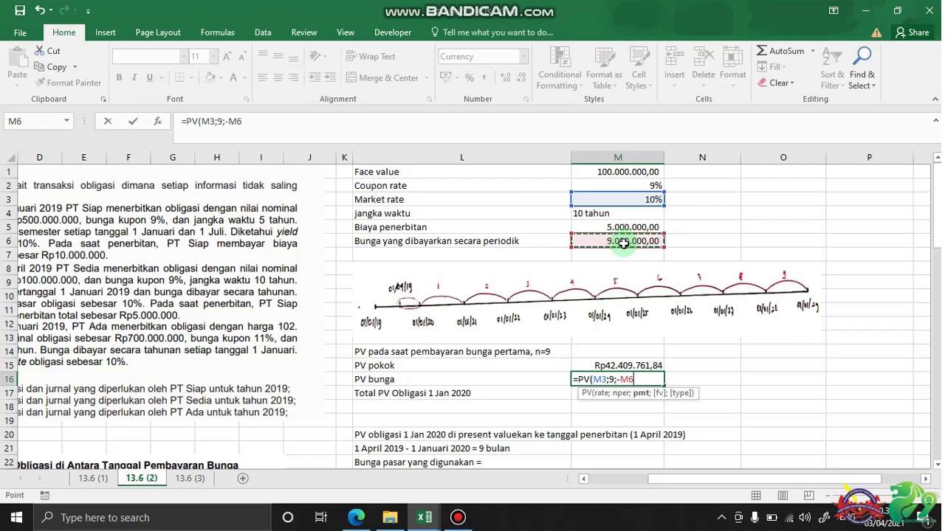
text(;)
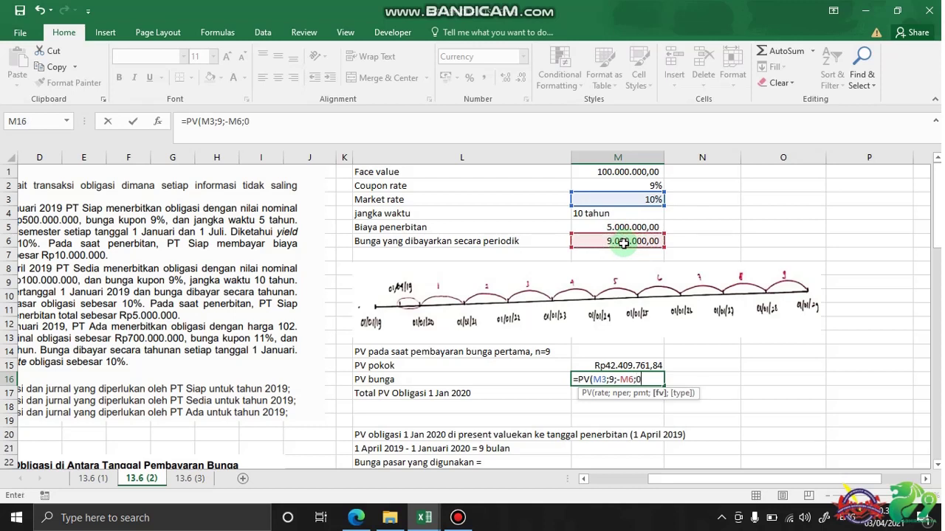
text(0;0)
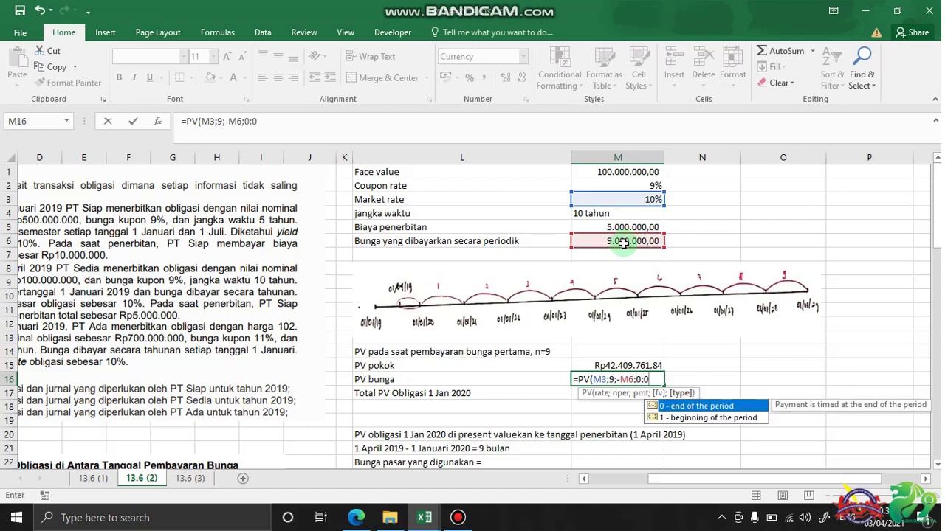
text())
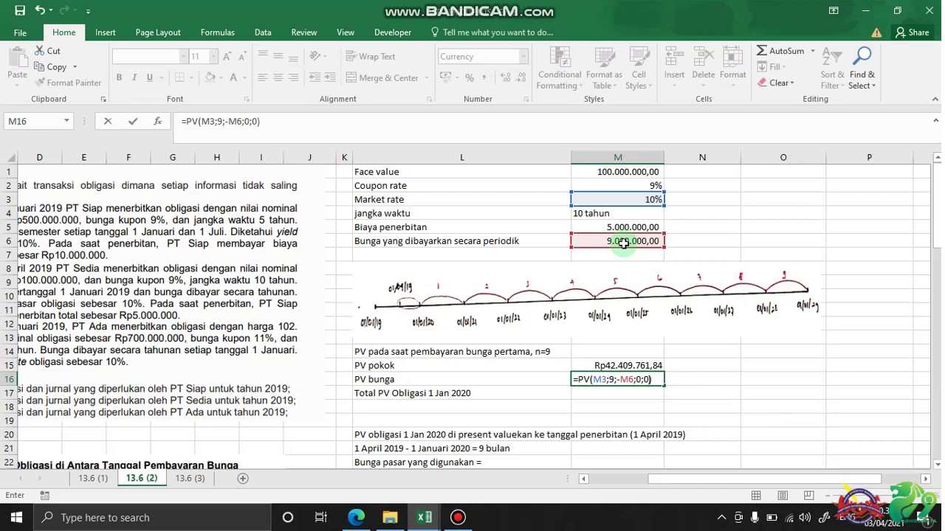
key(Return)
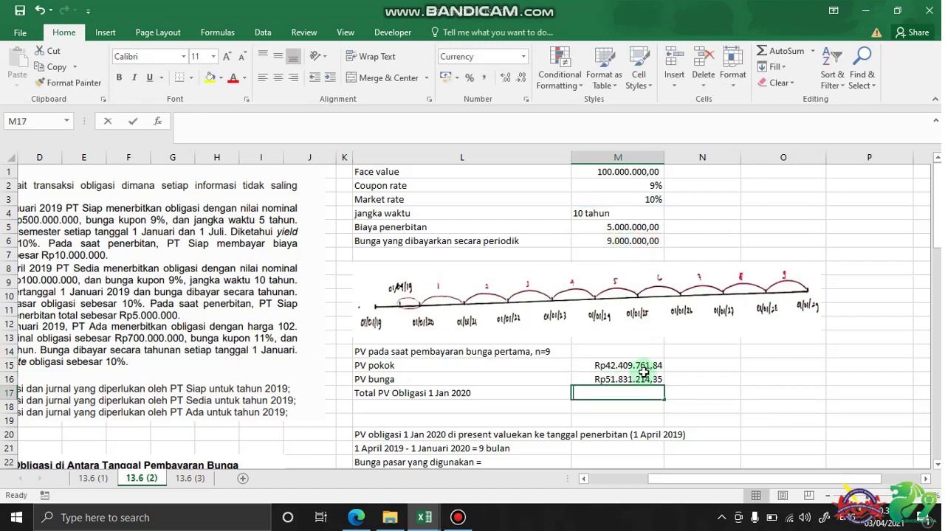
Total the bond's present value at 1 Jan 2020 in M17 with the formula =M15+M16
text(=)
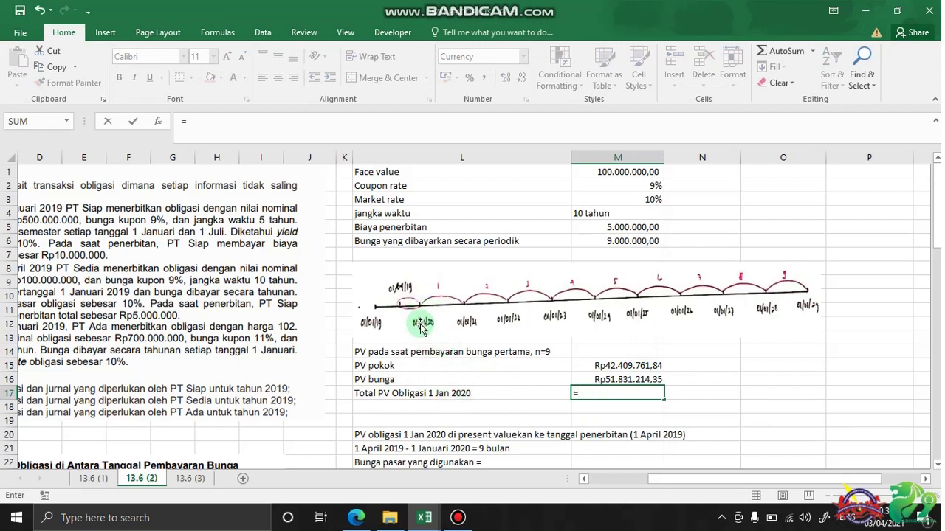
click(603, 364)
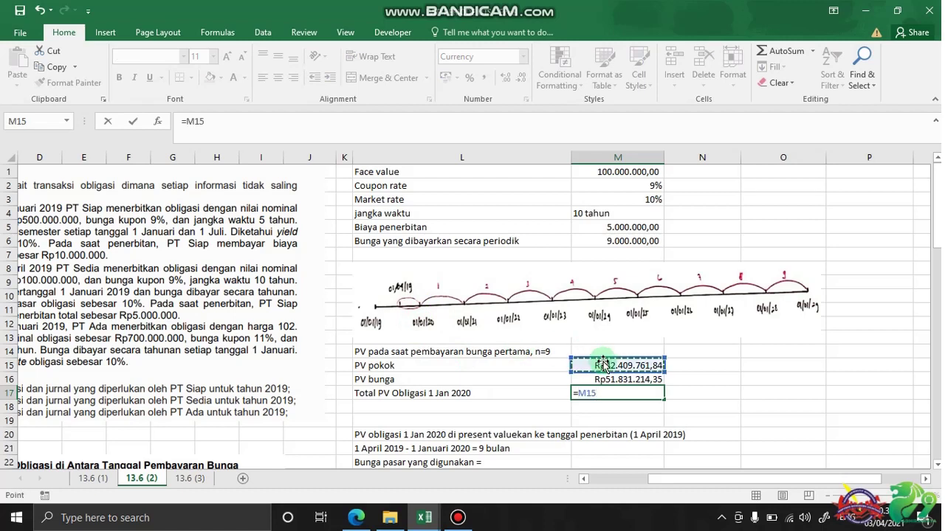
text(+)
click(649, 380)
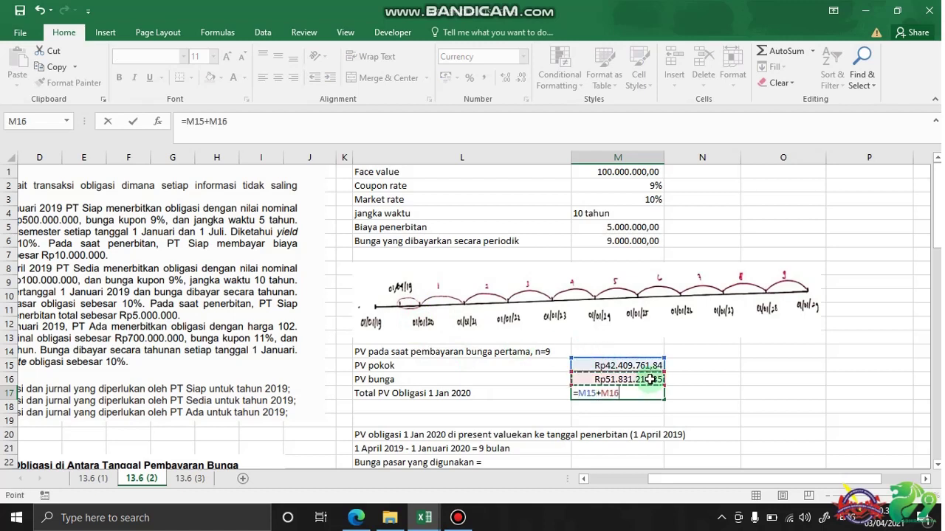
key(Return)
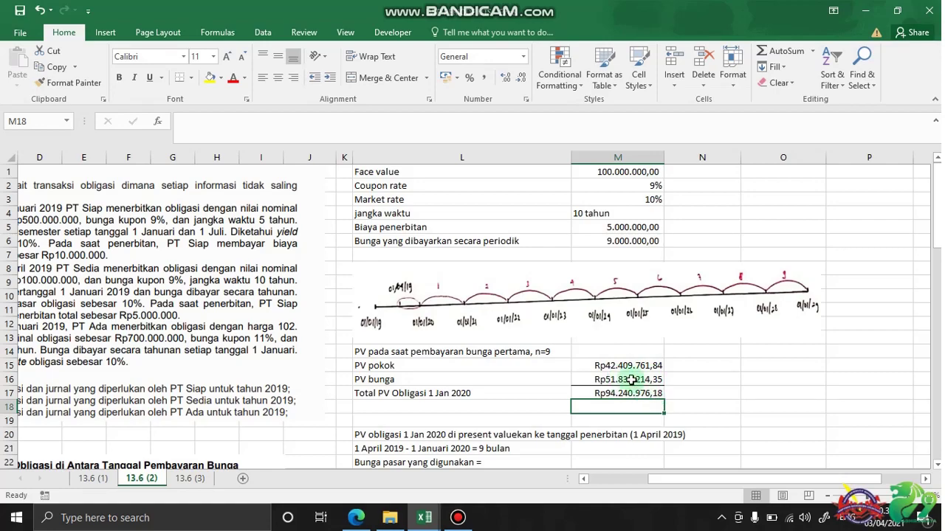
Calculate the nine-month market rate (Bunga pasar yang digunakan) in M22 with the formula =9/12*M3
drag(697, 478, 637, 478)
scroll(407, 270, down, 6)
scroll(407, 270, down, 1)
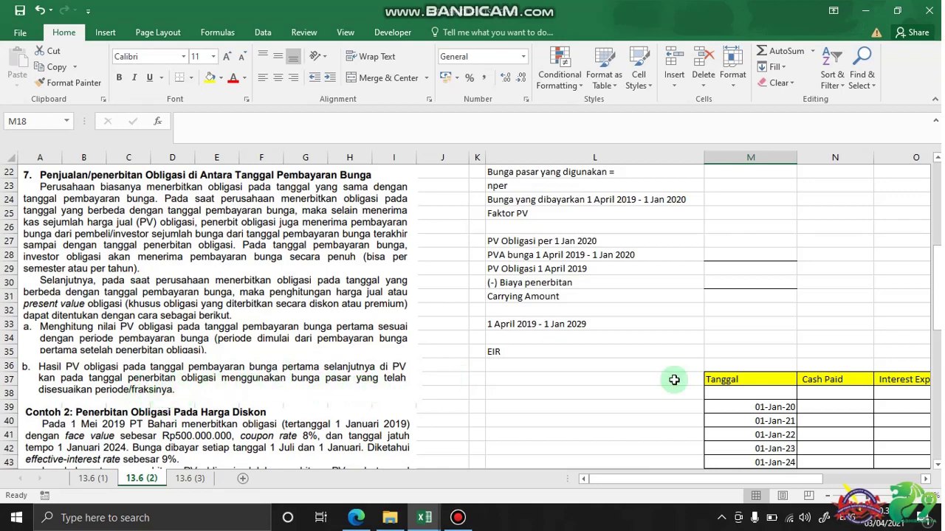
scroll(705, 378, up, 7)
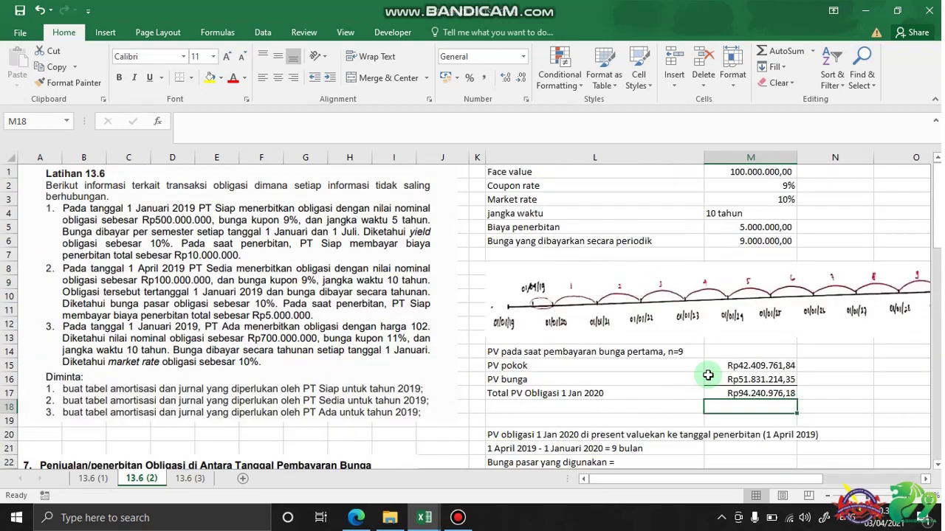
click(661, 396)
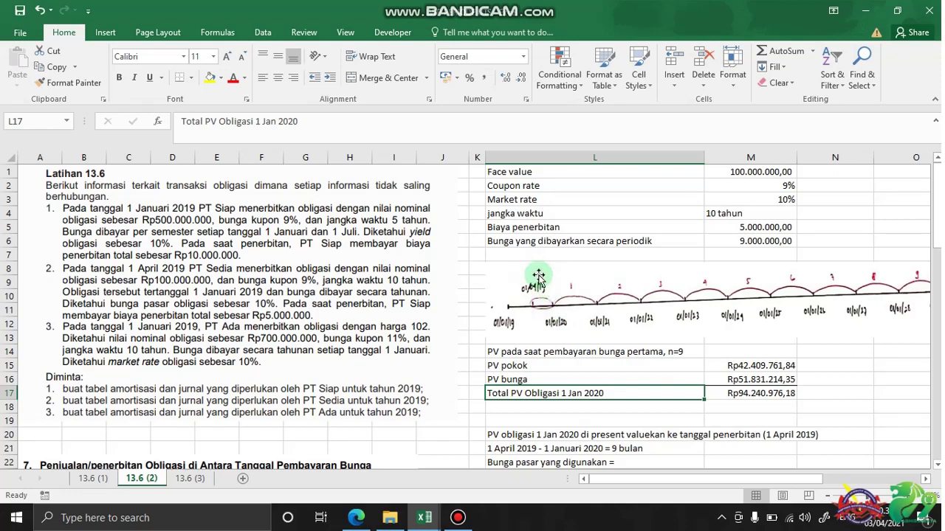
scroll(701, 308, down, 1)
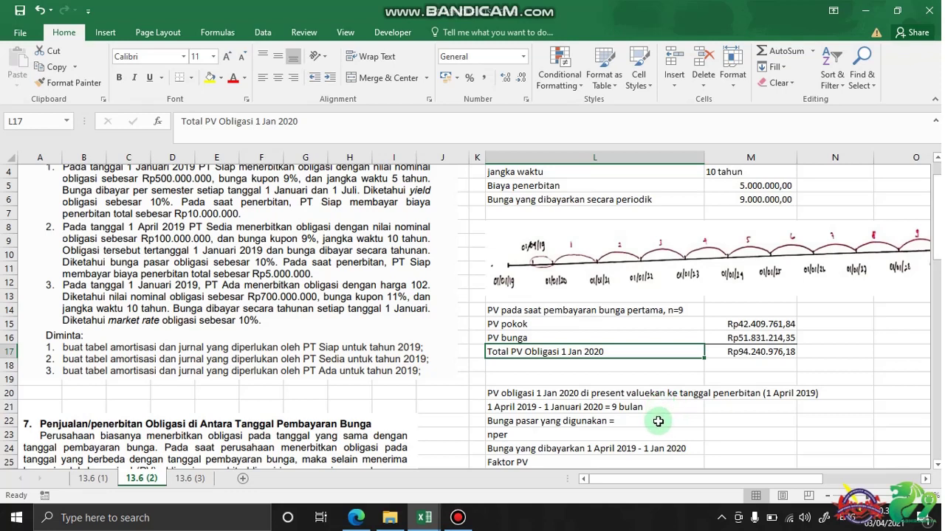
click(713, 425)
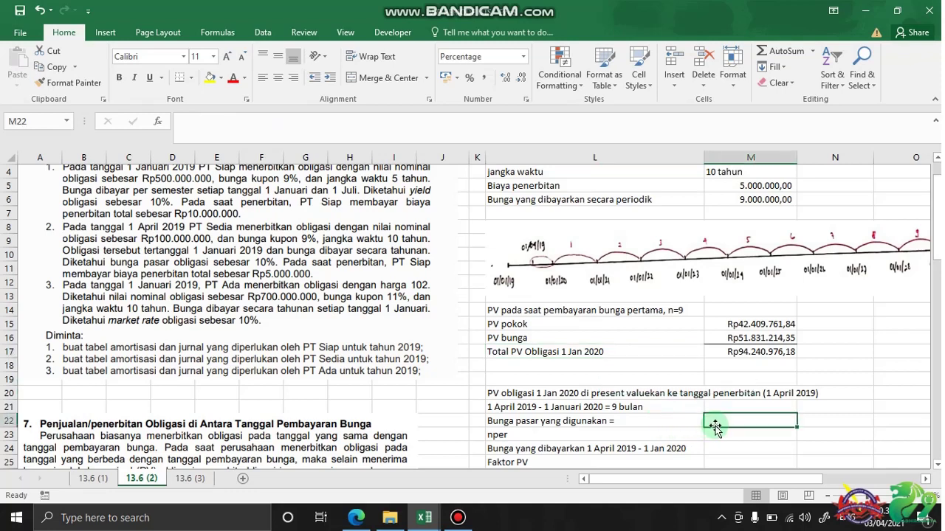
text(=9/12*)
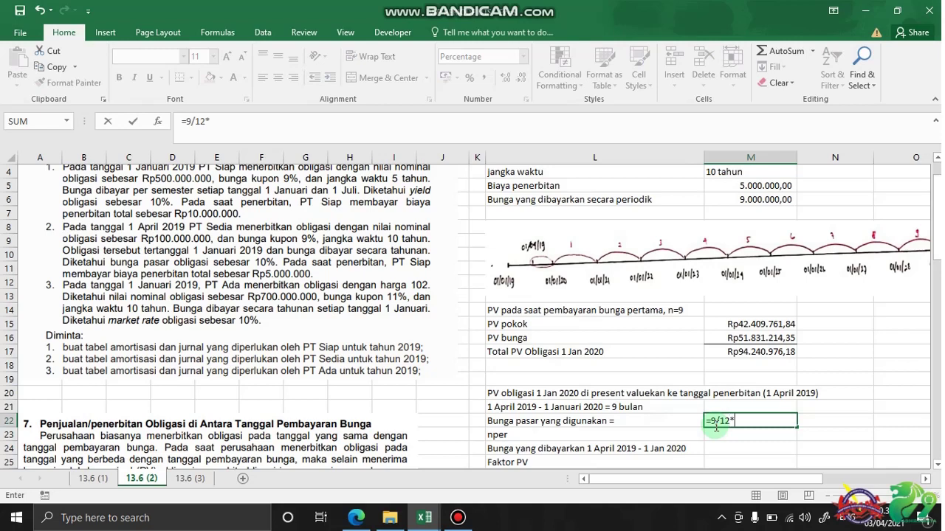
scroll(716, 426, up, 1)
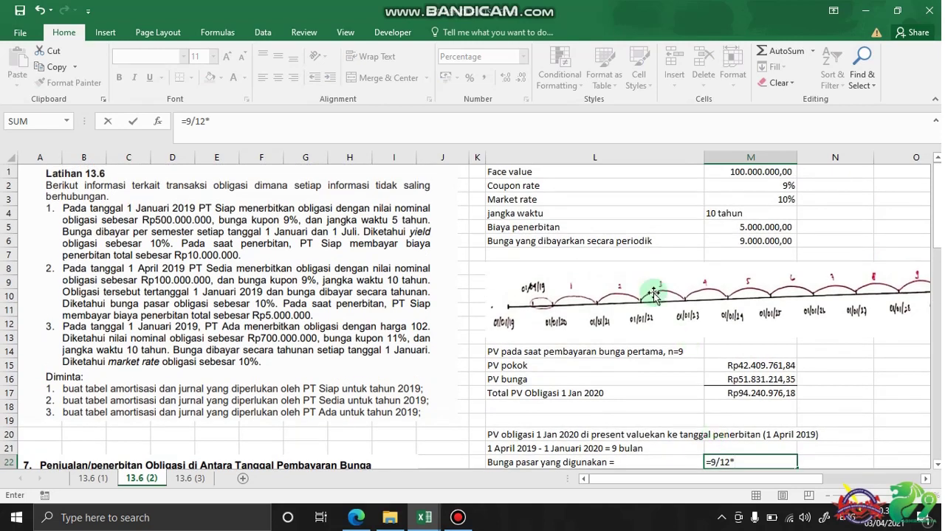
click(762, 199)
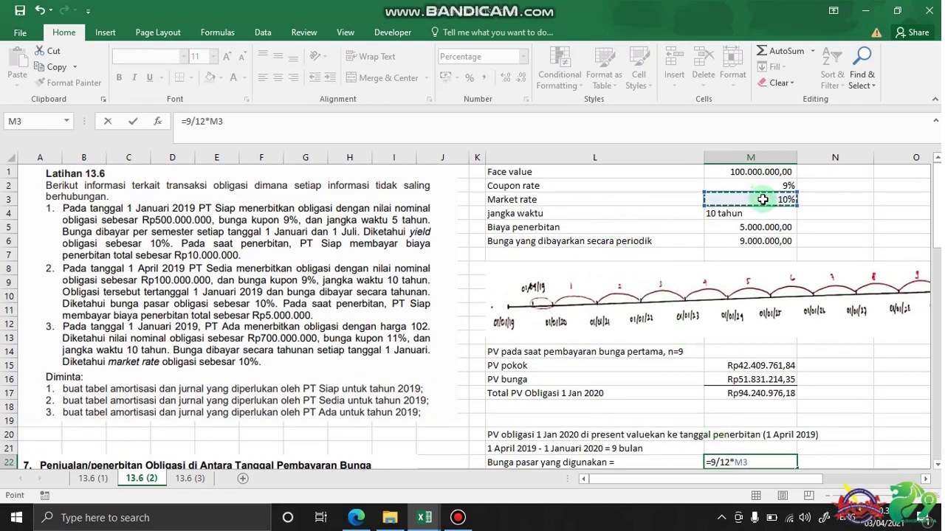
key(ctrl+Return)
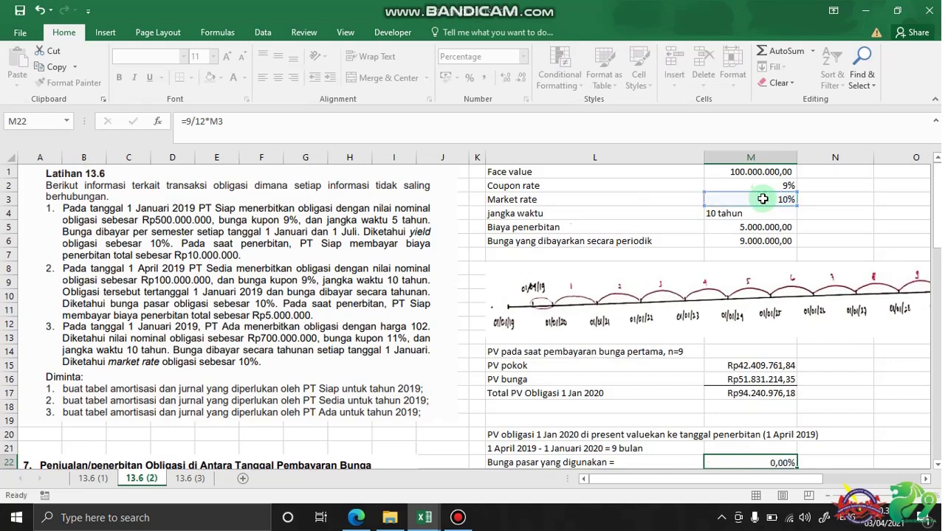
Clear cell L23 and move the Faktor PV label from L25 into it
scroll(760, 196, down, 4)
click(669, 310)
key(BackSpace)
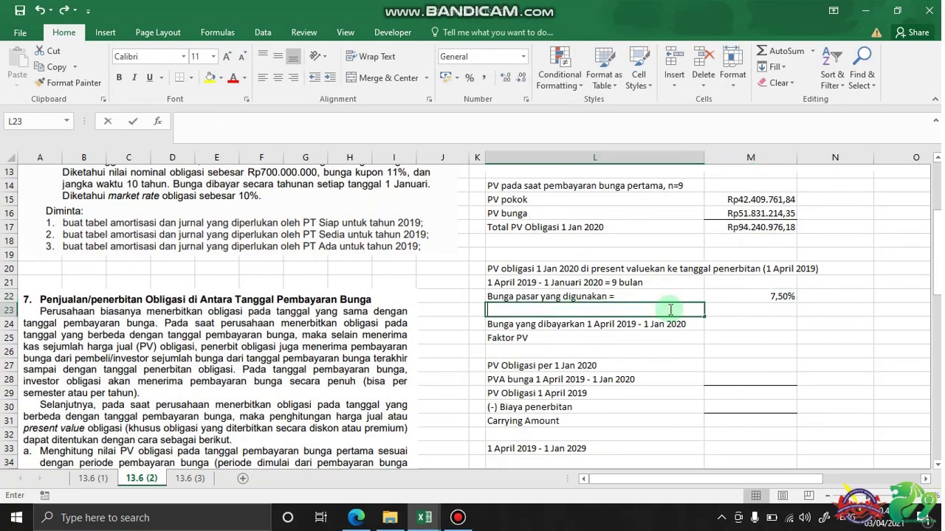
key(Return)
click(633, 334)
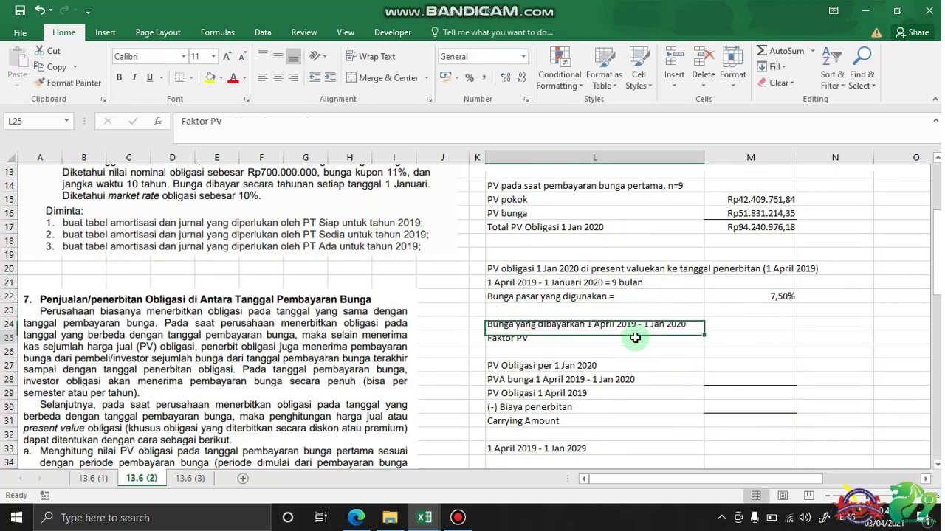
drag(630, 336, 627, 311)
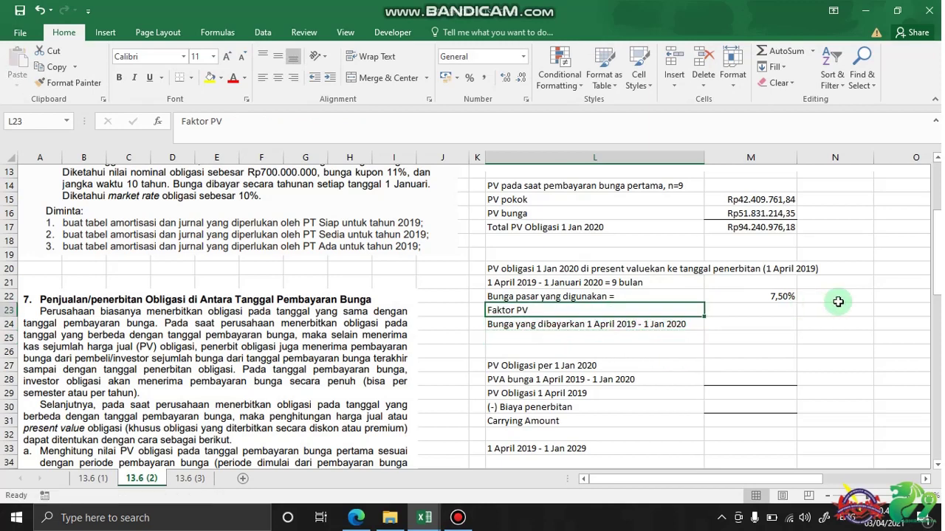
Calculate the Faktor PV in M23 with the formula =1/(1+M22), following the worked example in Contoh 2
click(780, 308)
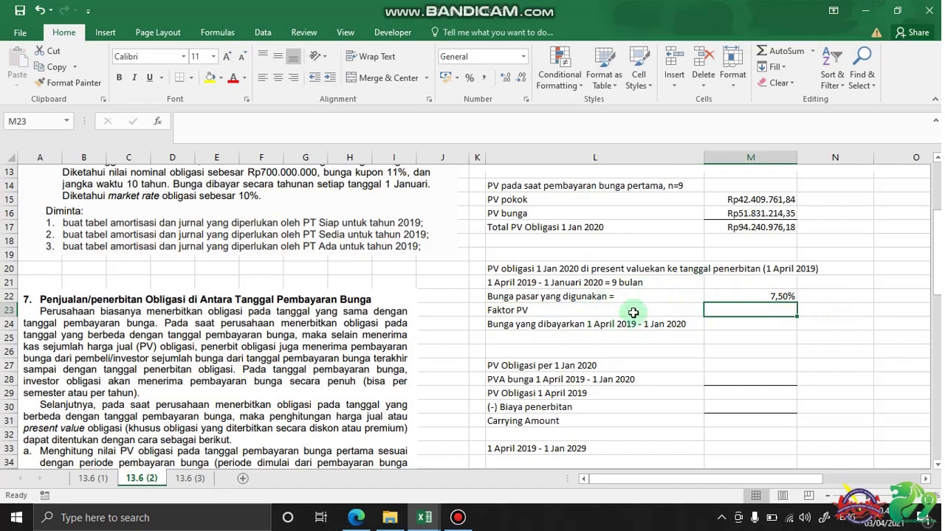
scroll(322, 276, down, 7)
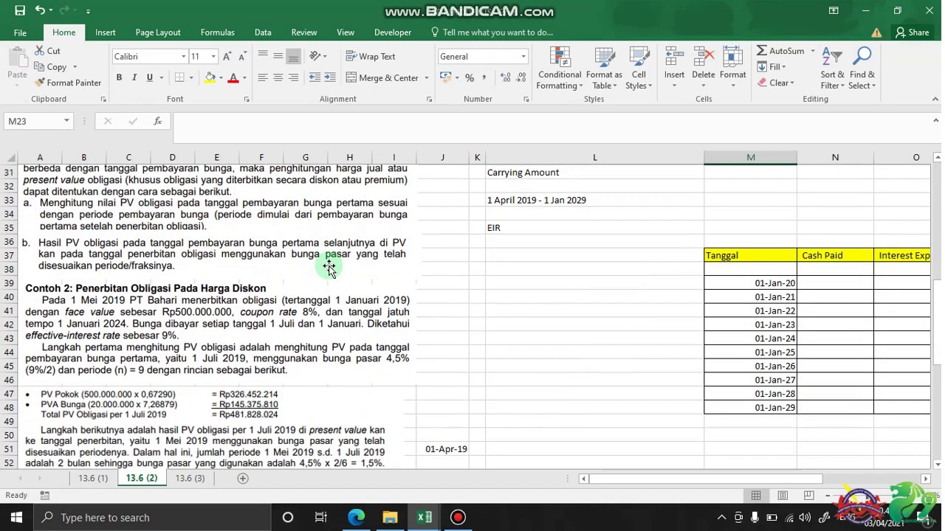
scroll(329, 267, down, 2)
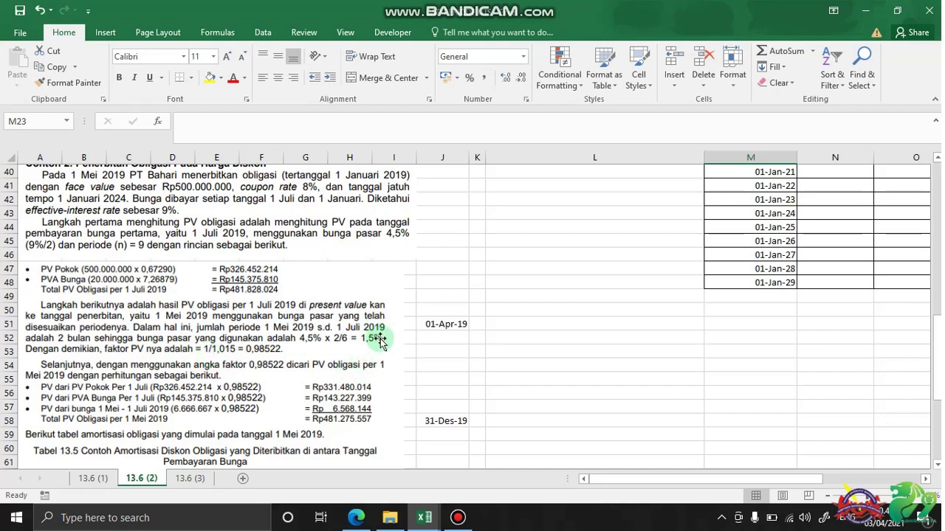
scroll(861, 285, up, 8)
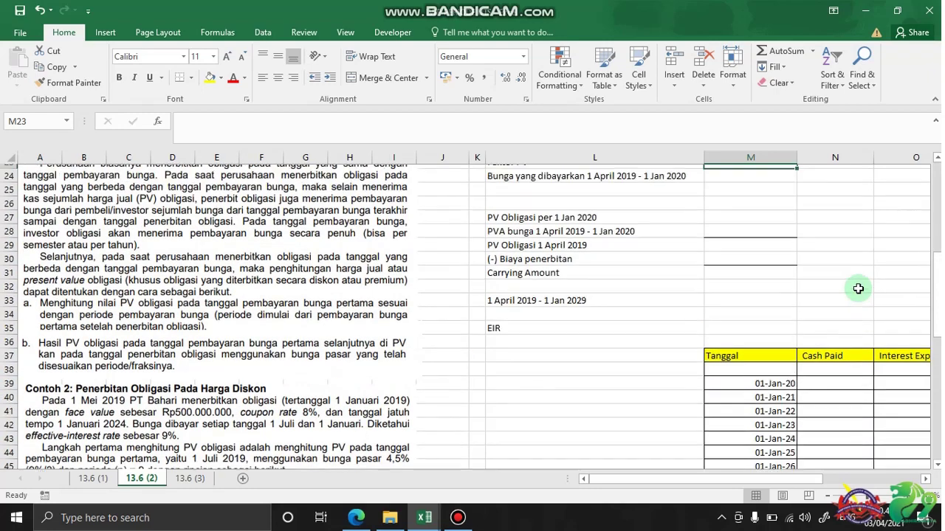
text(=1/(1+)
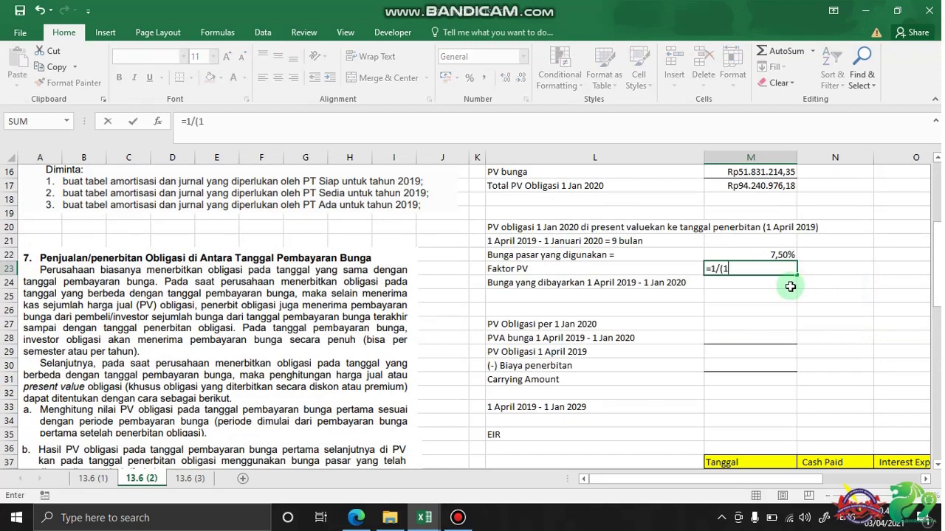
click(758, 255)
text())
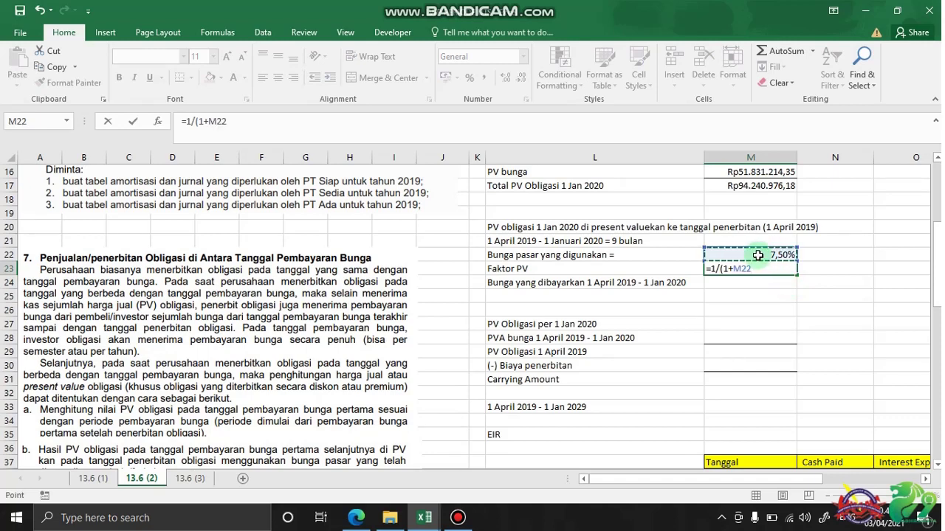
key(Return)
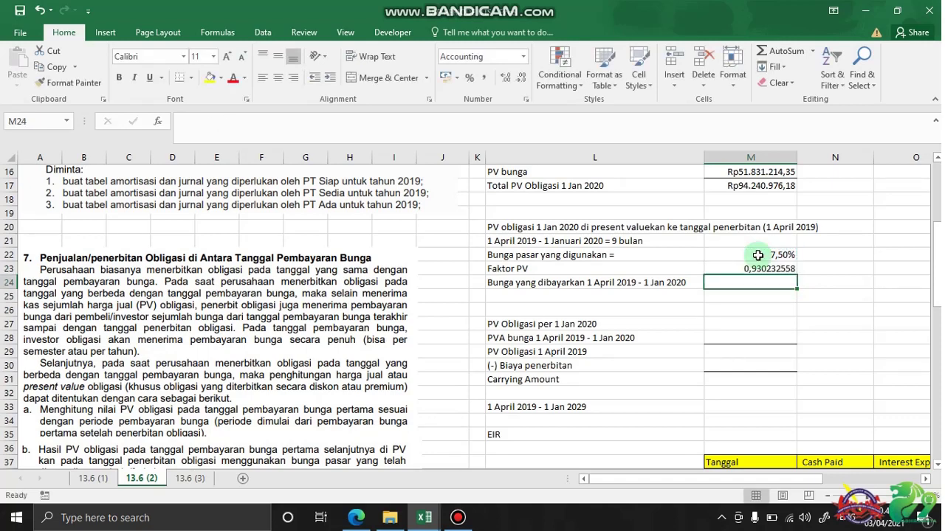
Calculate the interest paid for 1 April 2019 - 1 Jan 2020 in M24 with the formula =9/12*M6
click(671, 283)
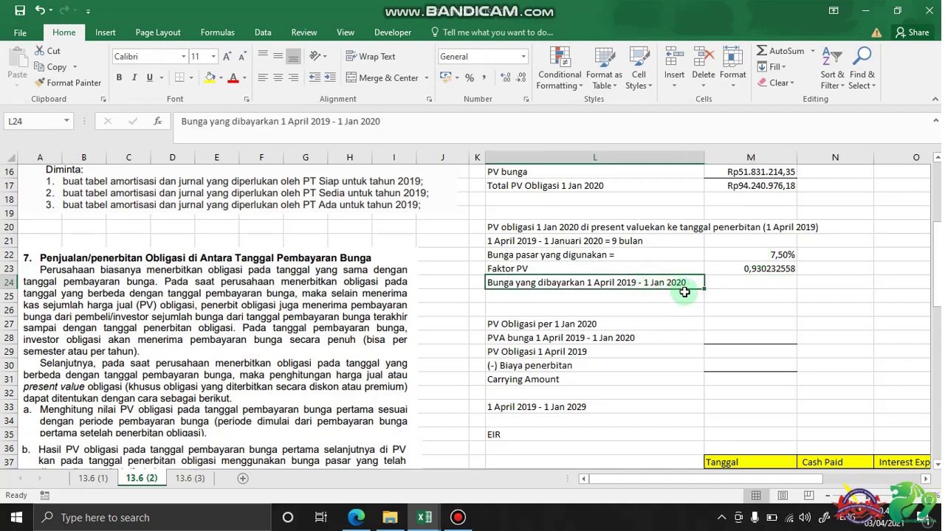
click(753, 279)
scroll(745, 276, up, 3)
scroll(744, 275, up, 2)
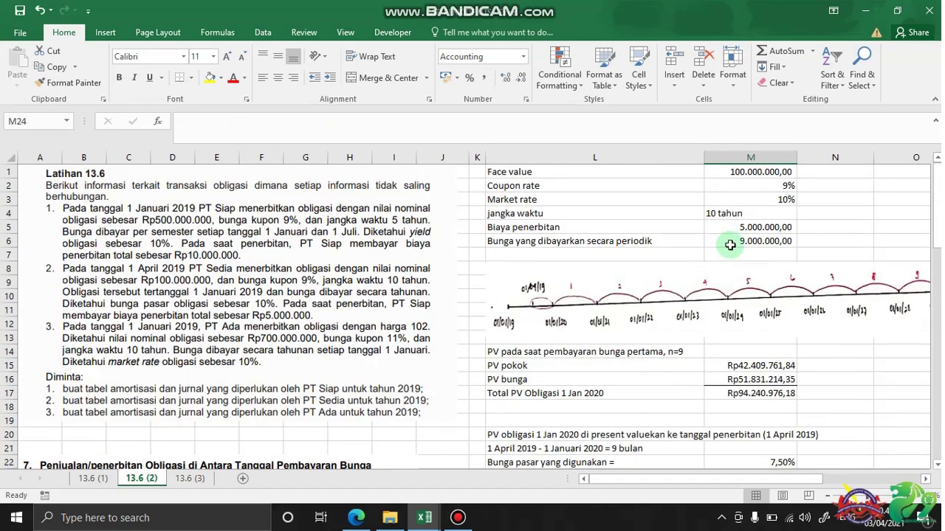
click(742, 242)
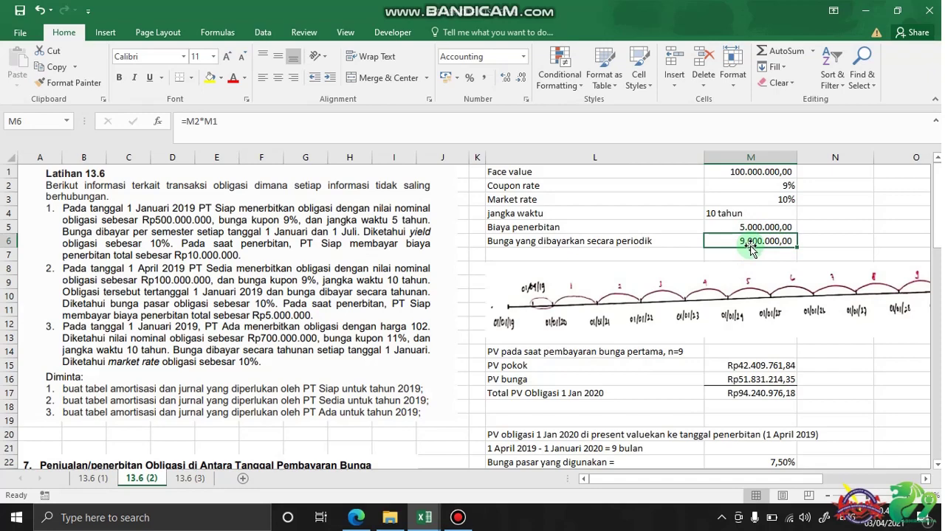
scroll(753, 248, down, 3)
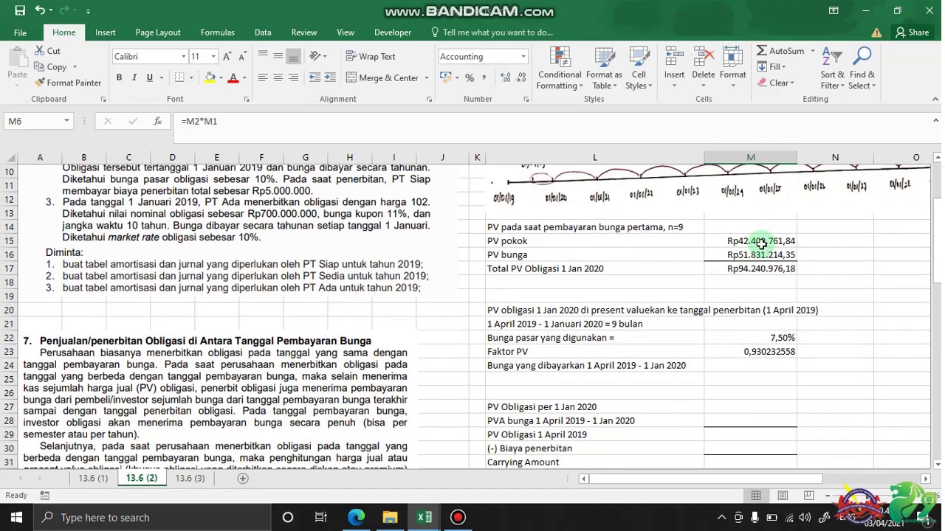
click(758, 364)
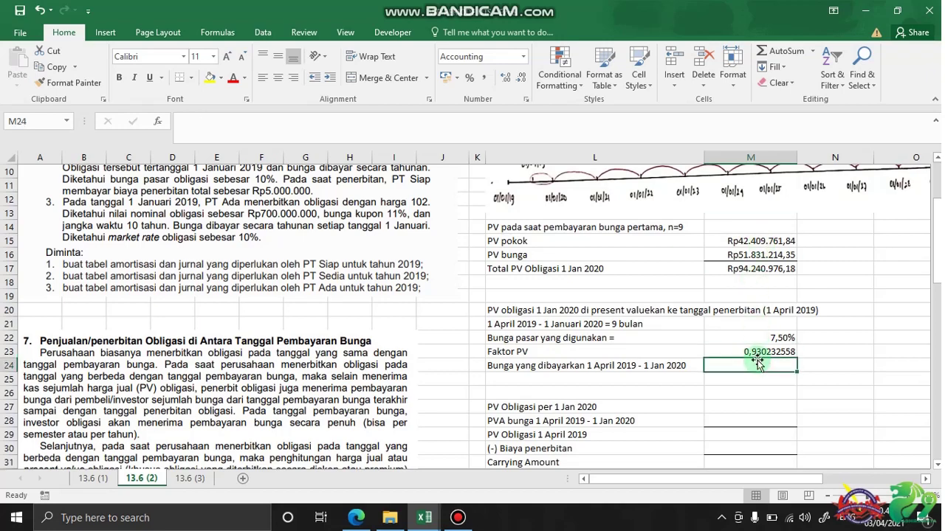
text(=9/12*)
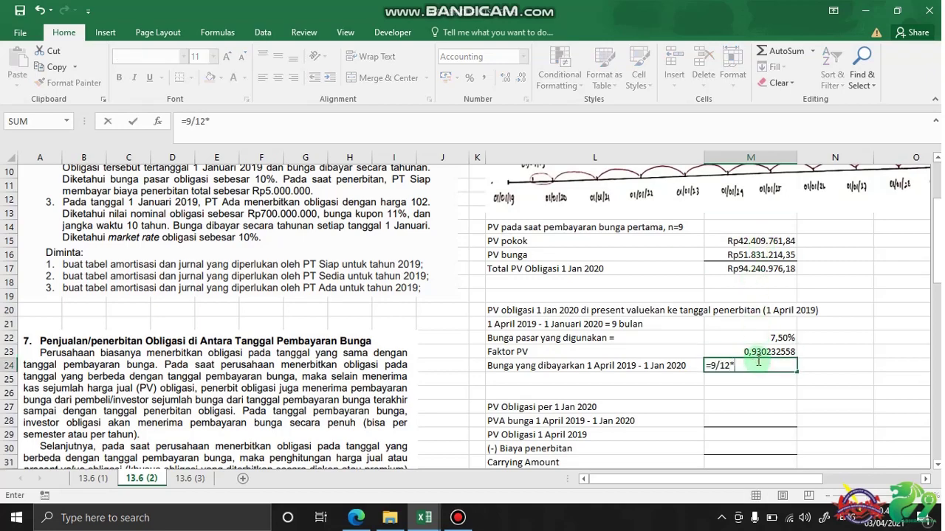
scroll(758, 362, up, 3)
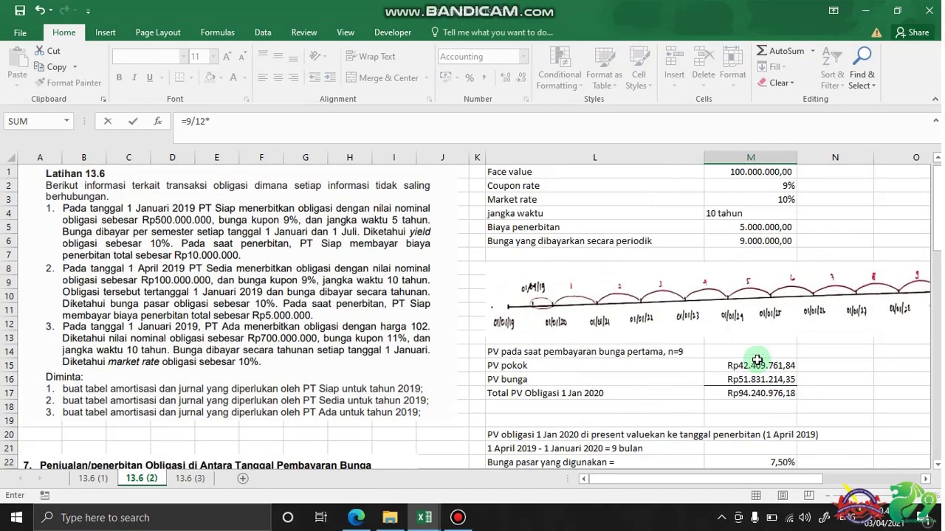
click(750, 240)
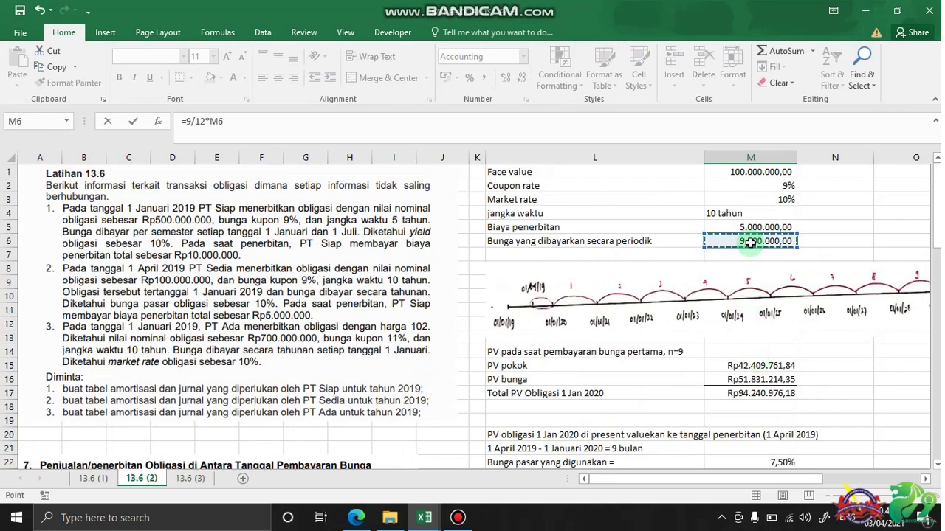
key(Return)
Discount the 1 Jan 2020 bond value to the issue date in M27 with the formula =M17*M23
scroll(749, 244, down, 3)
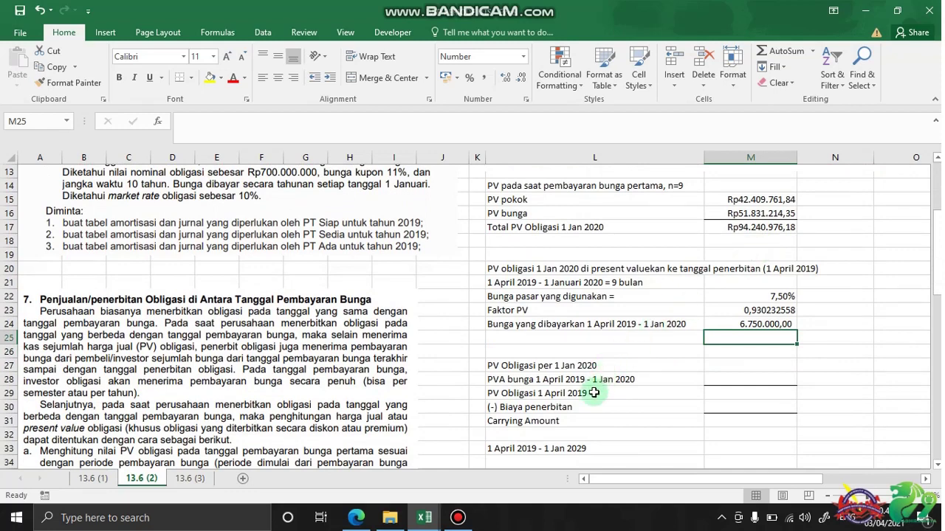
click(566, 363)
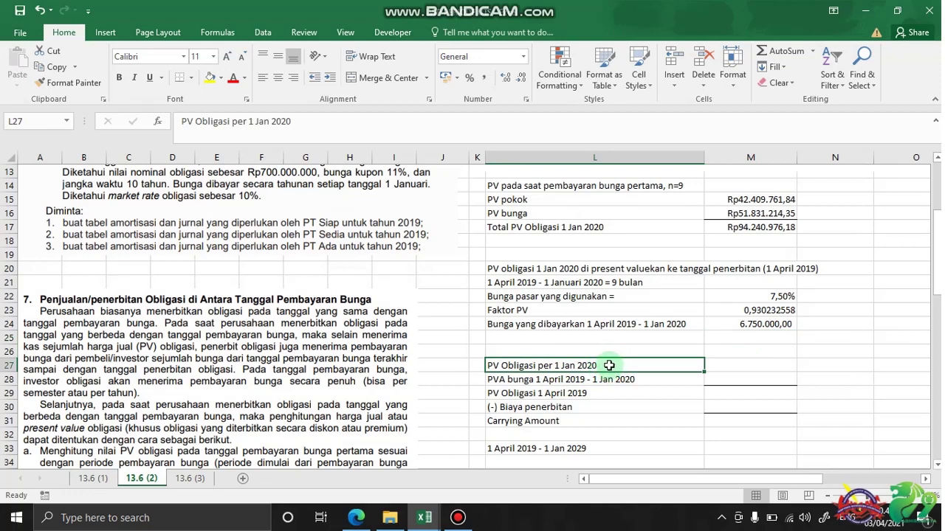
click(763, 363)
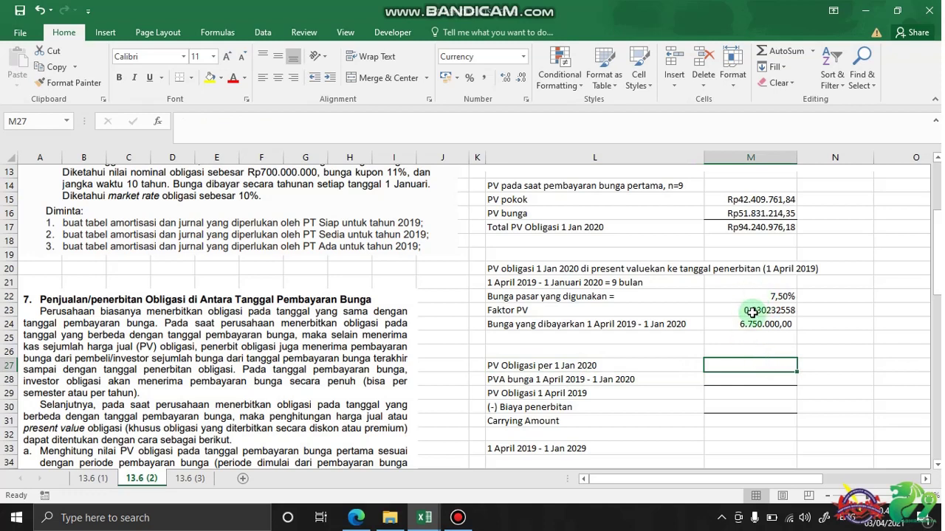
text(=)
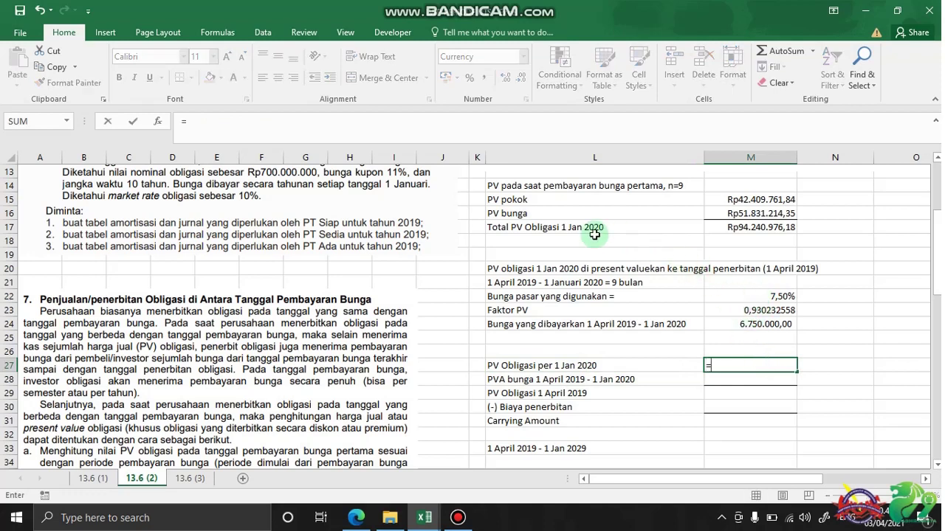
click(738, 225)
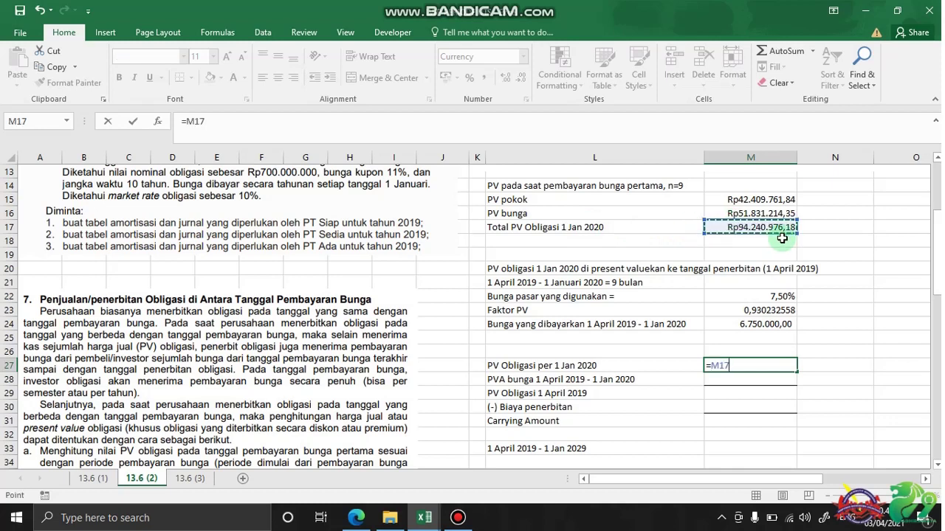
text(*)
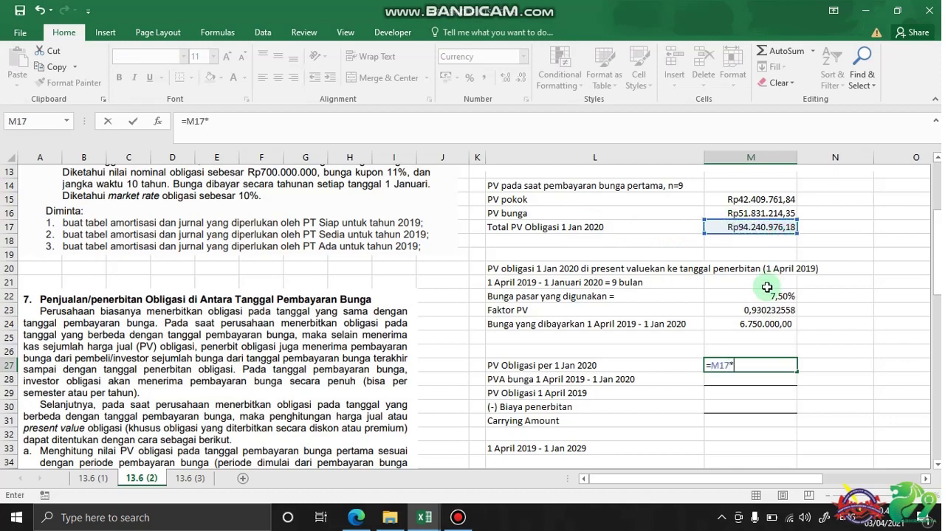
click(744, 310)
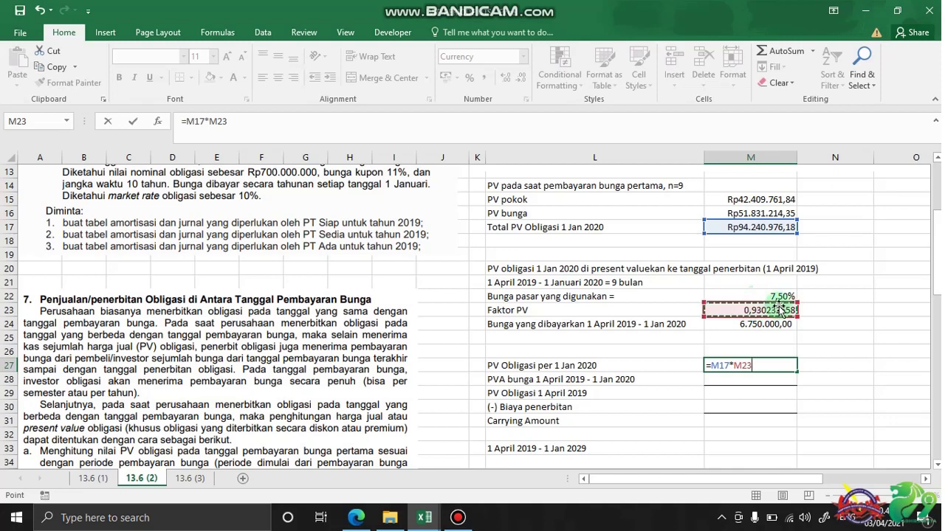
key(Return)
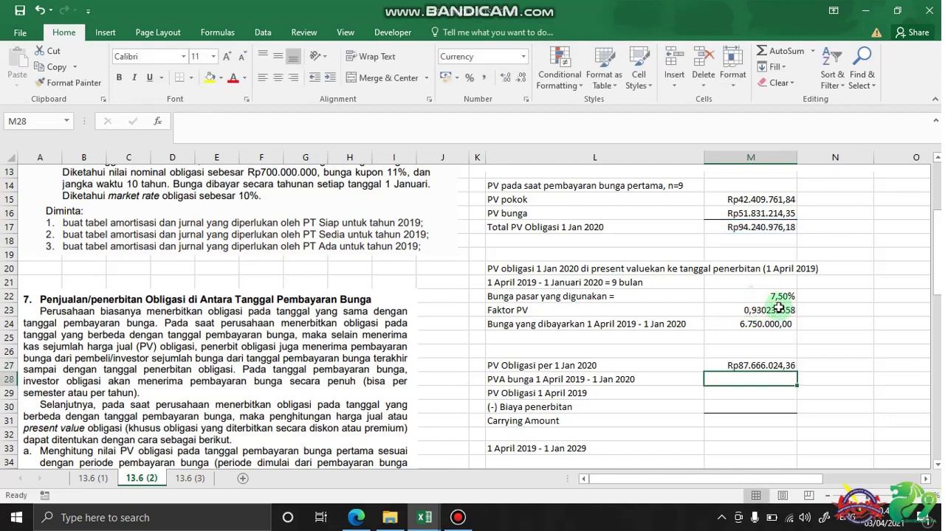
Calculate the PVA bunga for 1 April 2019 - 1 Jan 2020 in M28 with the formula =M24*M23
scroll(789, 332, down, 1)
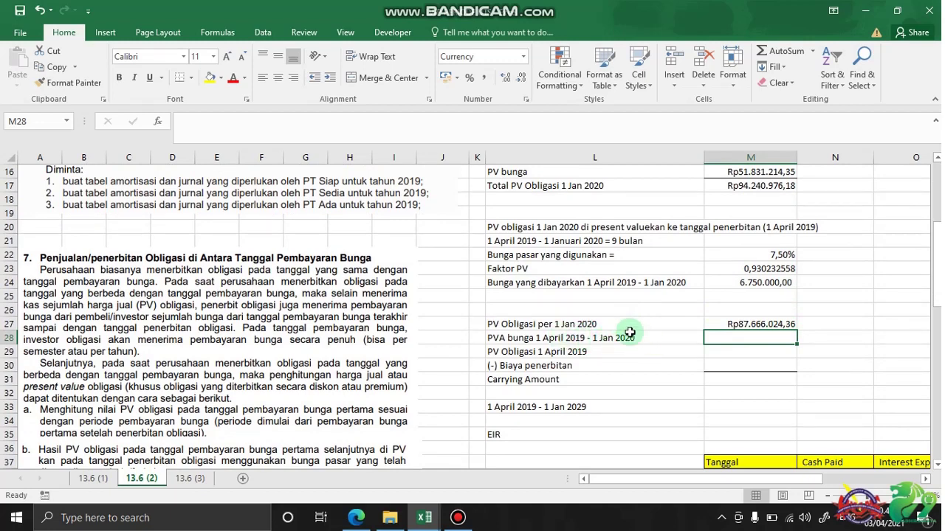
text(=)
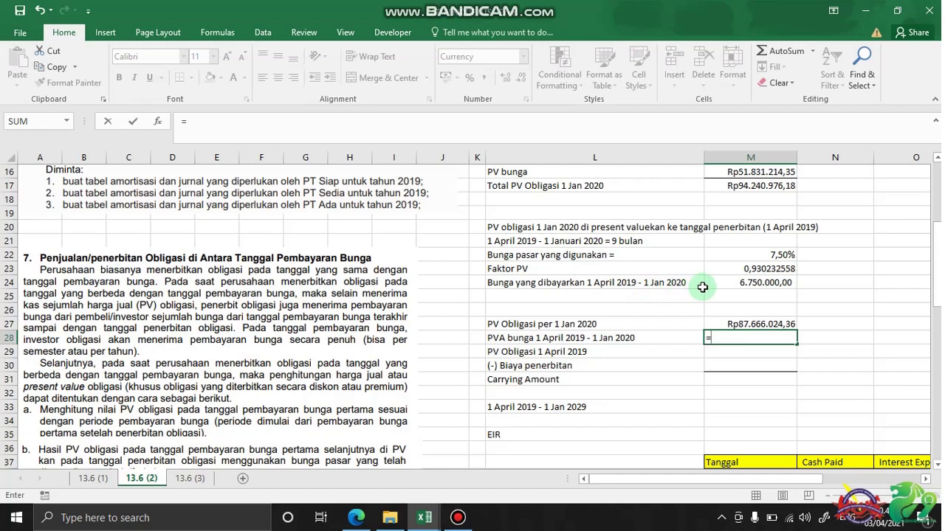
click(734, 284)
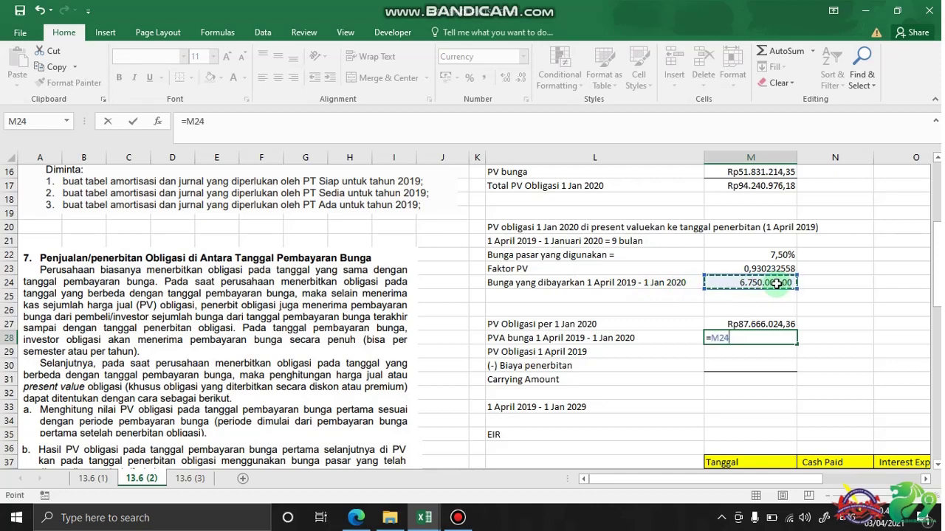
text(*)
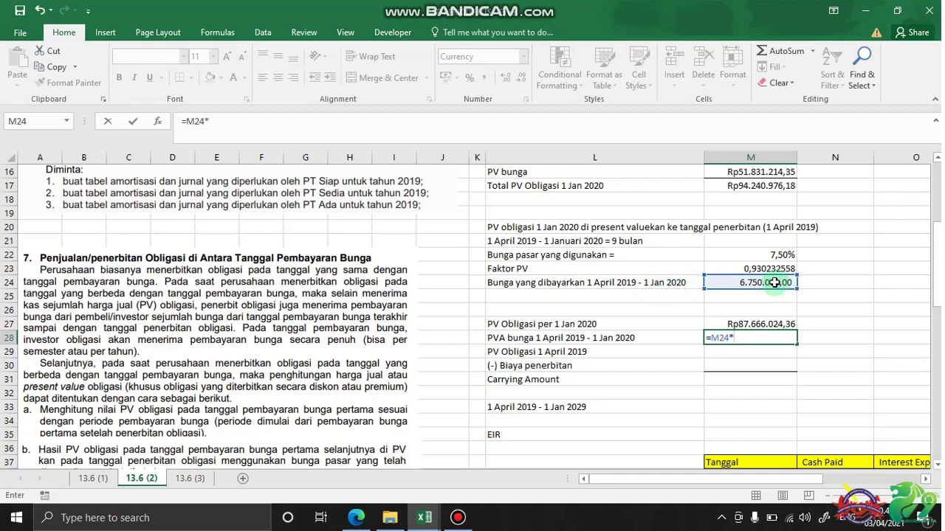
click(769, 270)
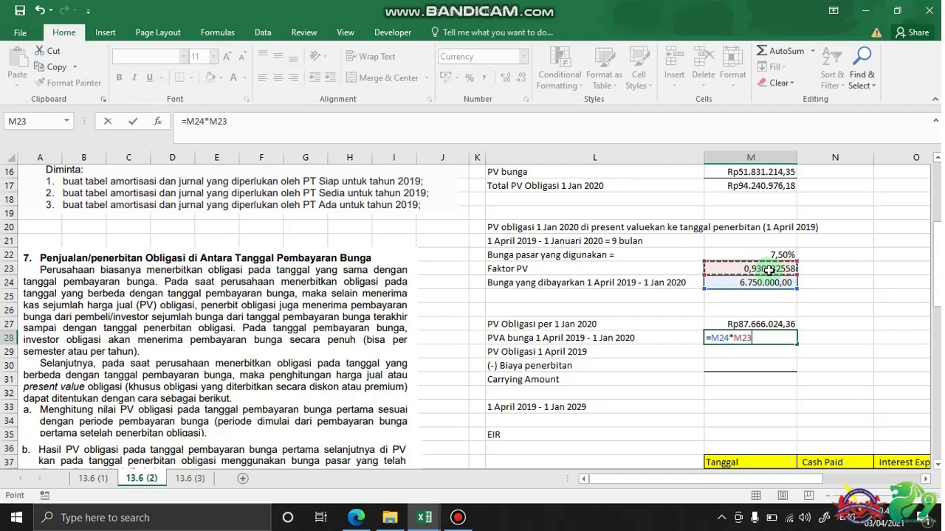
key(Return)
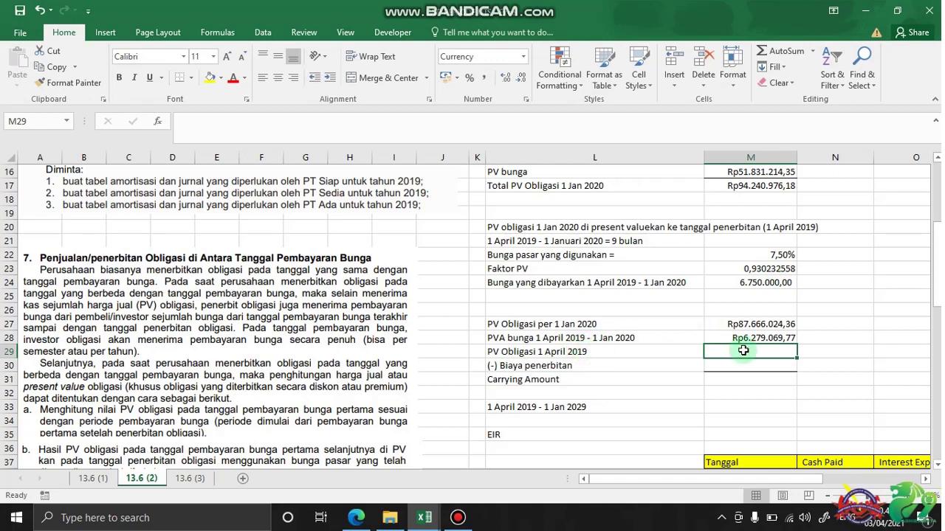
Total the PV Obligasi 1 April 2019 in M29 with the formula =M27+M28
text(=)
click(733, 323)
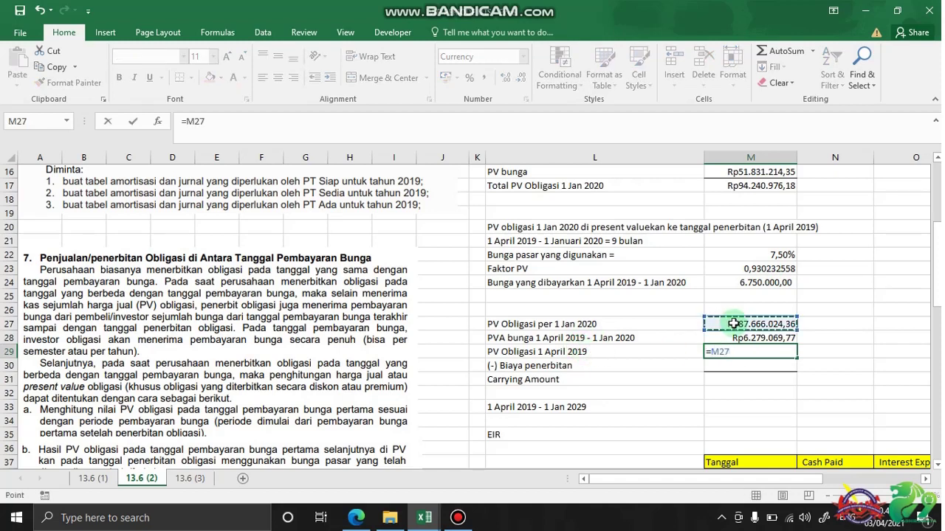
text(+)
click(741, 336)
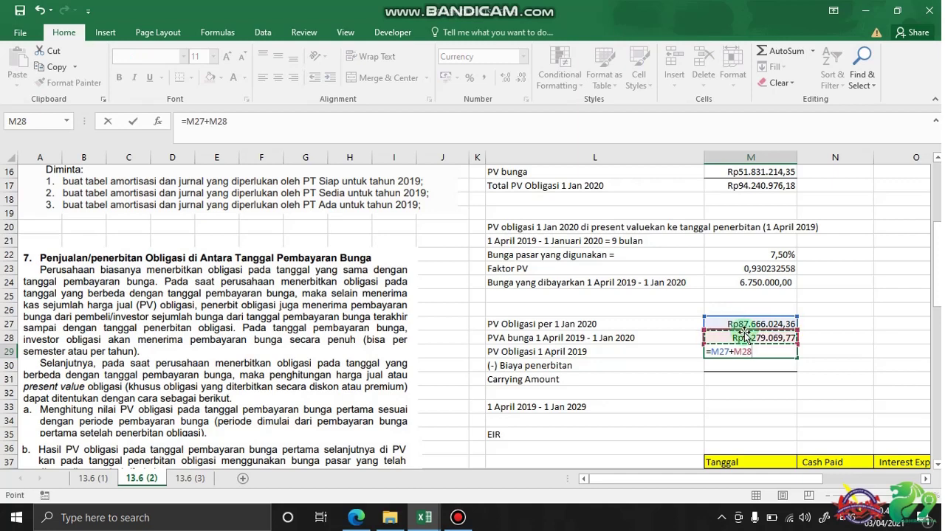
key(Return)
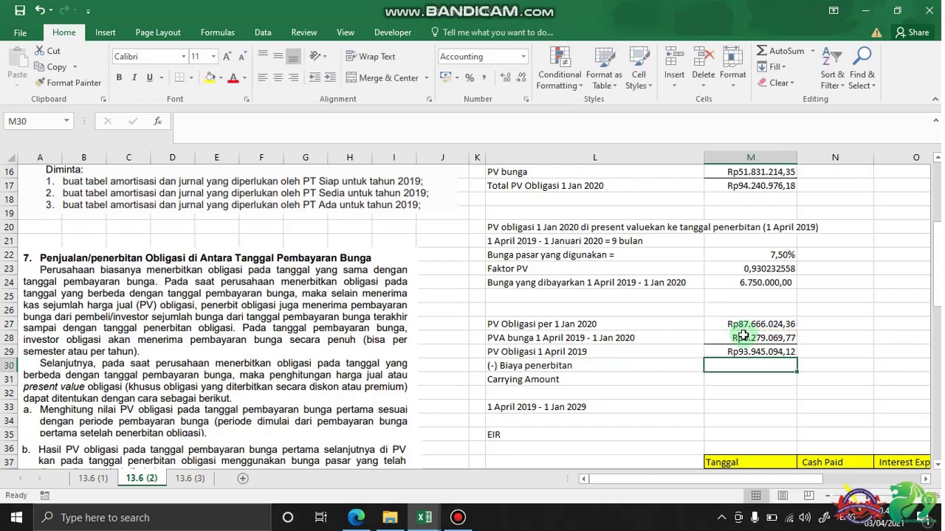
Enter the bond's issuance cost (Biaya penerbitan) of 5000000 in M30
scroll(679, 333, up, 5)
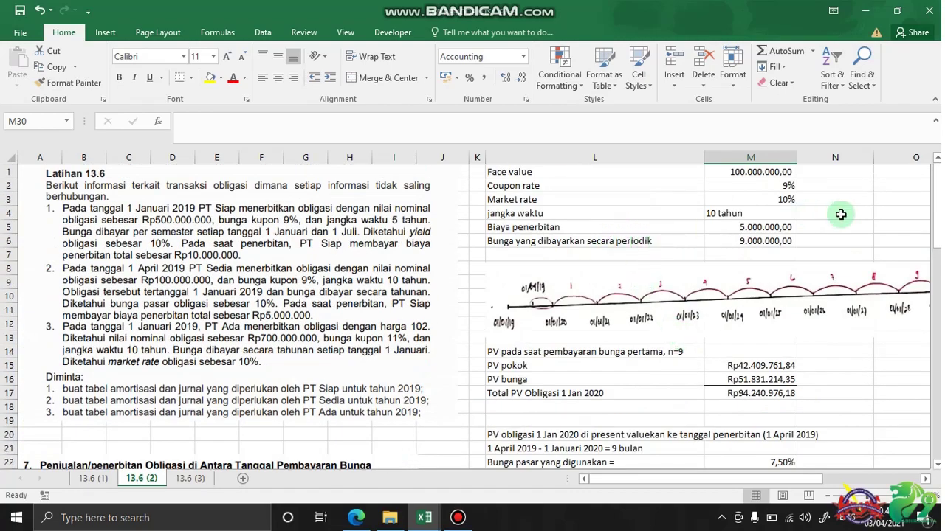
scroll(829, 248, down, 4)
scroll(828, 248, down, 1)
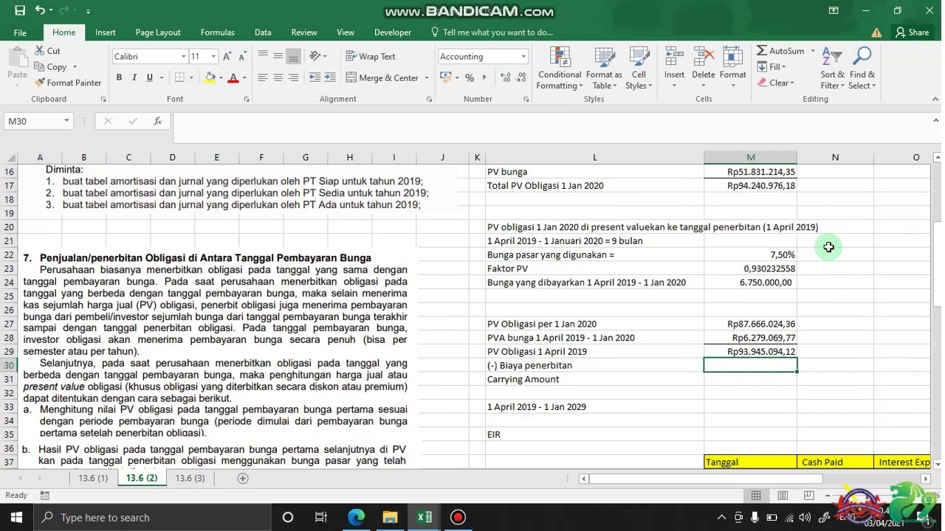
text(5000000)
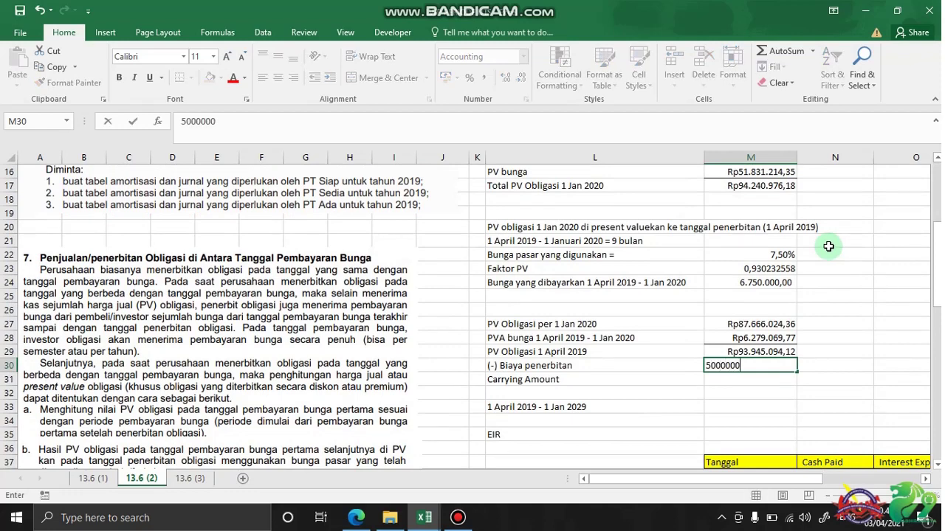
key(Return)
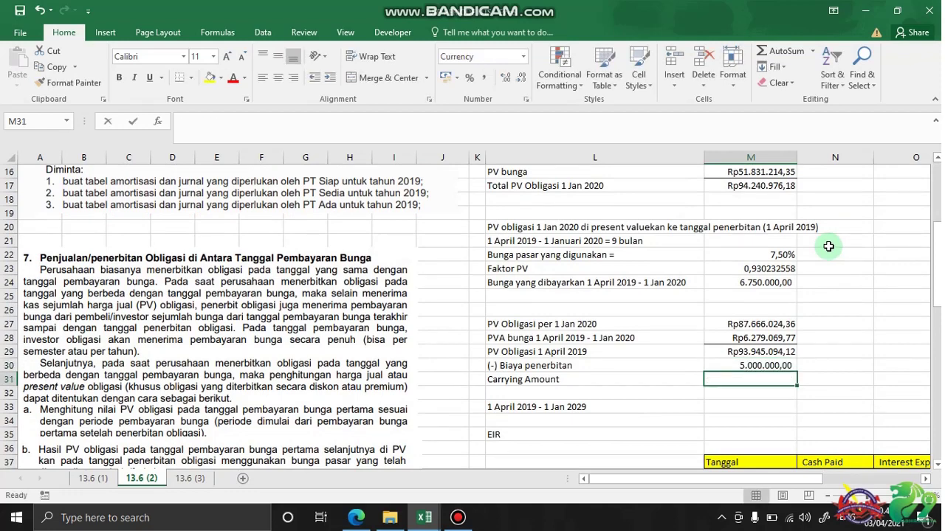
Calculate the Carrying Amount in M31 by subtracting the issuance cost with the formula =M29-M30
text(=)
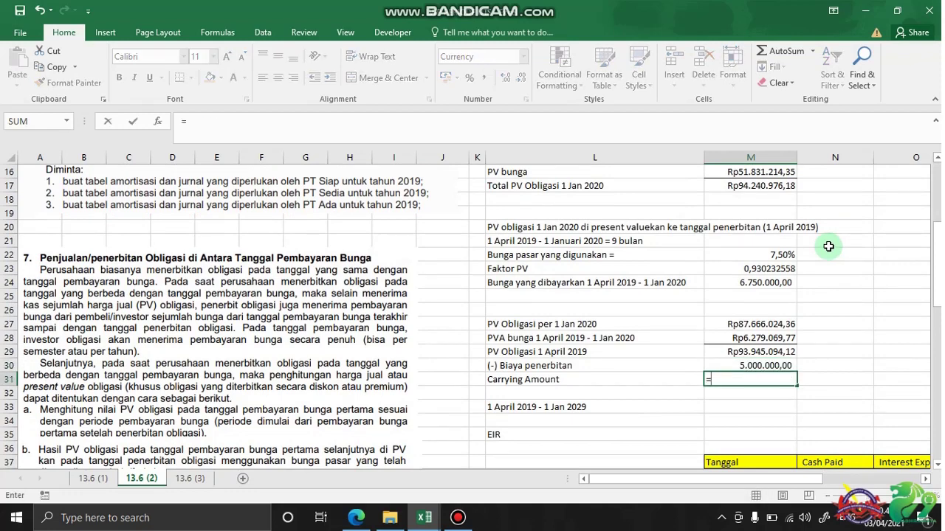
click(758, 352)
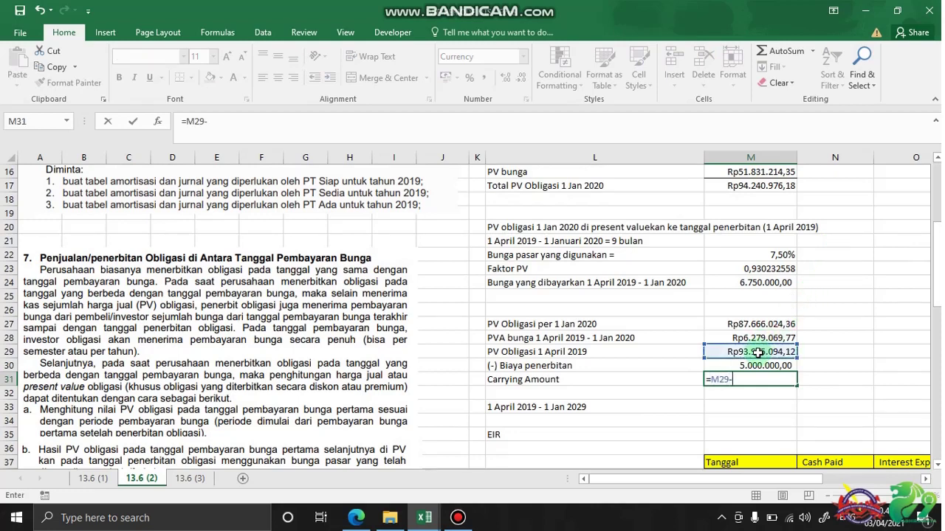
text(-)
click(758, 363)
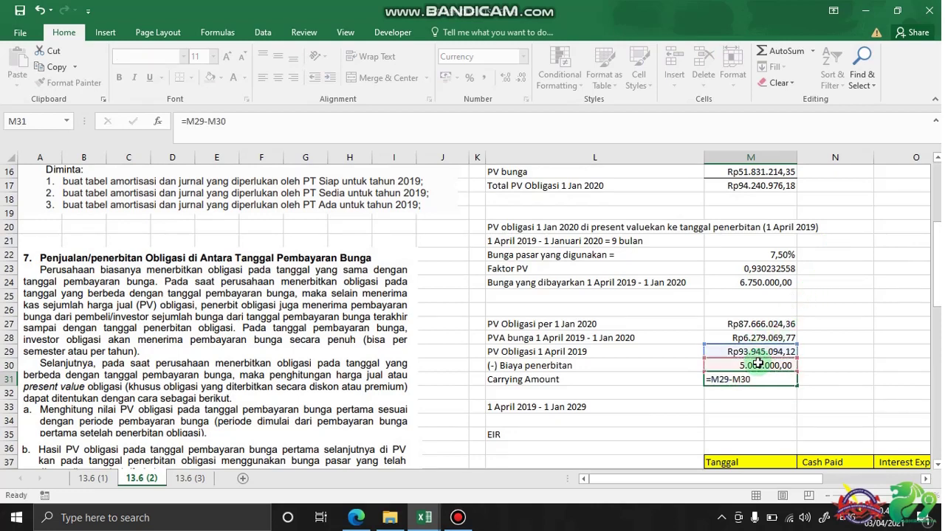
key(Return)
scroll(812, 355, down, 1)
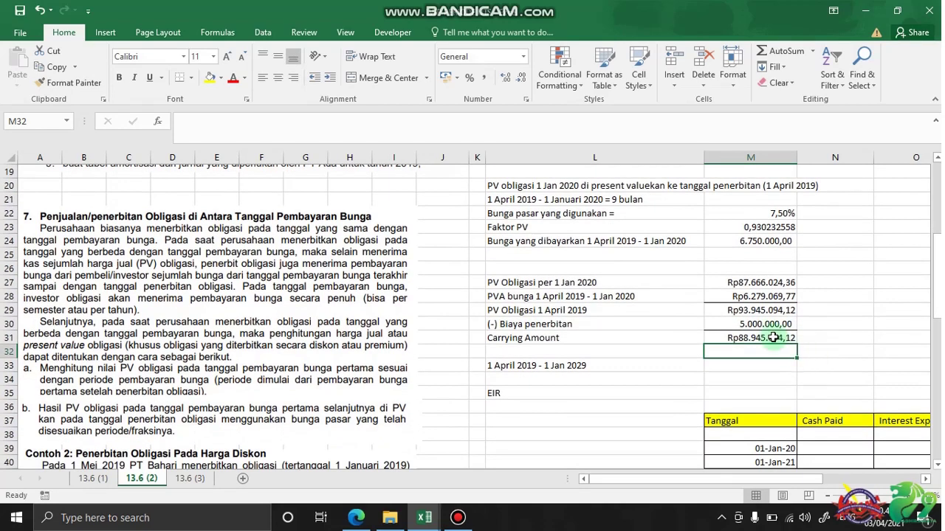
Link the amortization table's opening Carrying Amount in Q38 to the calculated value with the formula =M31
click(772, 338)
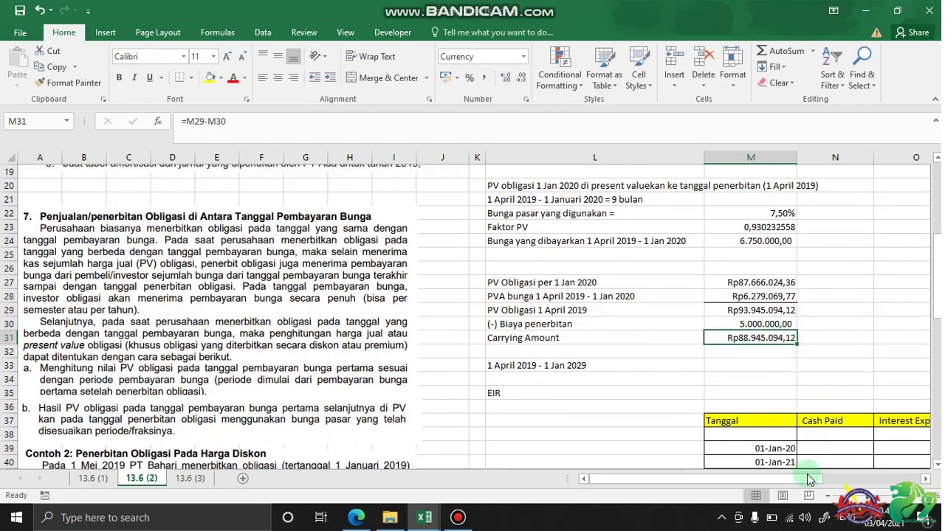
drag(788, 478, 895, 476)
click(888, 439)
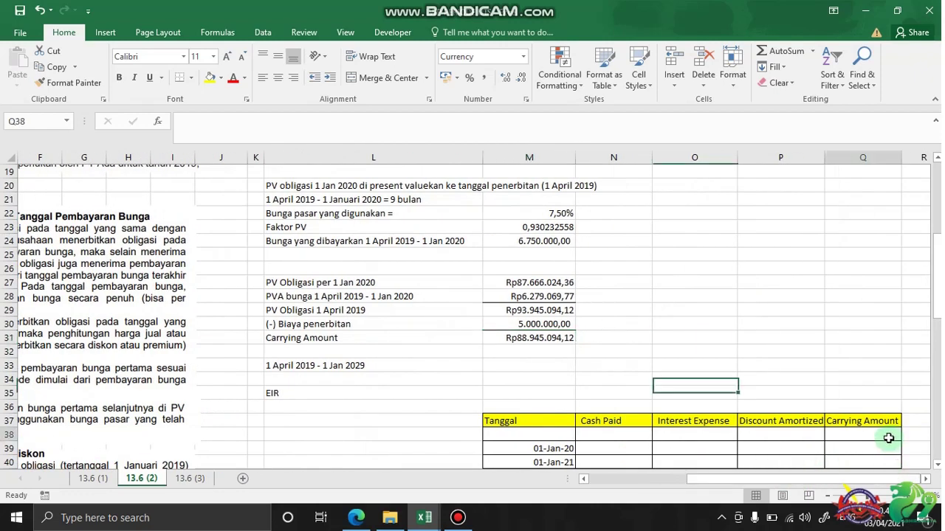
text(=)
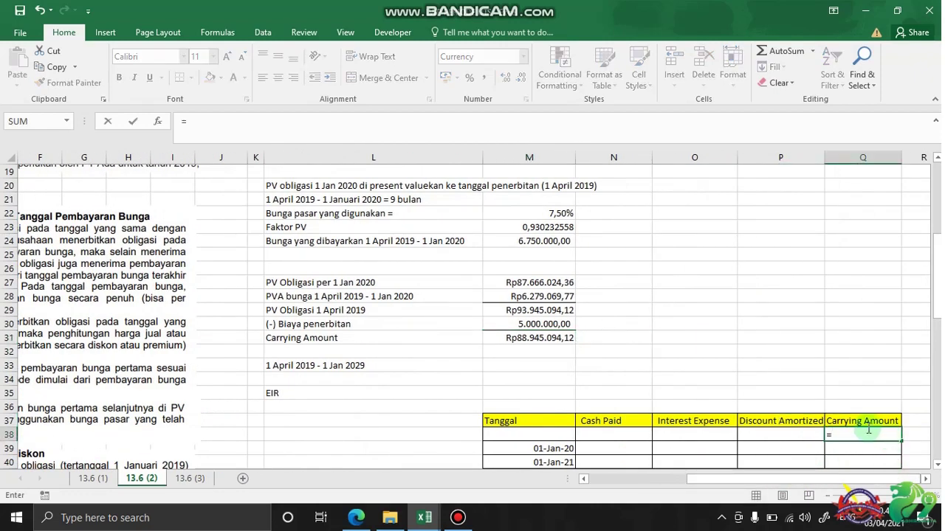
click(561, 338)
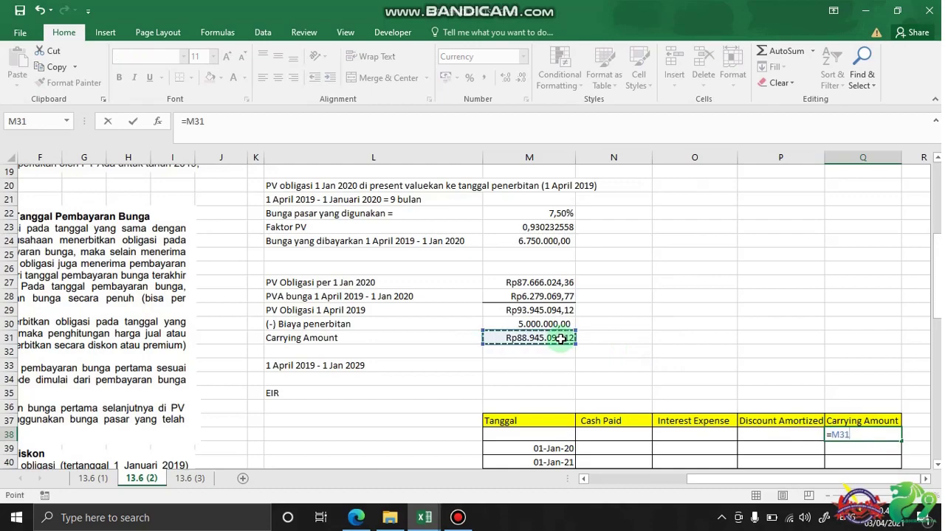
key(Return)
Review problem 2's terms and the interest payment timeline to determine the bond's term from 1 April 2019 to 1 Jan 2029
click(561, 338)
scroll(561, 338, down, 1)
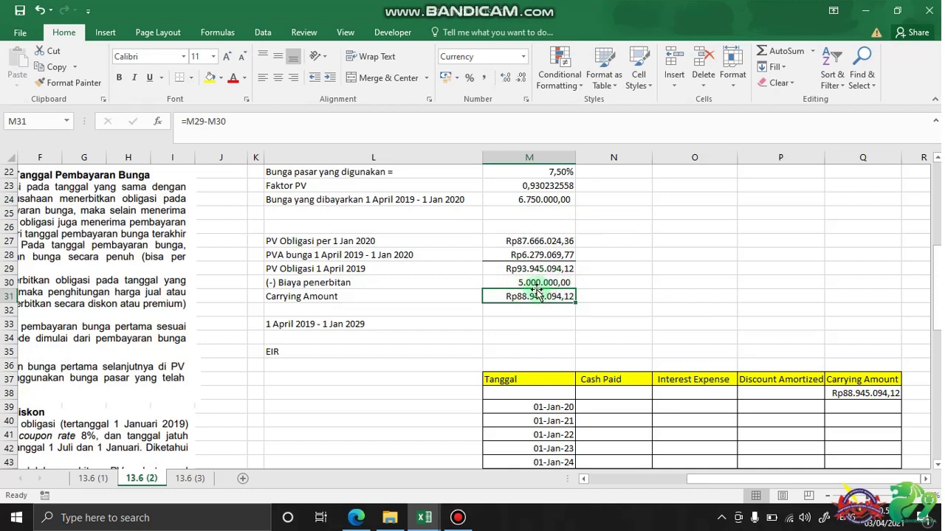
scroll(324, 288, up, 6)
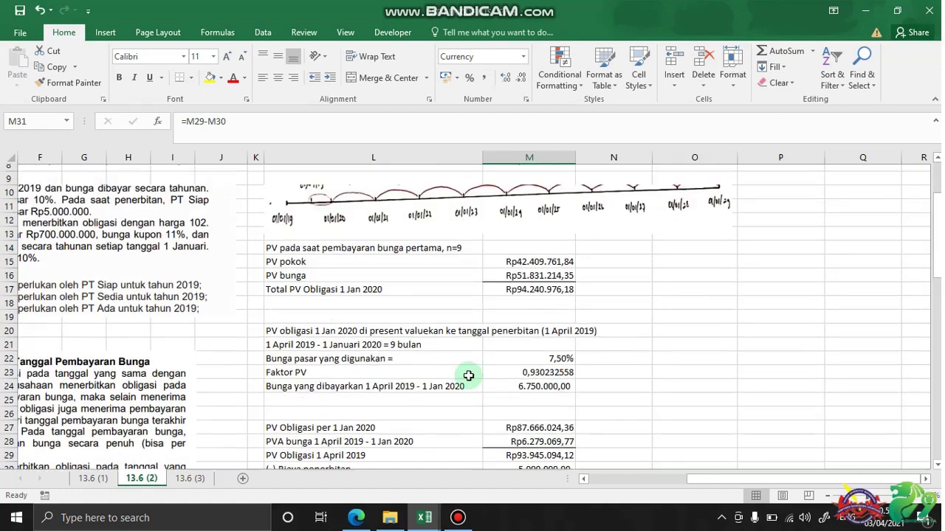
scroll(344, 276, left, 3)
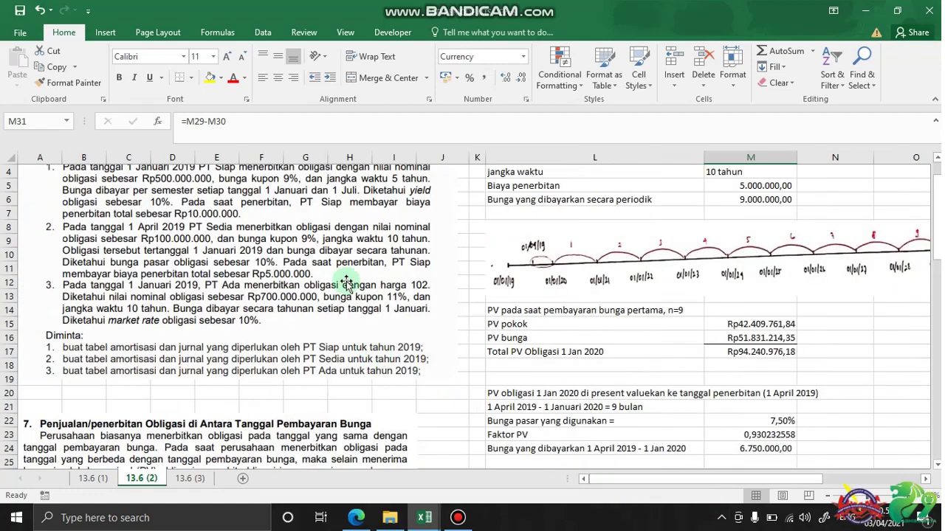
scroll(375, 267, up, 1)
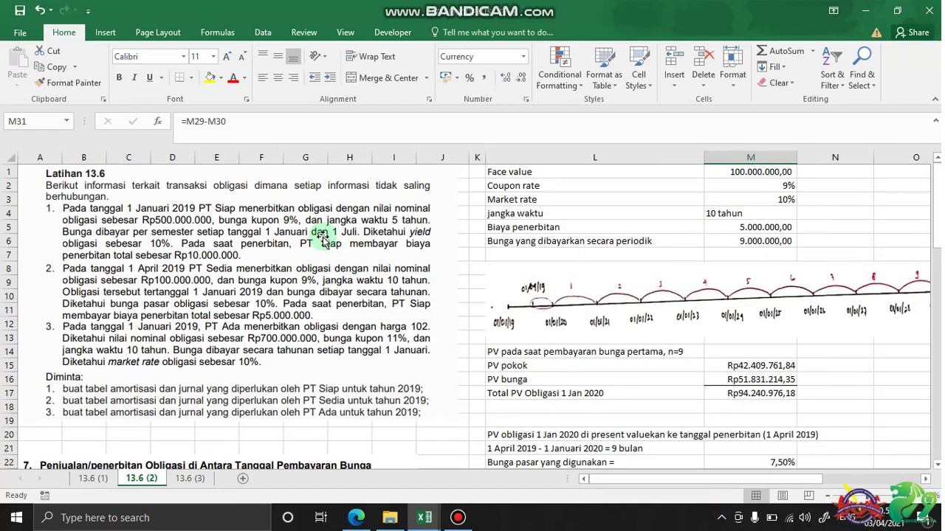
scroll(666, 317, down, 6)
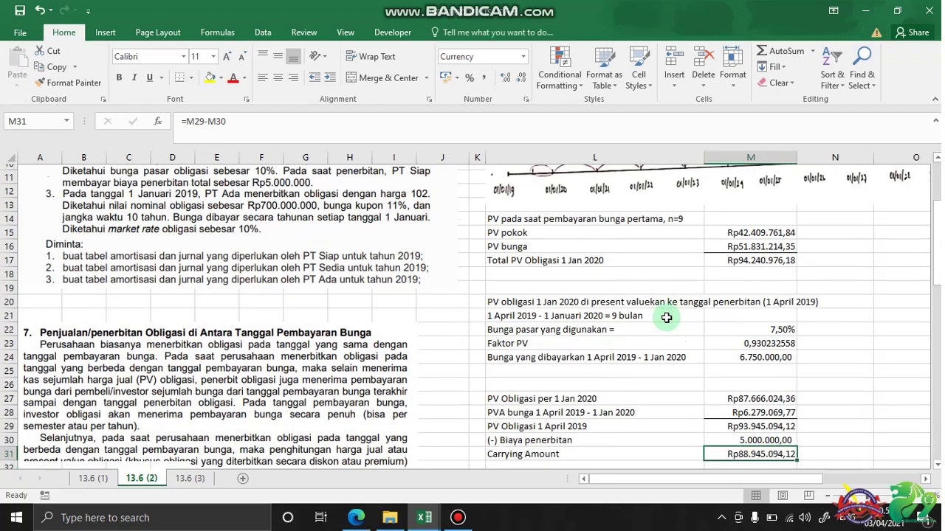
click(628, 367)
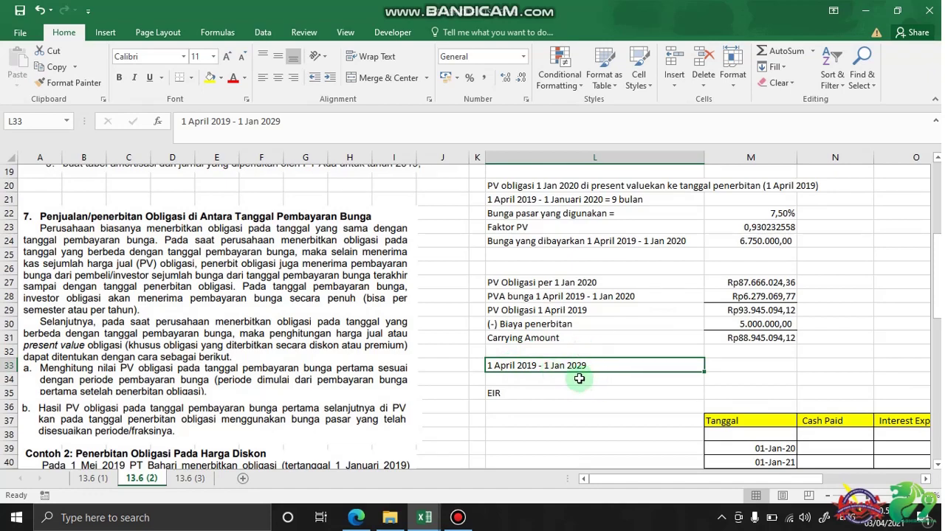
scroll(766, 413, up, 6)
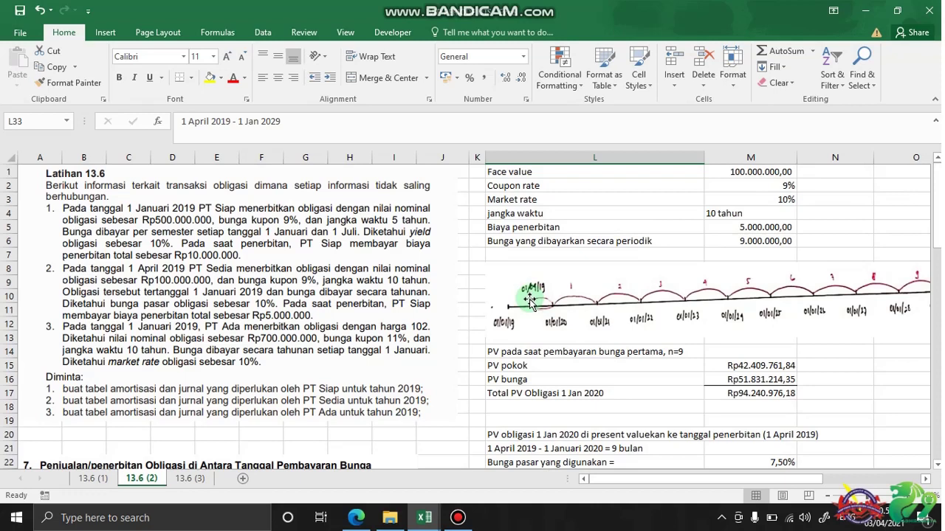
scroll(760, 472, right, 4)
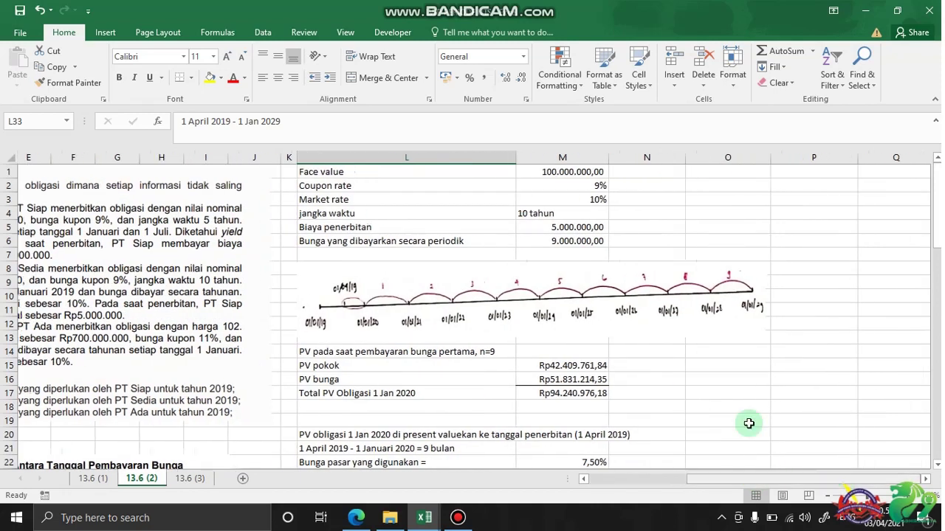
scroll(748, 422, right, 1)
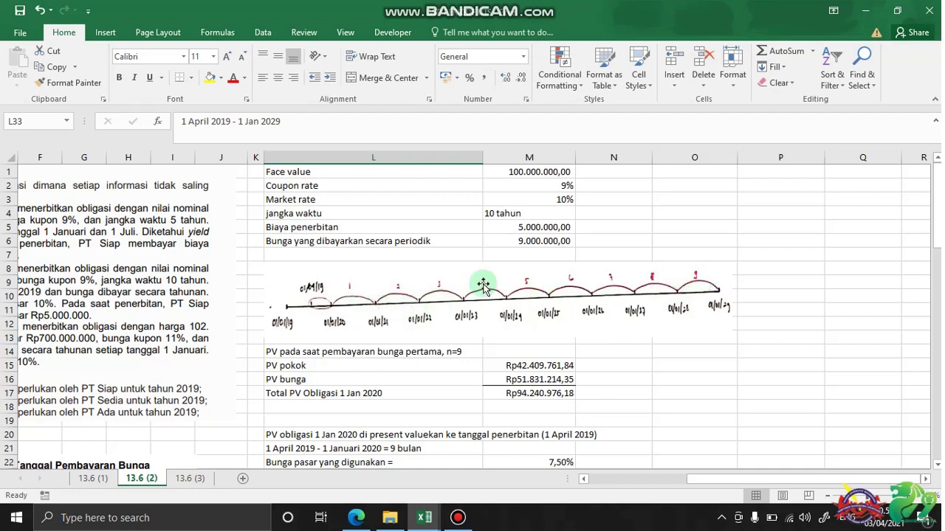
scroll(595, 375, down, 3)
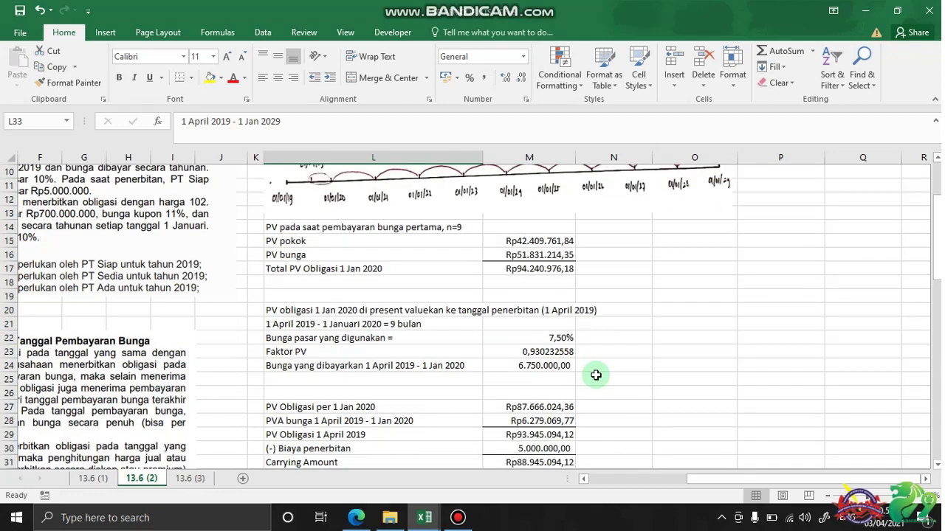
scroll(596, 376, down, 4)
Calculate the 1 April 2019 - 1 Jan 2029 term in M33 with =9+9/12 and label it "tahun" in N33
click(529, 323)
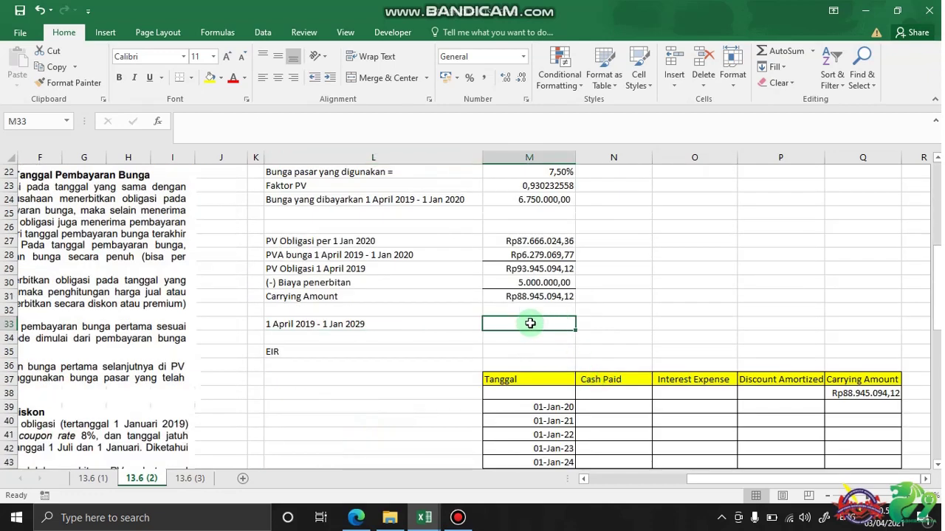
text(=9+9/12)
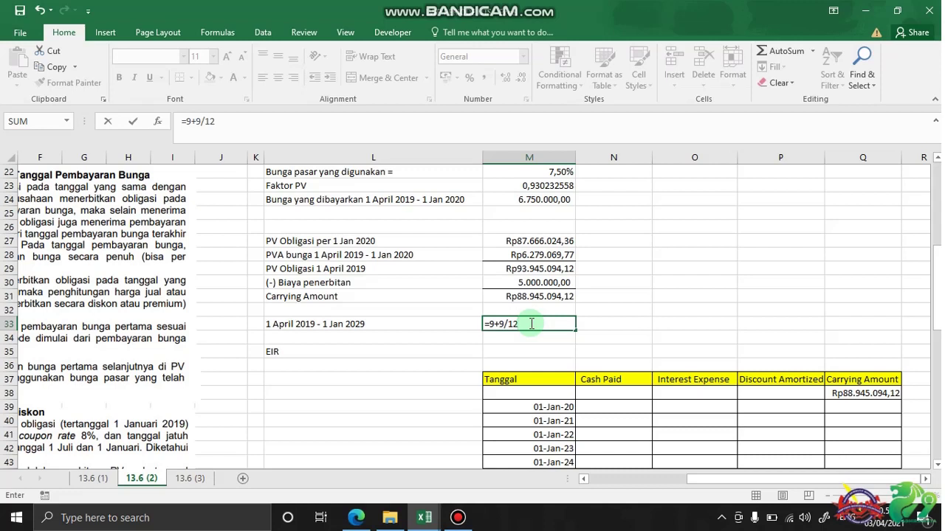
key(Return)
click(591, 324)
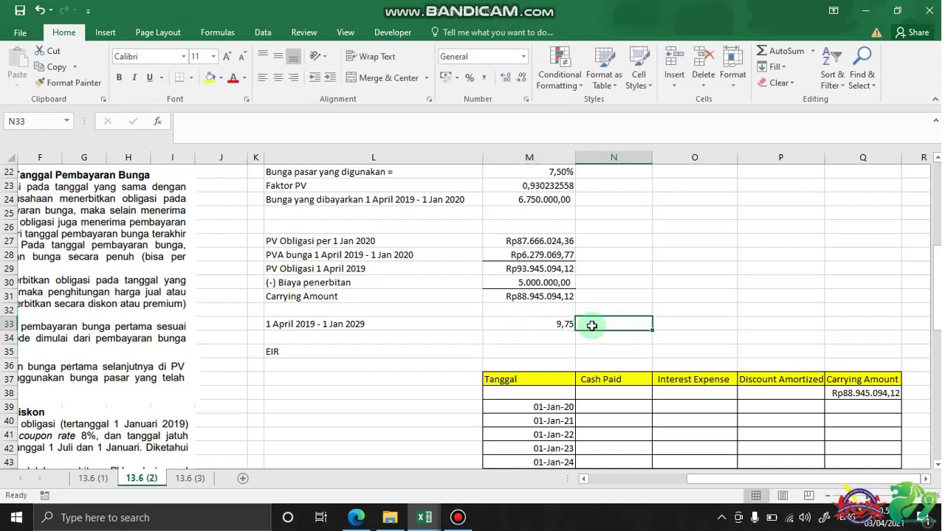
text(tahun)
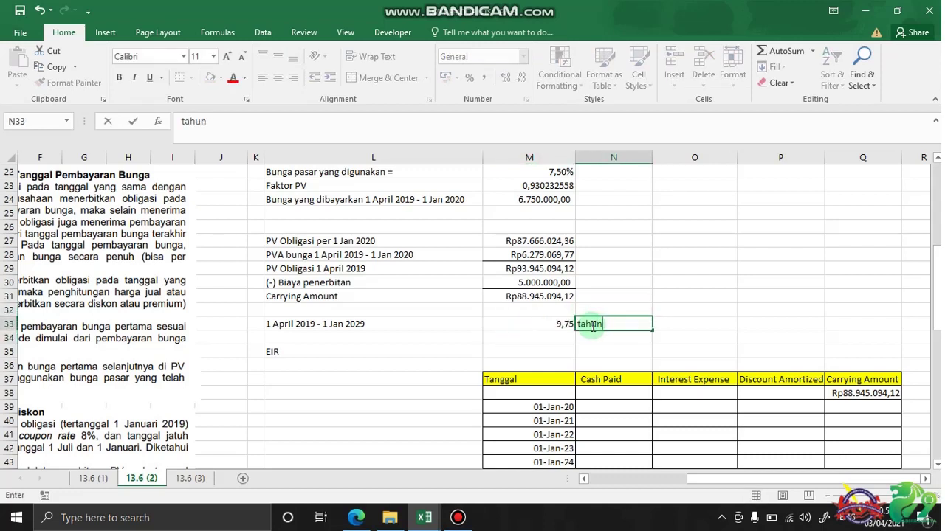
key(Return)
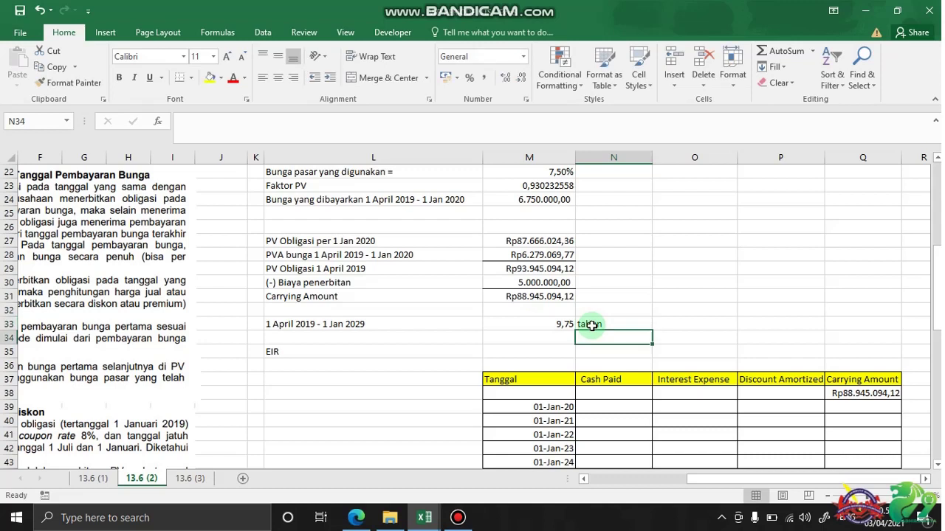
Calculate the EIR in M35 with the formula =RATE(M33;-M6;M31;-M1;0)
click(558, 350)
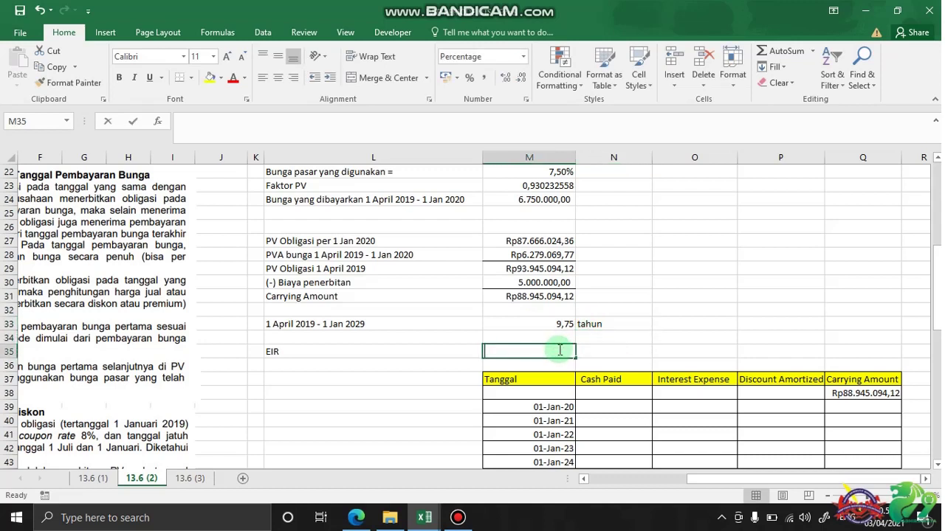
text(=r)
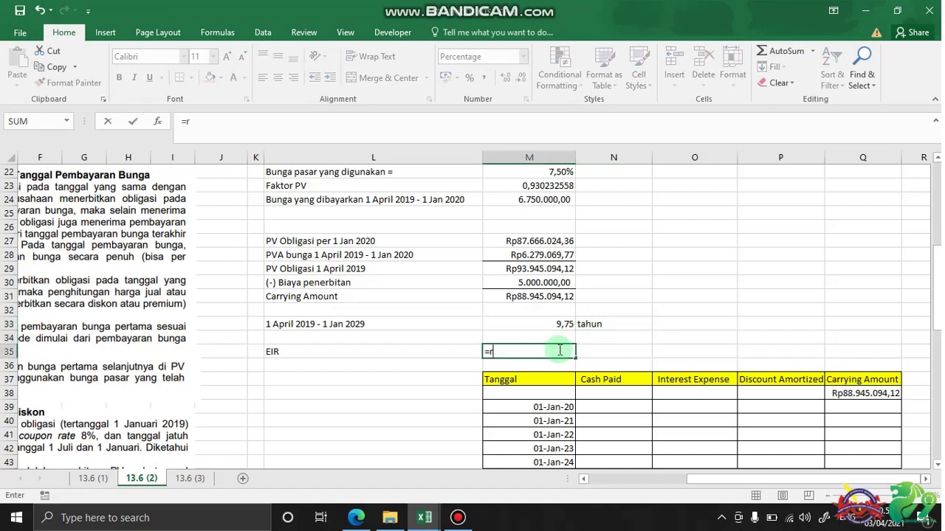
text(ate)
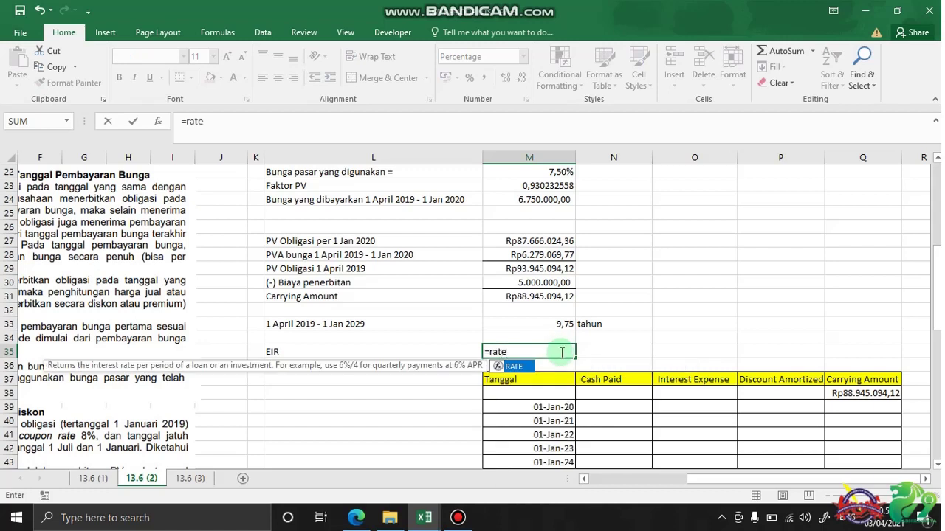
double_click(526, 367)
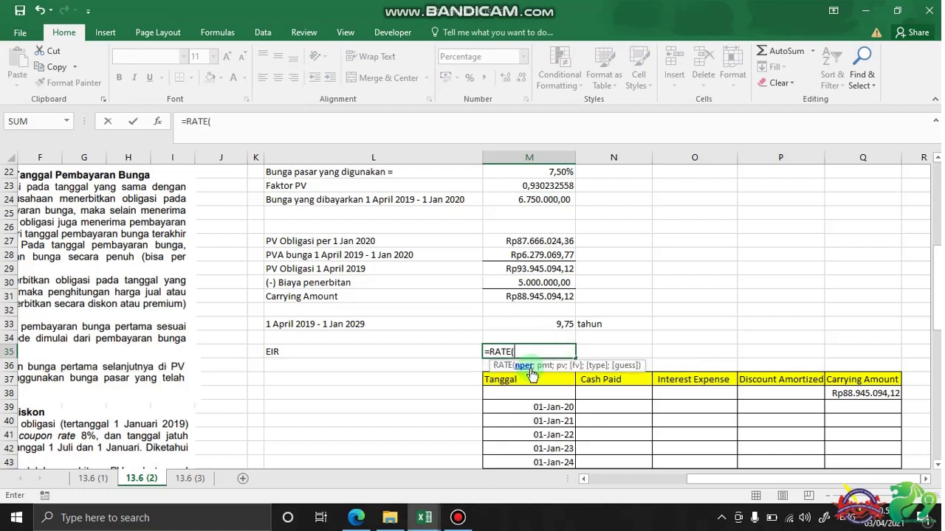
click(565, 321)
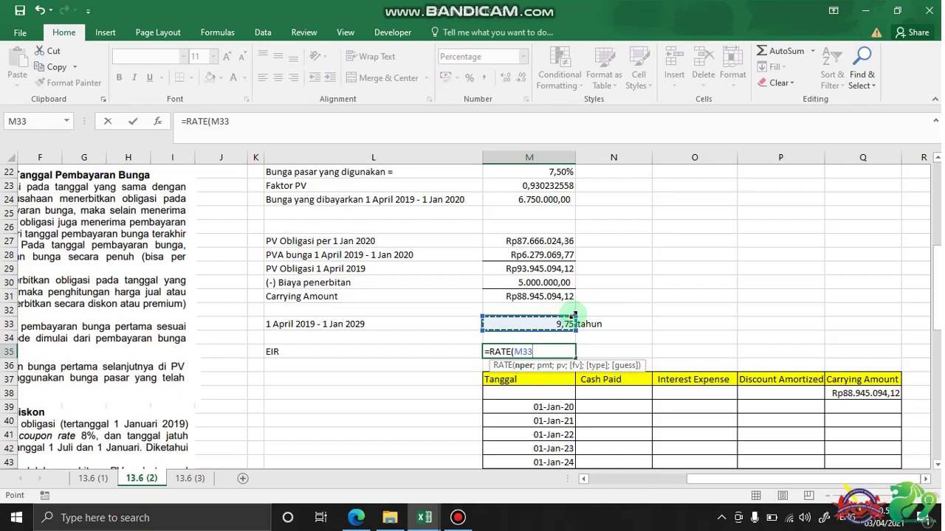
text(;-)
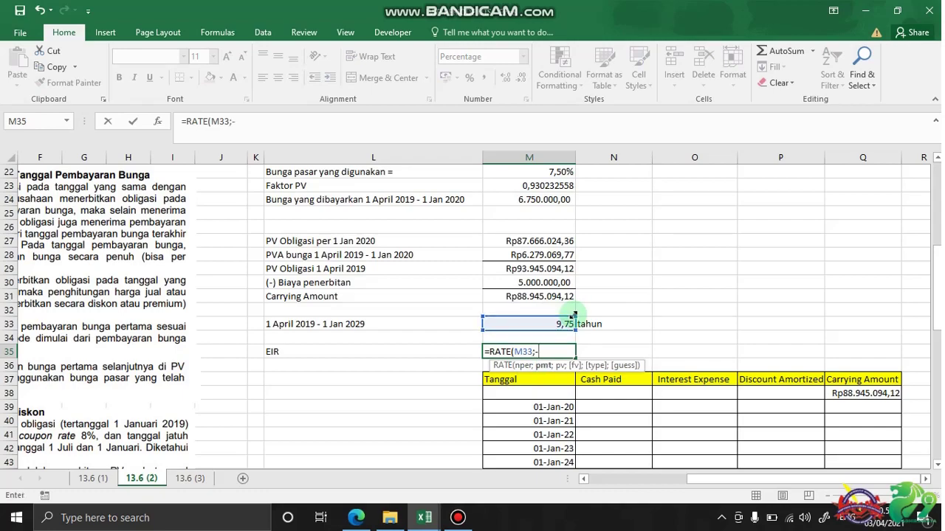
scroll(573, 315, up, 6)
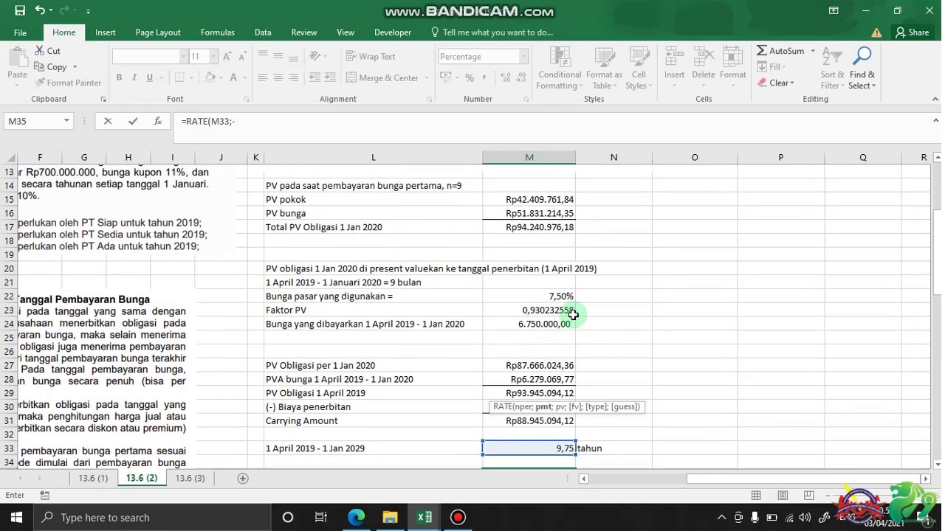
scroll(573, 315, up, 1)
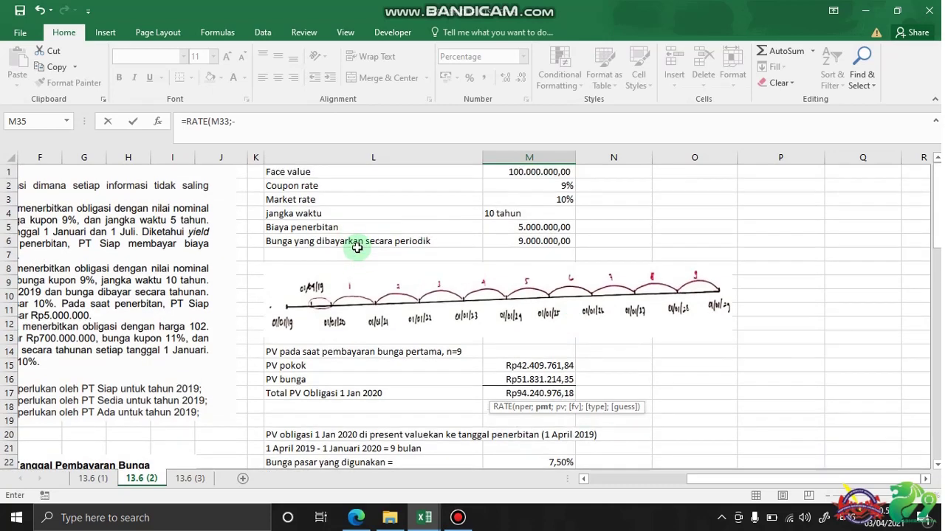
click(544, 243)
scroll(625, 286, down, 5)
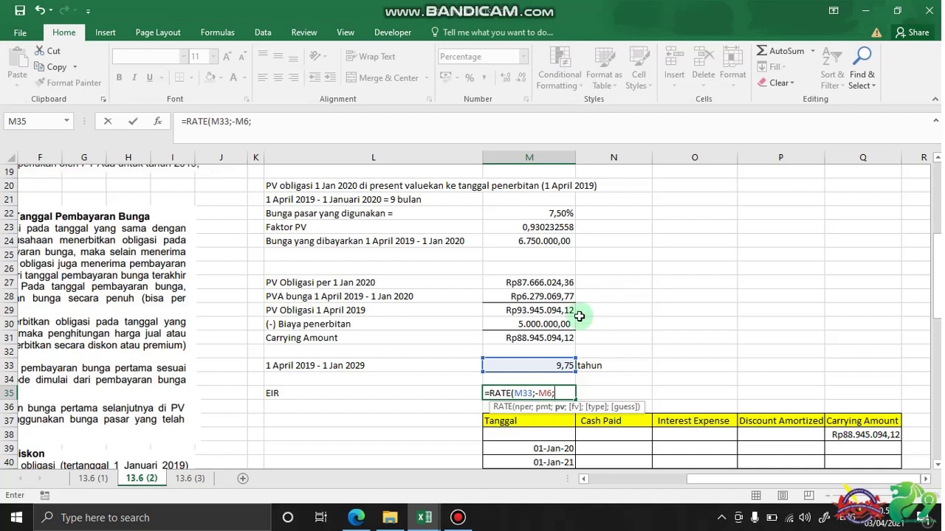
click(561, 337)
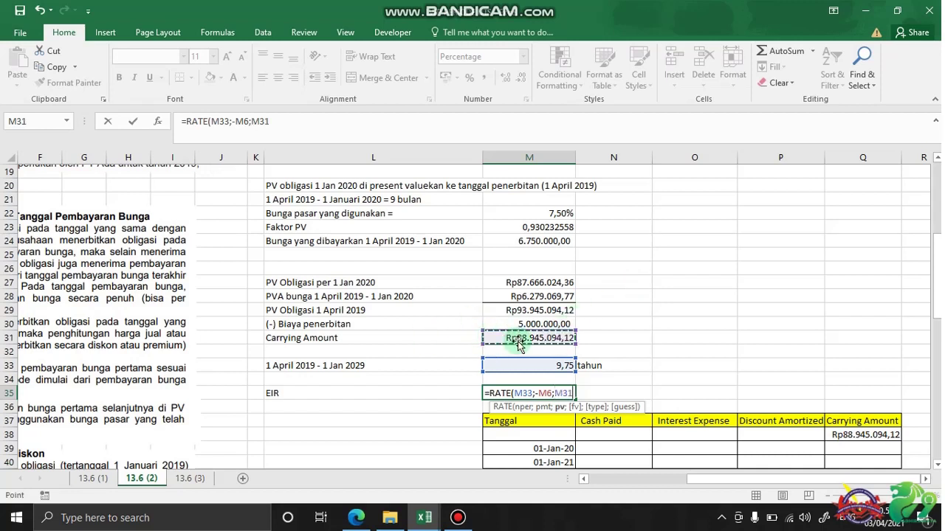
text(;-)
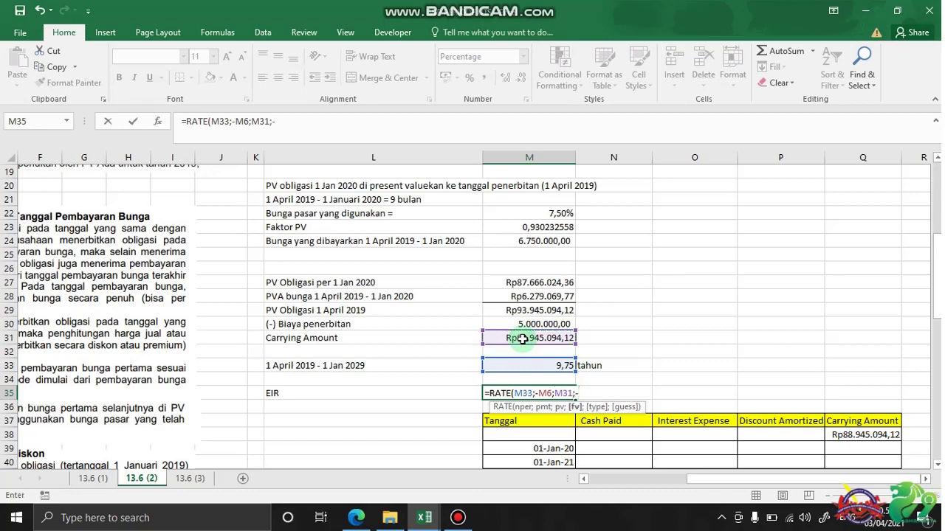
scroll(522, 338, up, 6)
text(-)
click(564, 177)
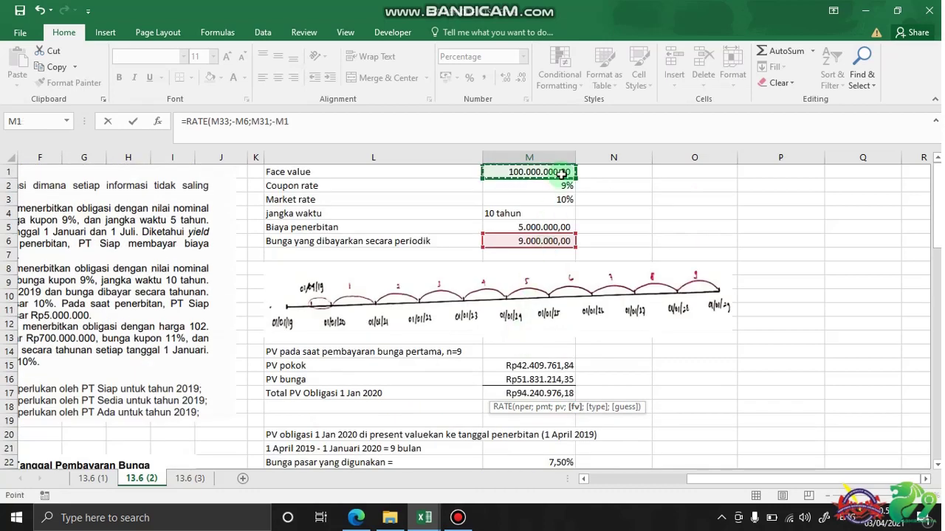
scroll(566, 250, down, 8)
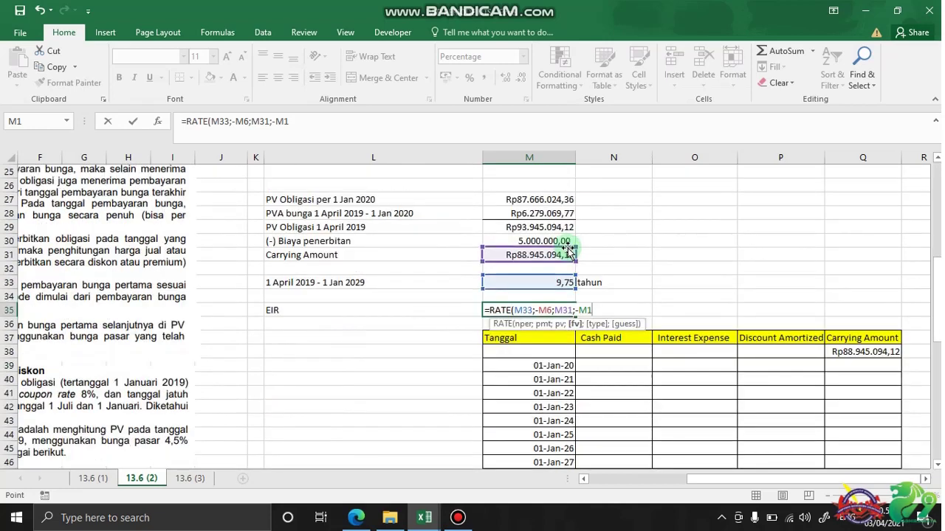
text(;)
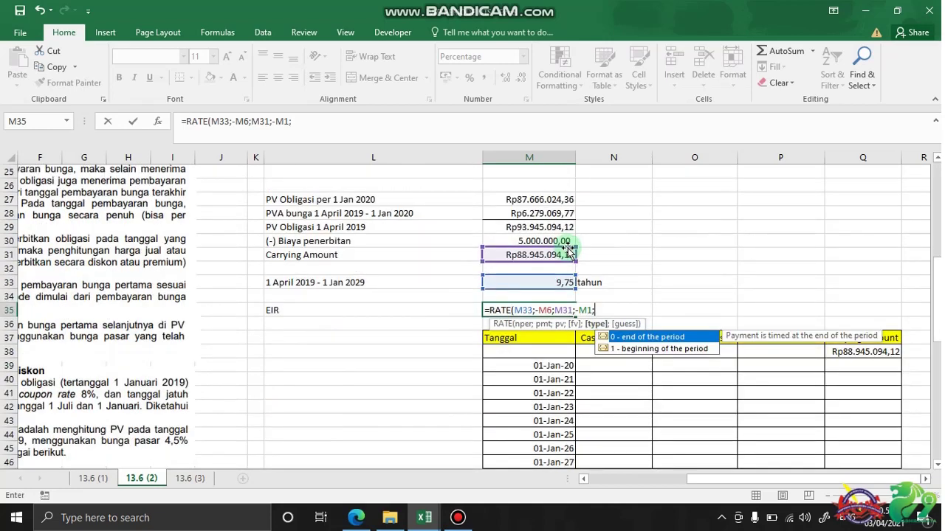
text(0))
key(Return)
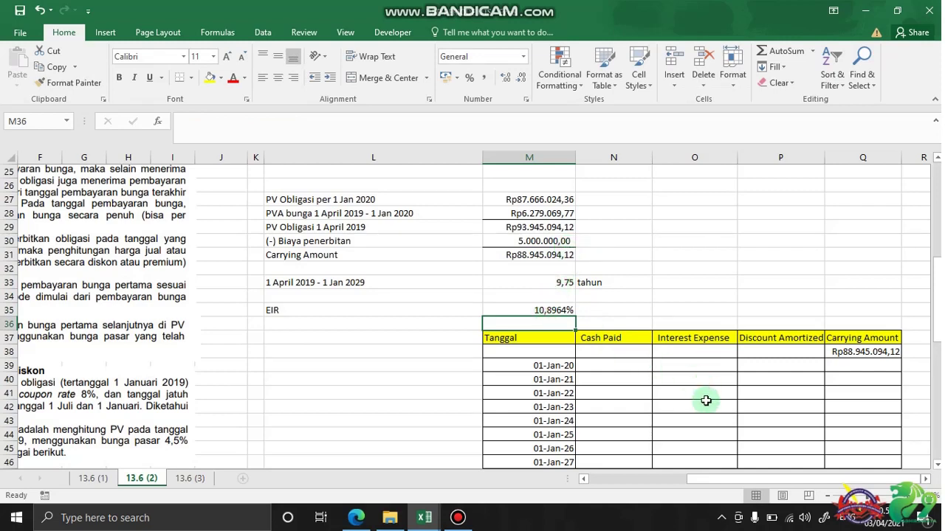
Review the notes on issuing bonds between interest dates, problem 2's terms and the payment timeline for the interest received at issuance
drag(726, 480, 264, 310)
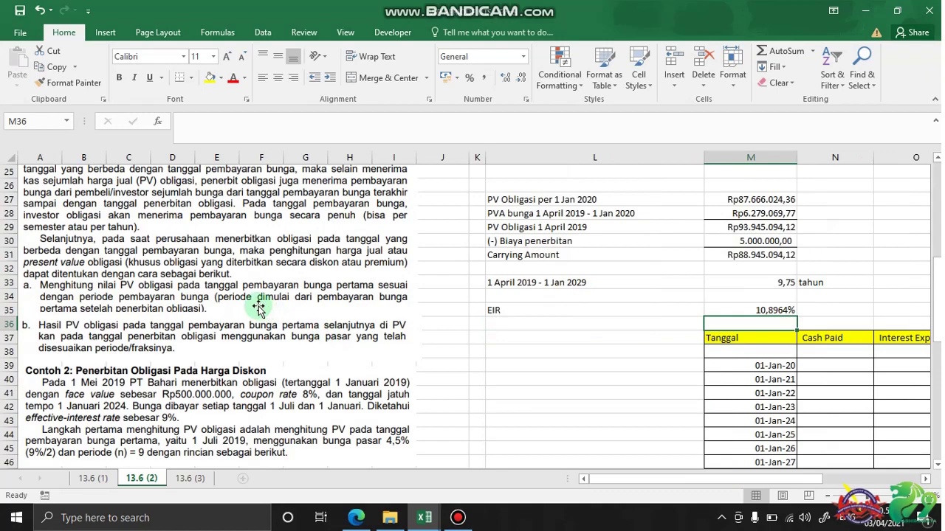
scroll(284, 306, up, 6)
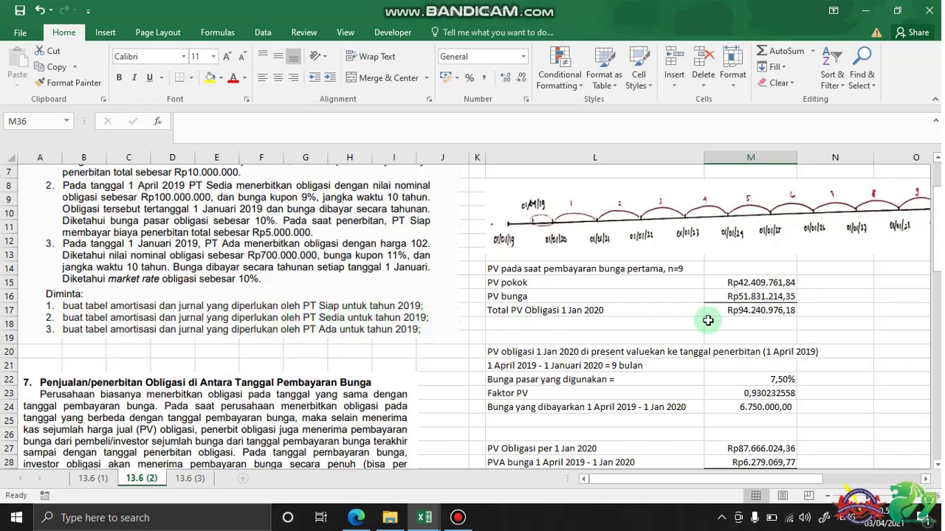
scroll(707, 321, down, 3)
scroll(707, 320, down, 3)
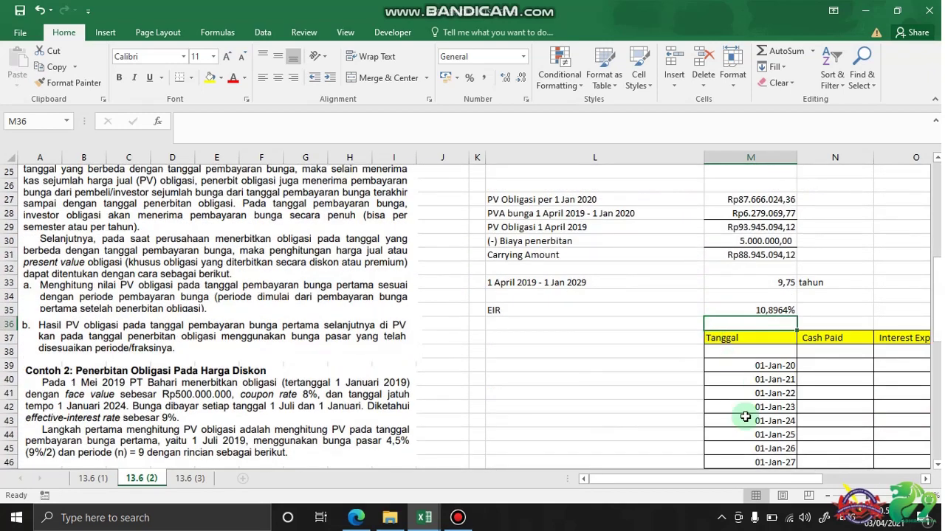
scroll(316, 343, up, 1)
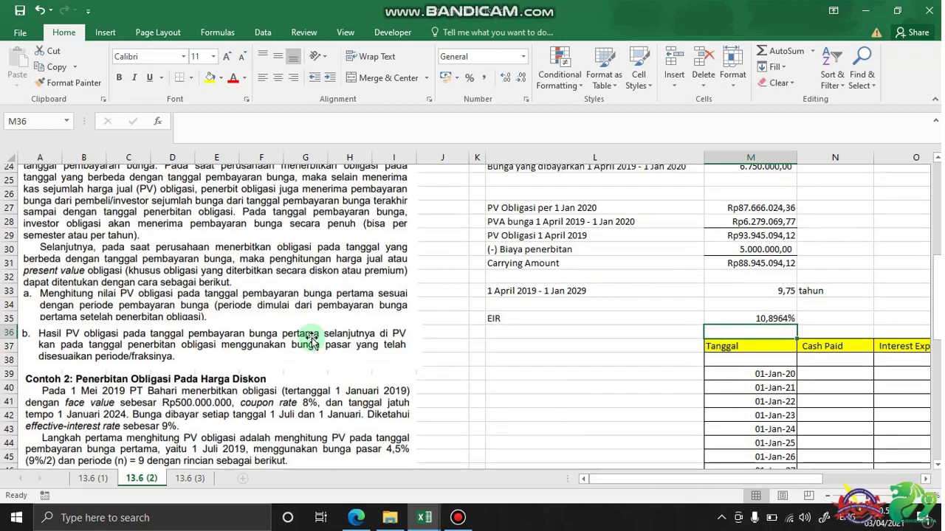
scroll(312, 340, up, 1)
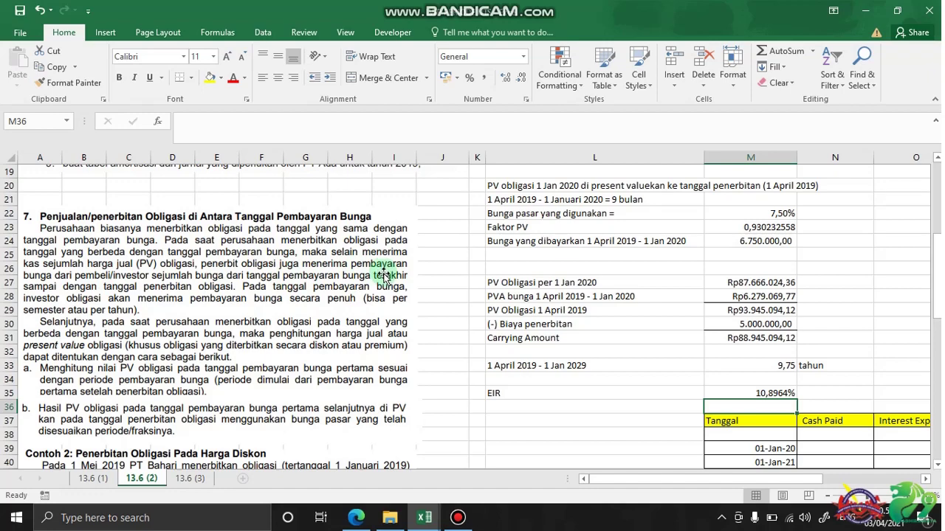
scroll(843, 314, down, 1)
scroll(843, 314, up, 6)
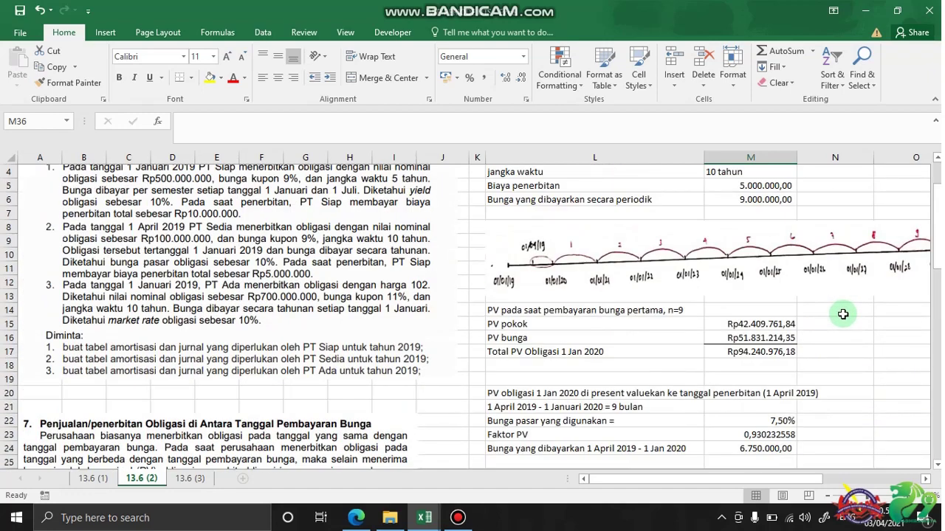
scroll(472, 310, up, 3)
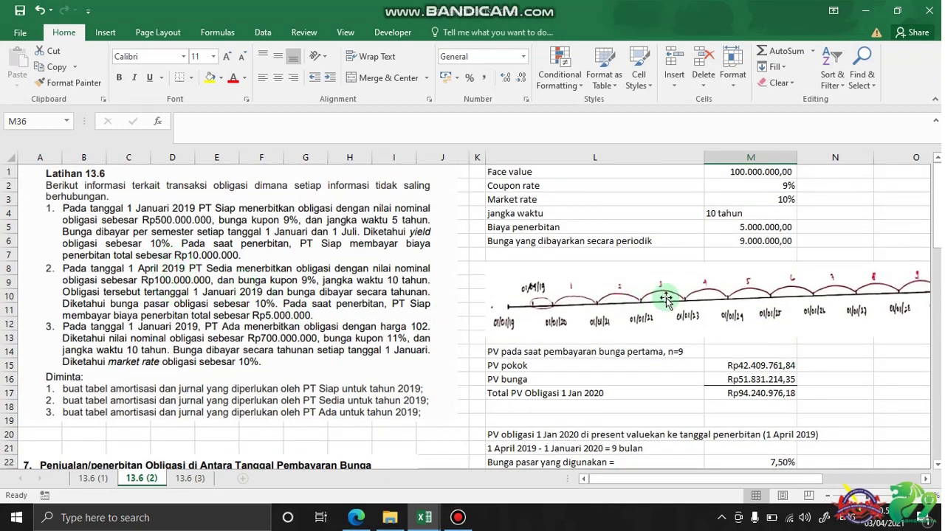
scroll(666, 300, down, 8)
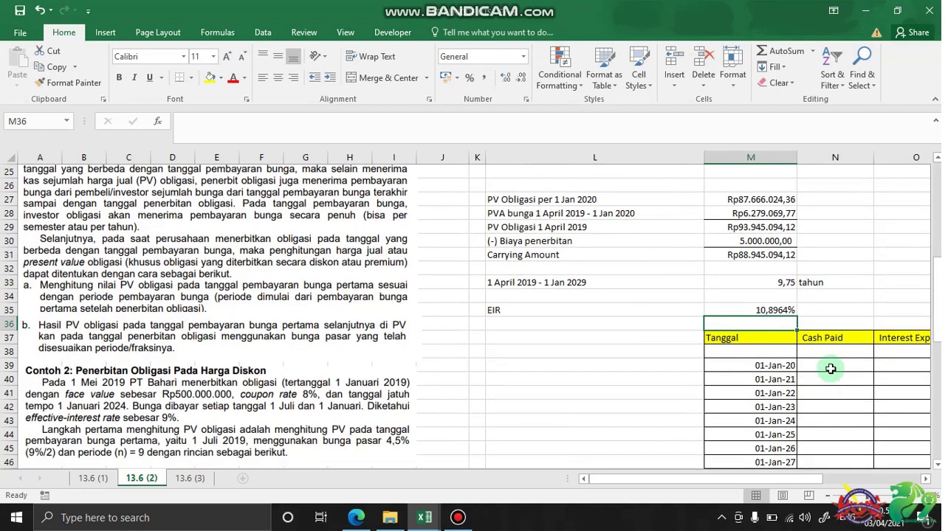
Enter the three months of interest received at issuance as negative Cash Paid in N38 with the formula =-(3/12*M6)
click(824, 353)
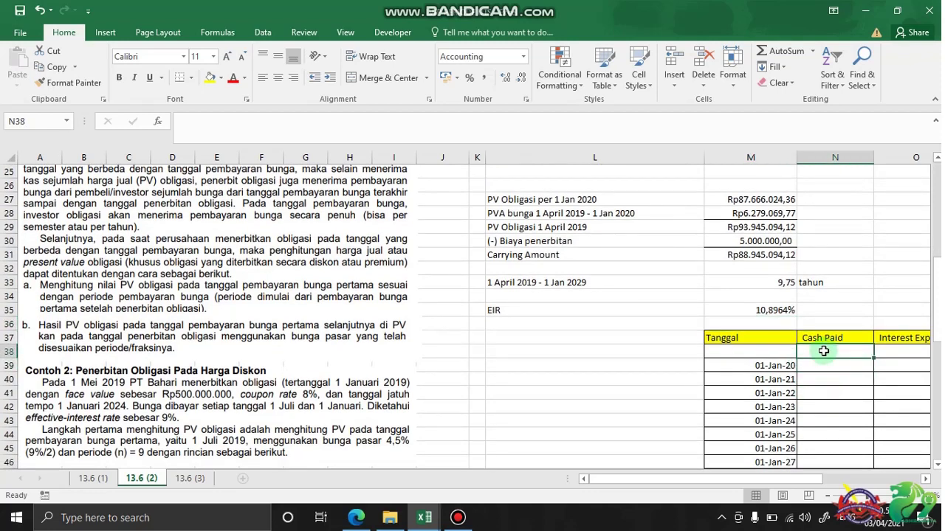
text(=-()
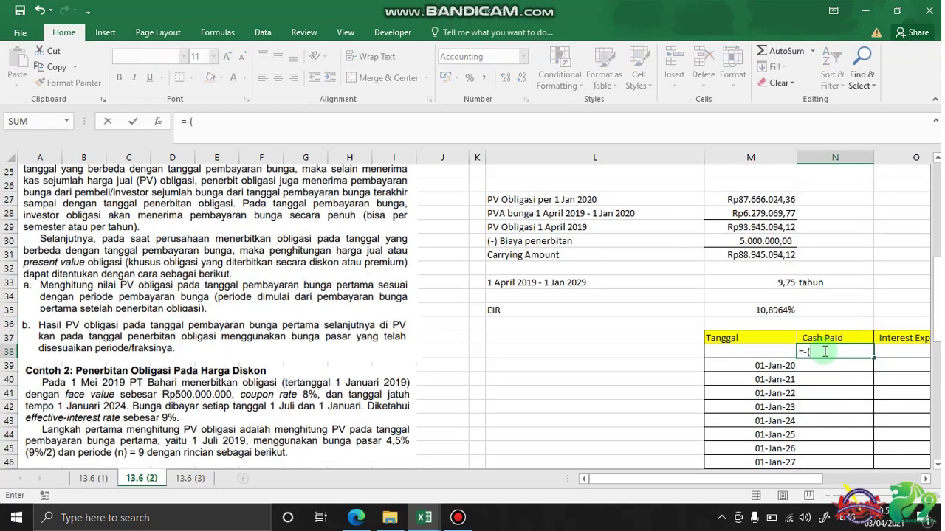
drag(797, 477, 828, 485)
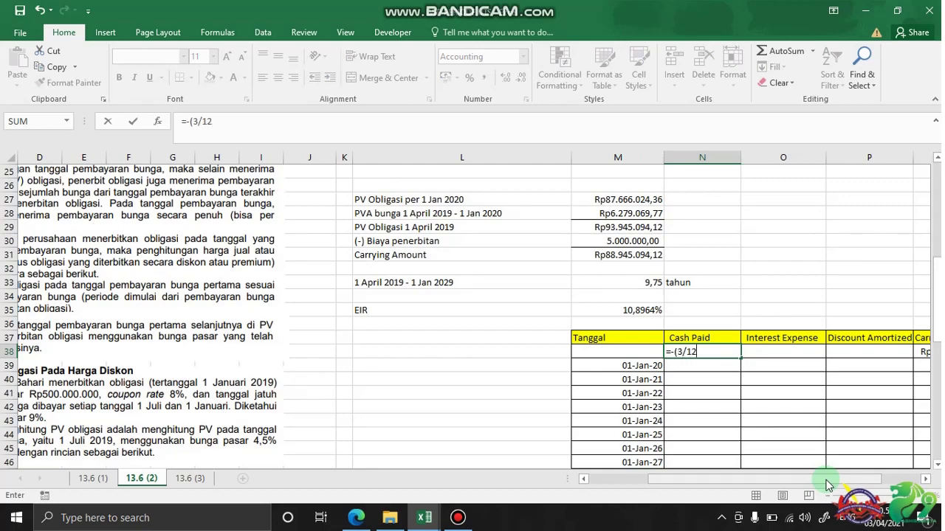
scroll(828, 485, up, 8)
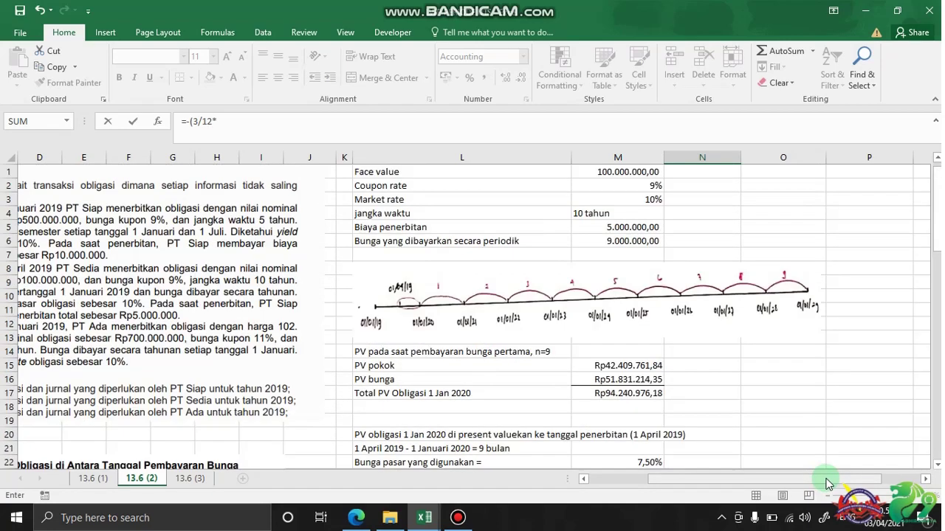
click(652, 242)
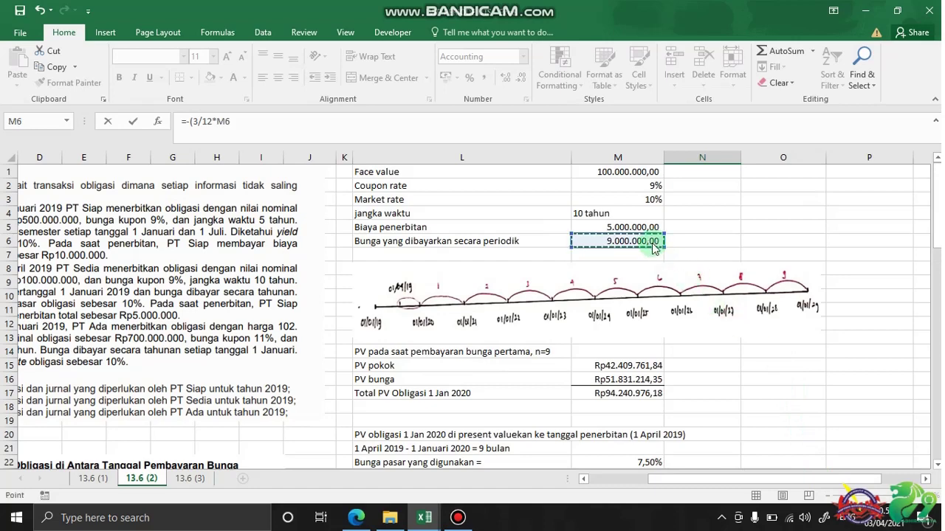
key(Return)
click(452, 316)
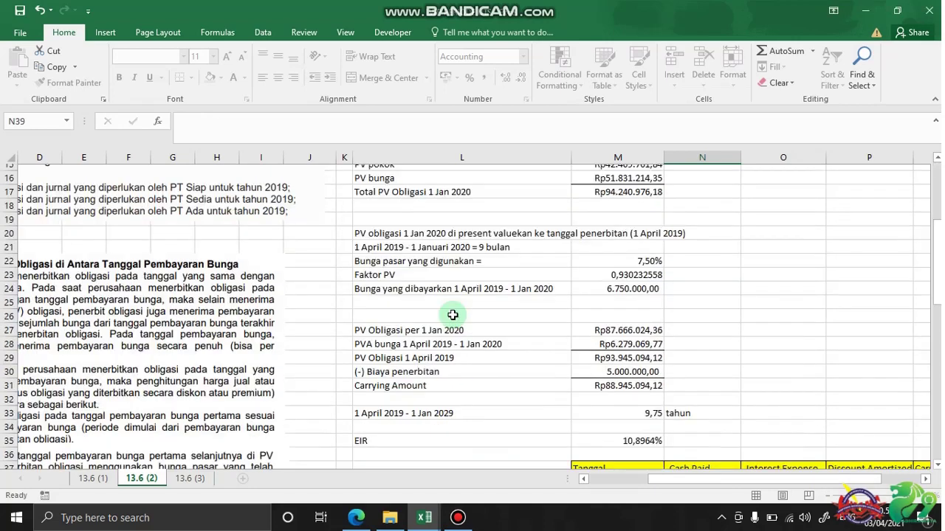
scroll(812, 333, down, 3)
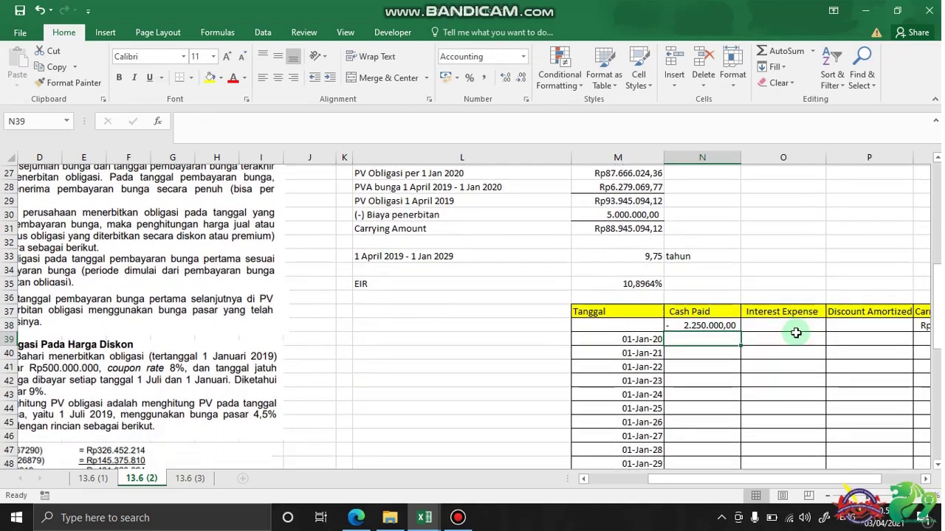
click(713, 325)
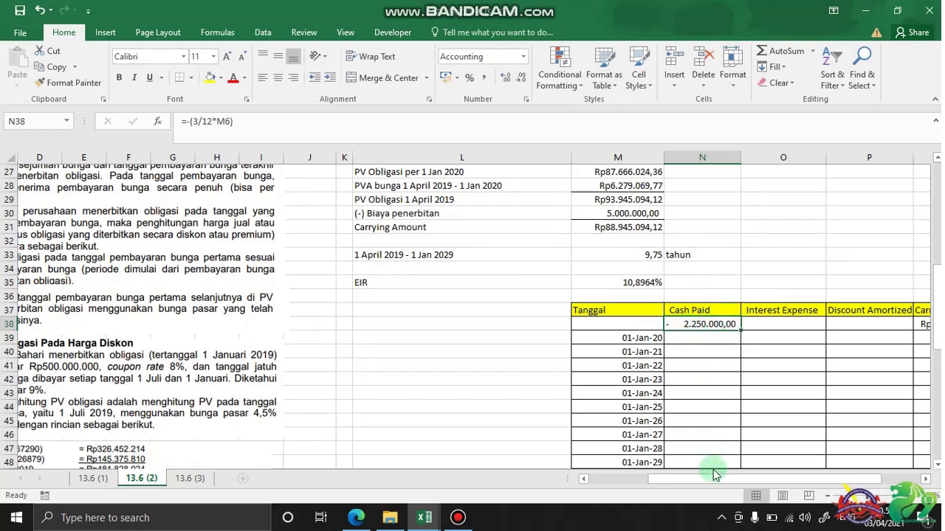
scroll(762, 469, right, 2)
click(842, 324)
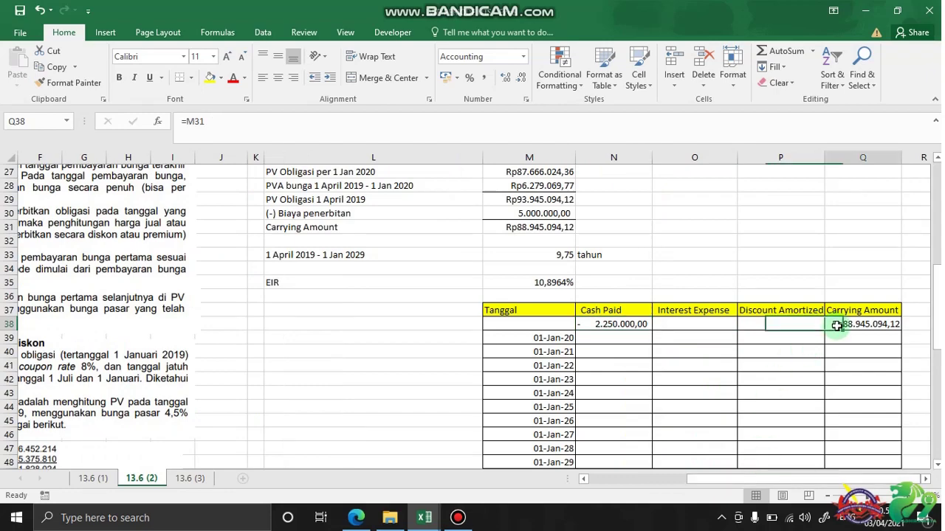
scroll(636, 363, up, 1)
Enter the 01-Jan-20 Cash Paid in N39 as an absolute reference to the periodic interest, =$M$6
click(636, 363)
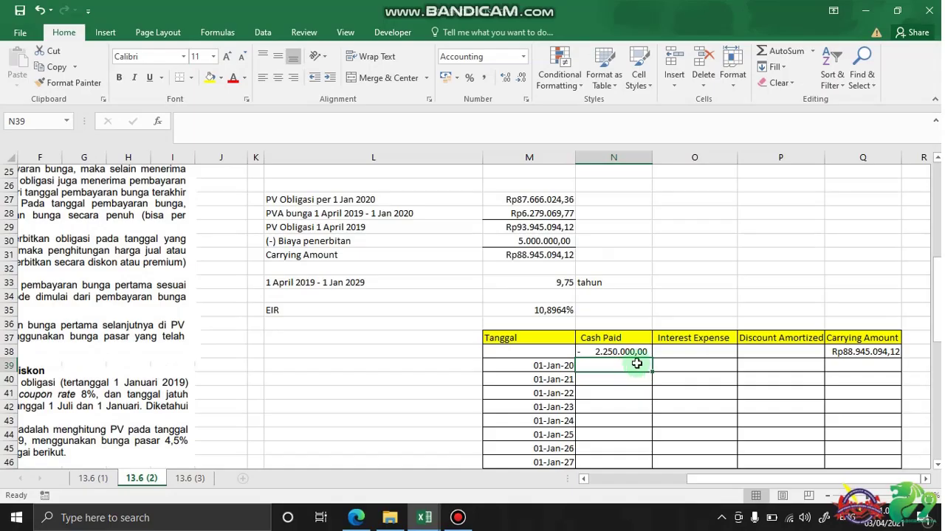
text(=)
scroll(638, 363, up, 7)
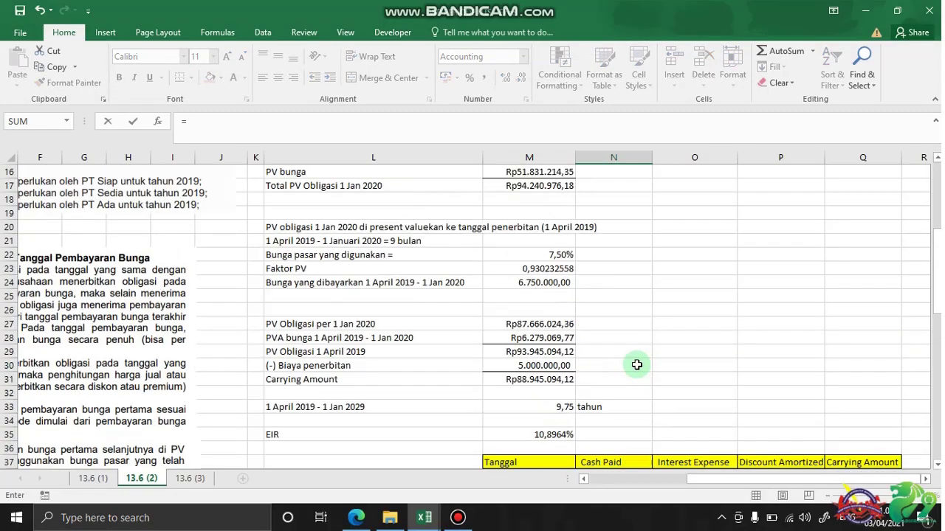
scroll(576, 290, up, 1)
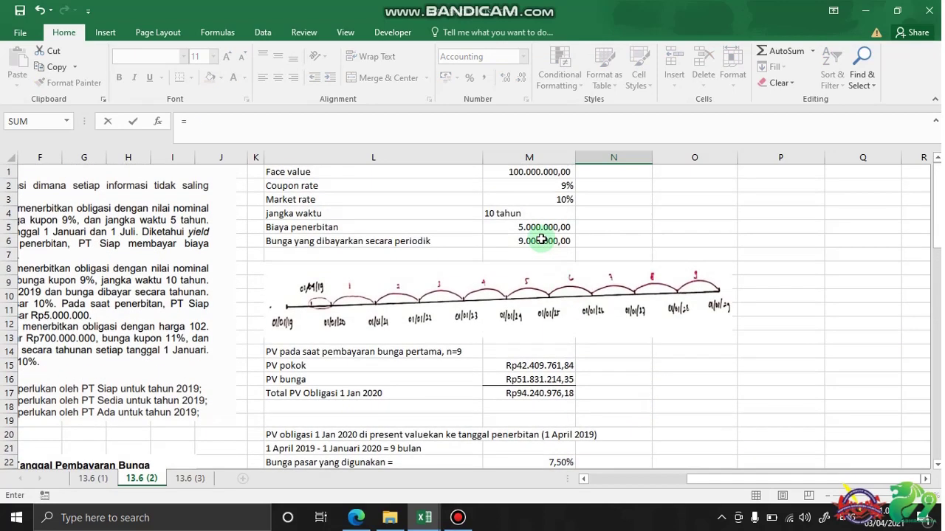
click(542, 240)
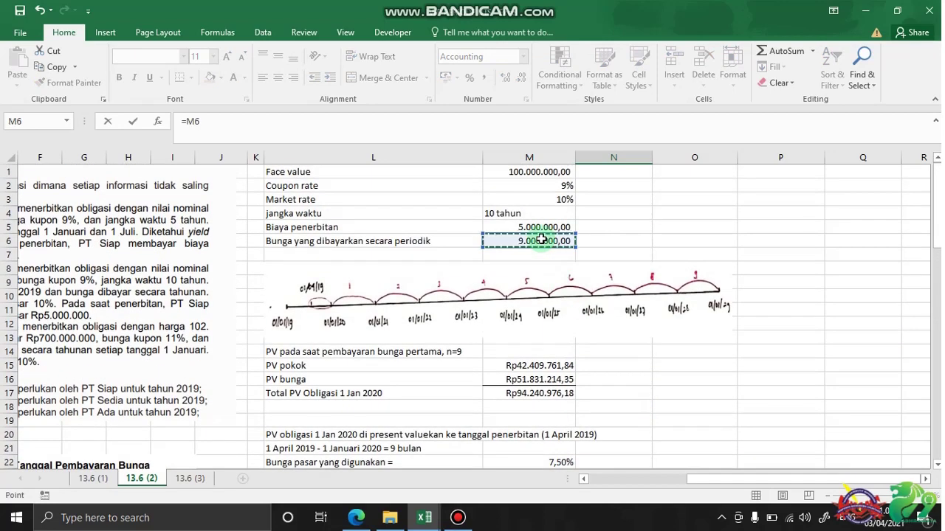
key(F4)
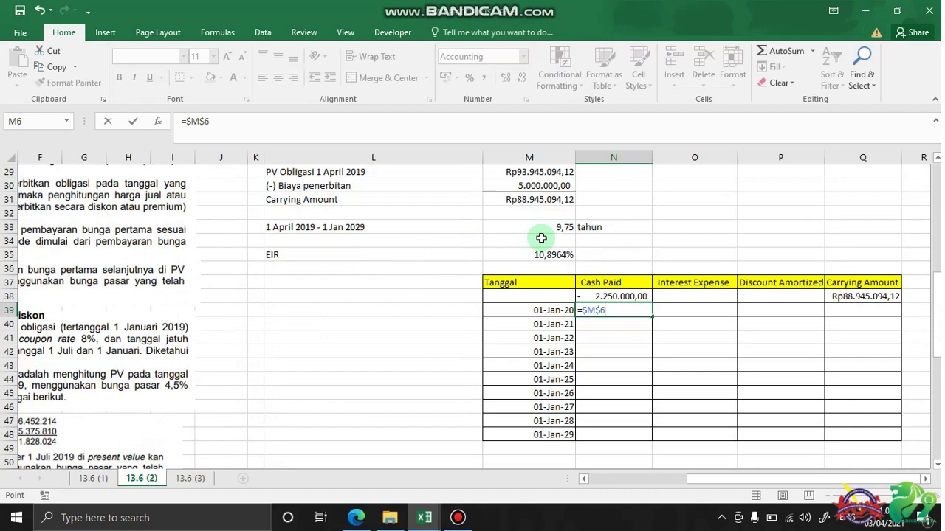
key(Return)
Compare the Cash Paid entries in N38 and N39 with the nine months of interest calculated in M24
click(627, 316)
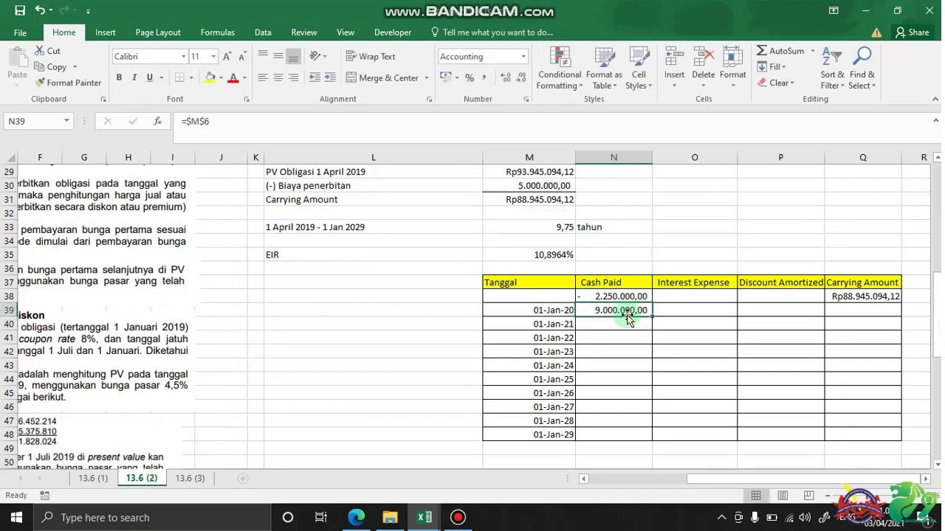
scroll(627, 316, up, 1)
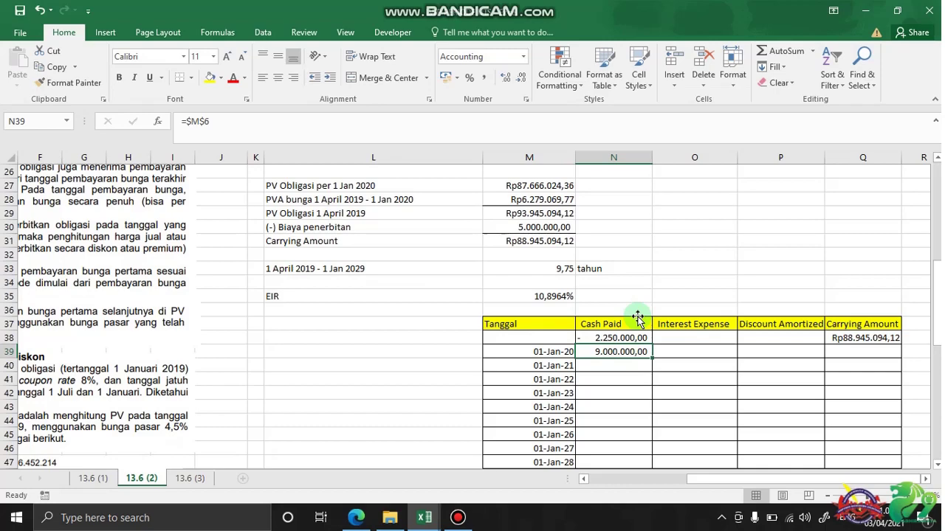
scroll(633, 322, up, 4)
click(553, 313)
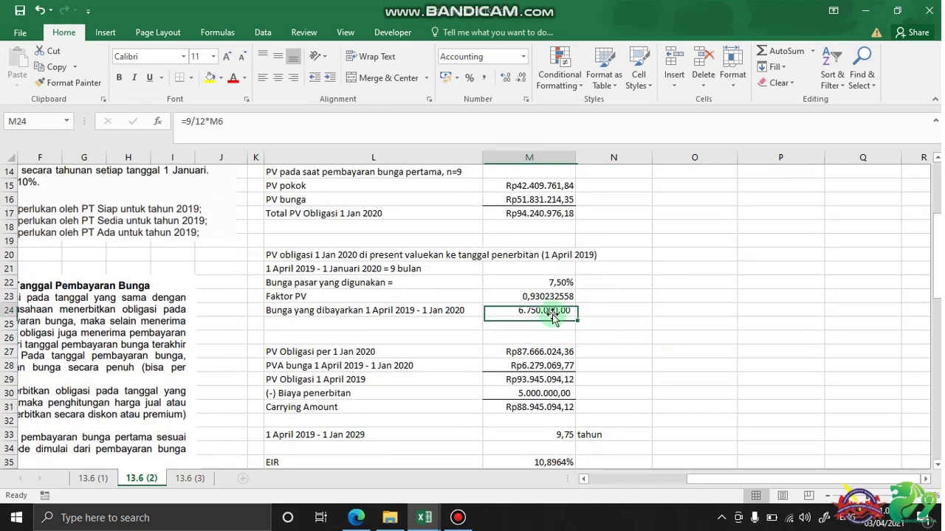
scroll(717, 311, down, 4)
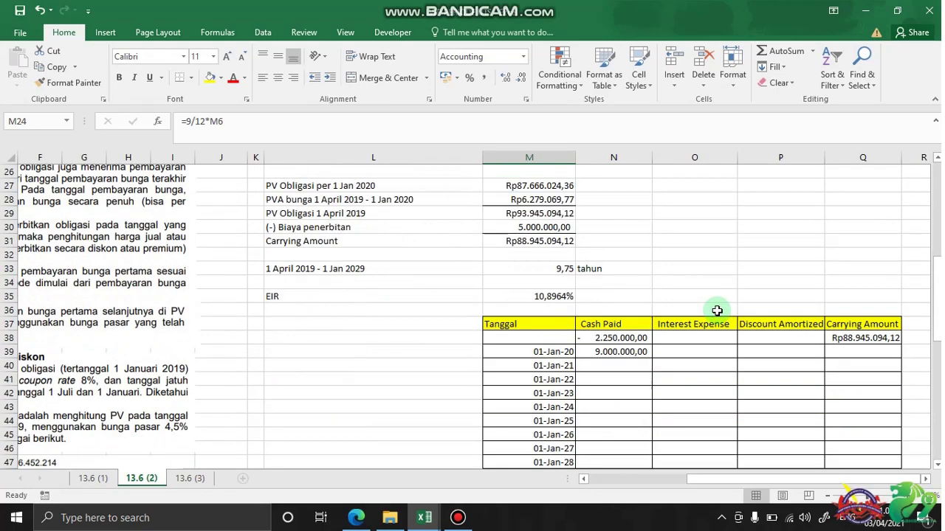
click(660, 362)
drag(624, 355, 627, 340)
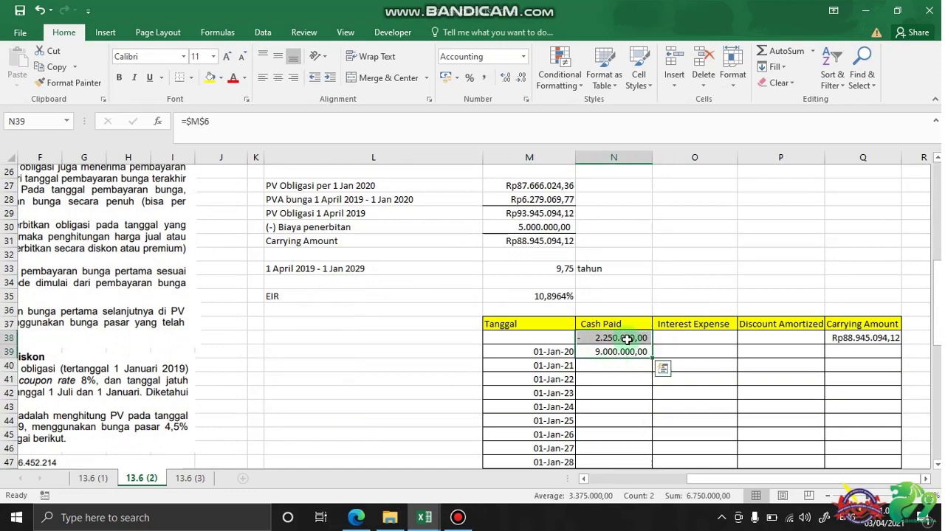
scroll(624, 336, up, 3)
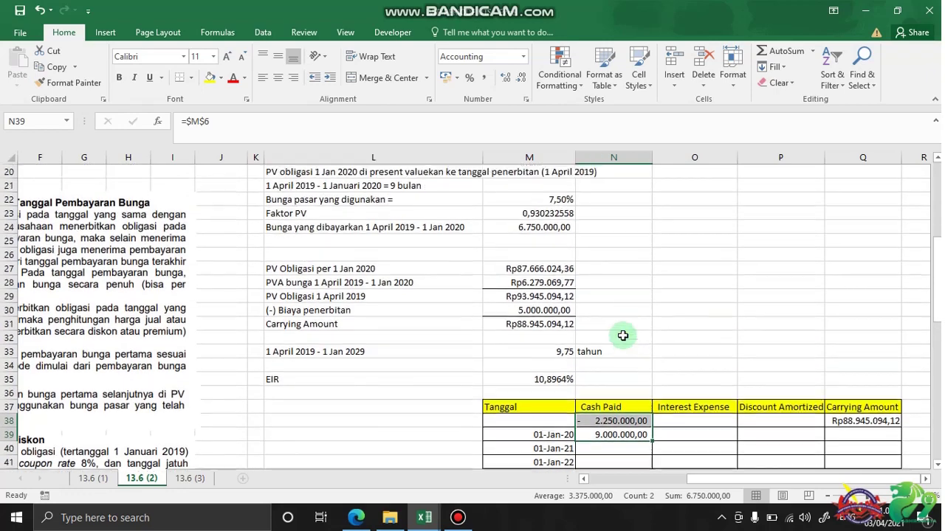
scroll(653, 285, down, 2)
scroll(652, 284, down, 1)
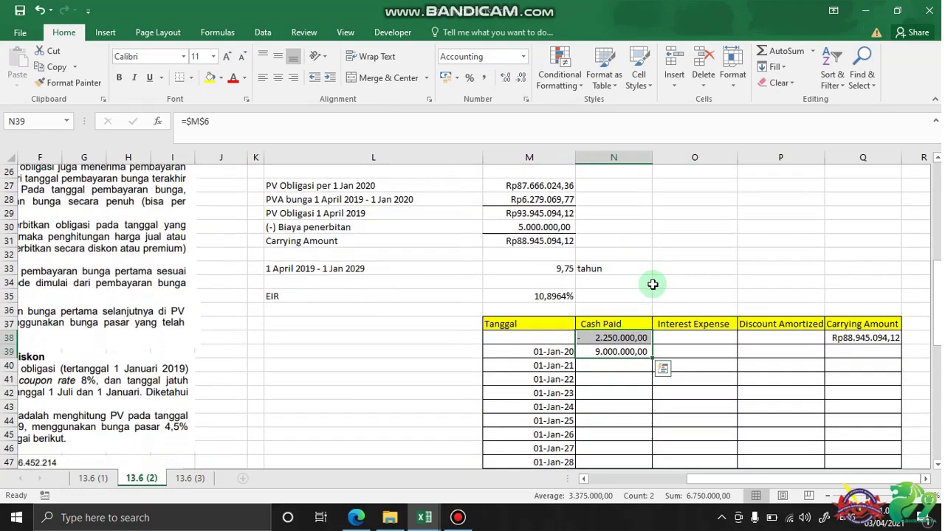
Calculate the 01-Jan-20 Interest Expense for nine months in O39 with the formula =M35*Q38*9/12
click(696, 354)
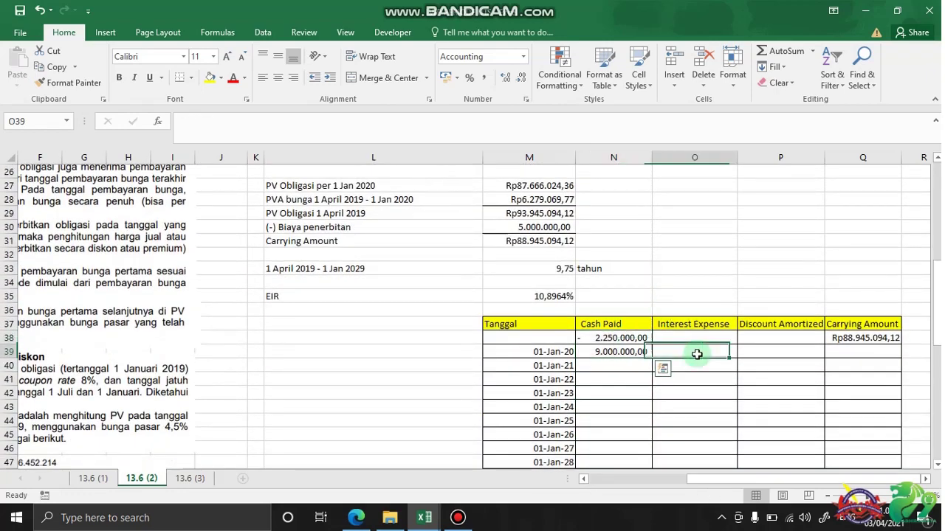
text(=)
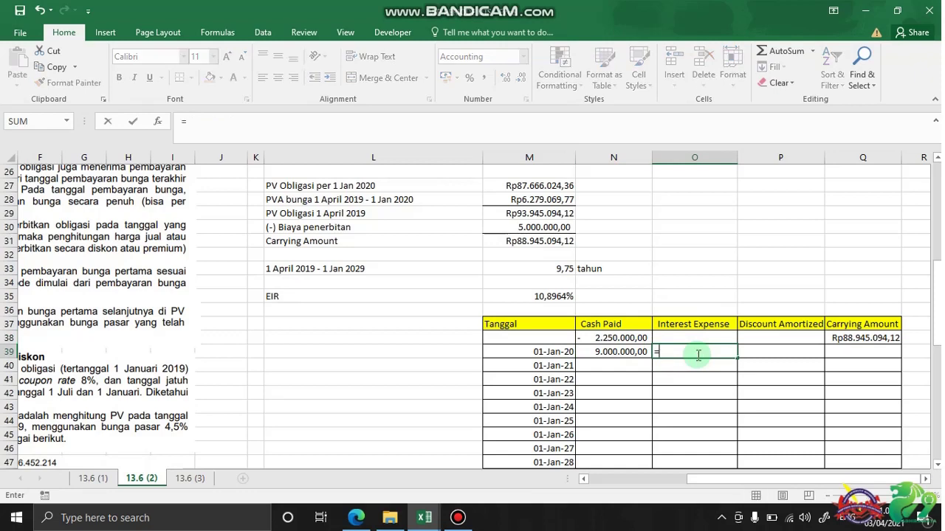
click(562, 296)
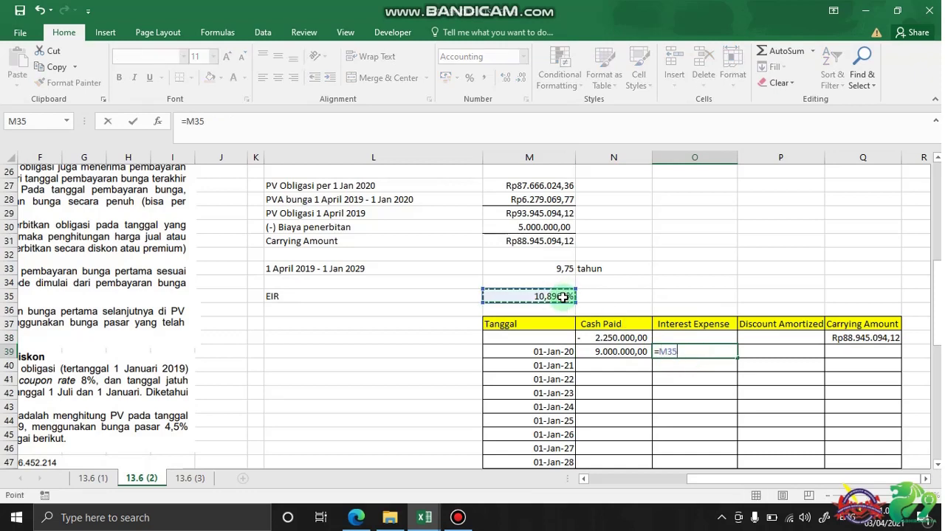
text(*)
click(885, 340)
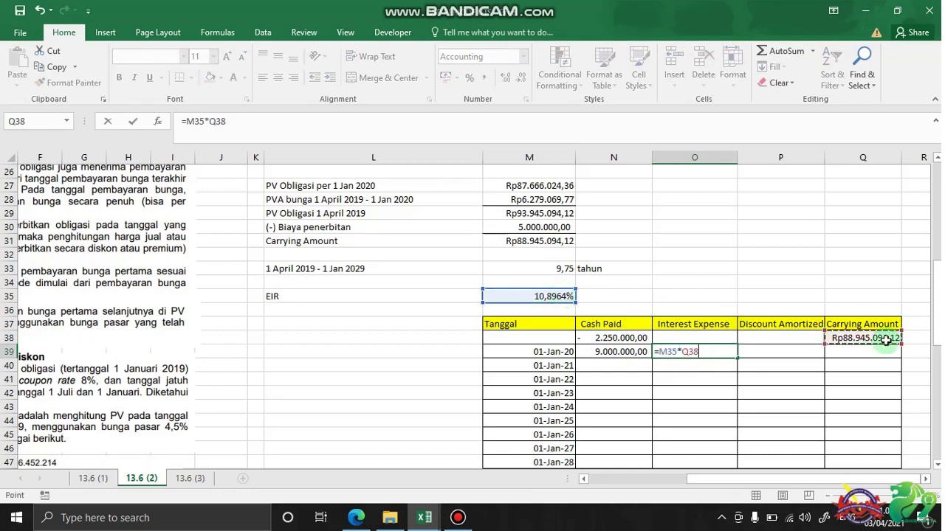
text(*)
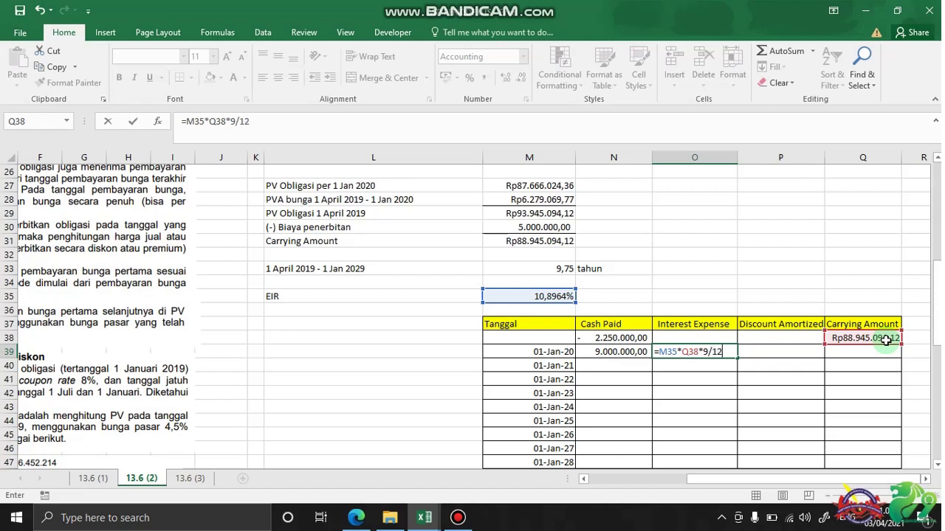
key(Return)
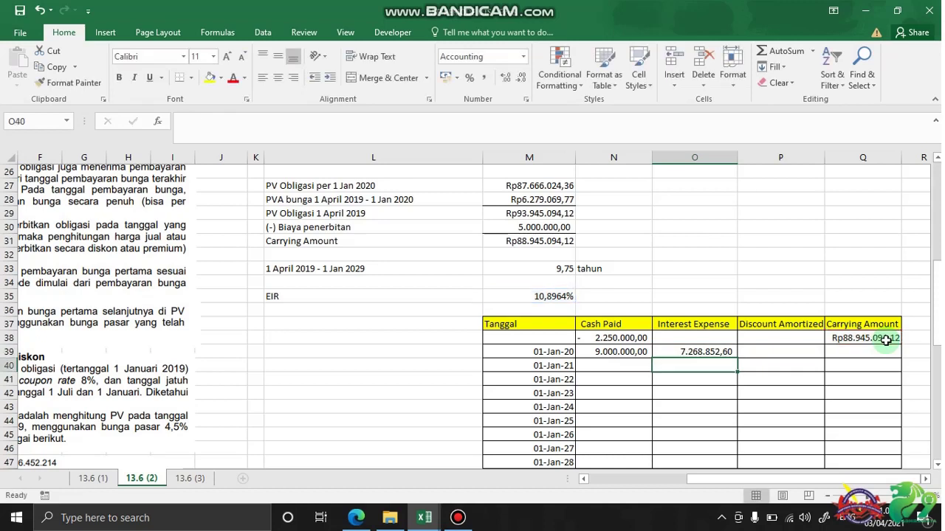
Compare the bonds' face value in M1 with the initial carrying amount in Q38
click(801, 352)
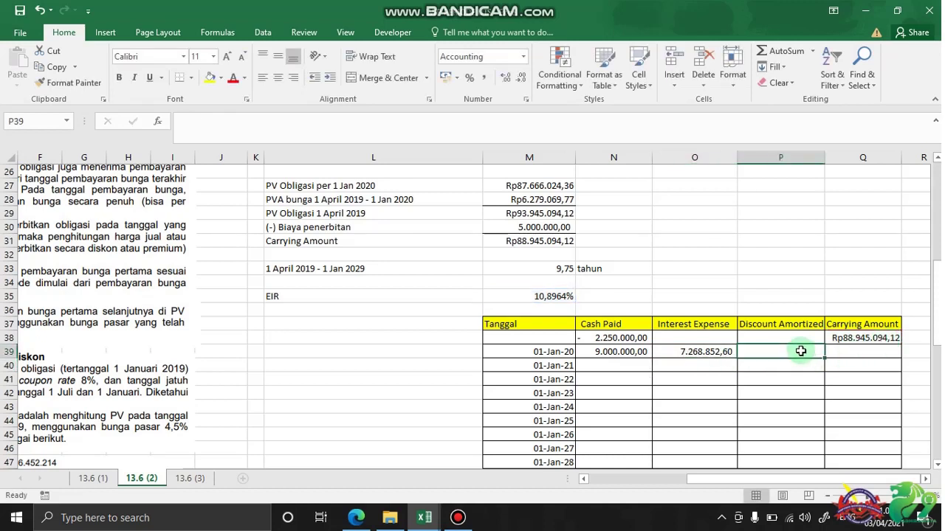
scroll(713, 302, up, 1)
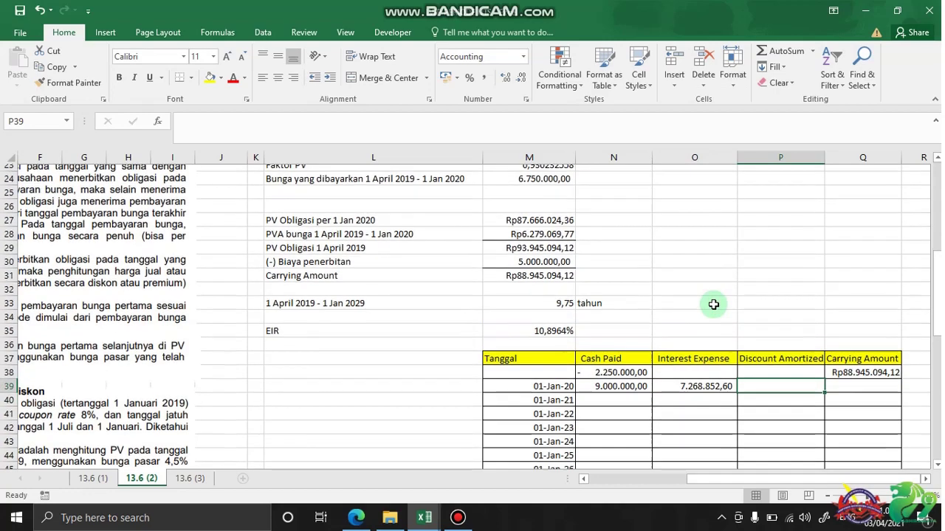
scroll(713, 305, up, 7)
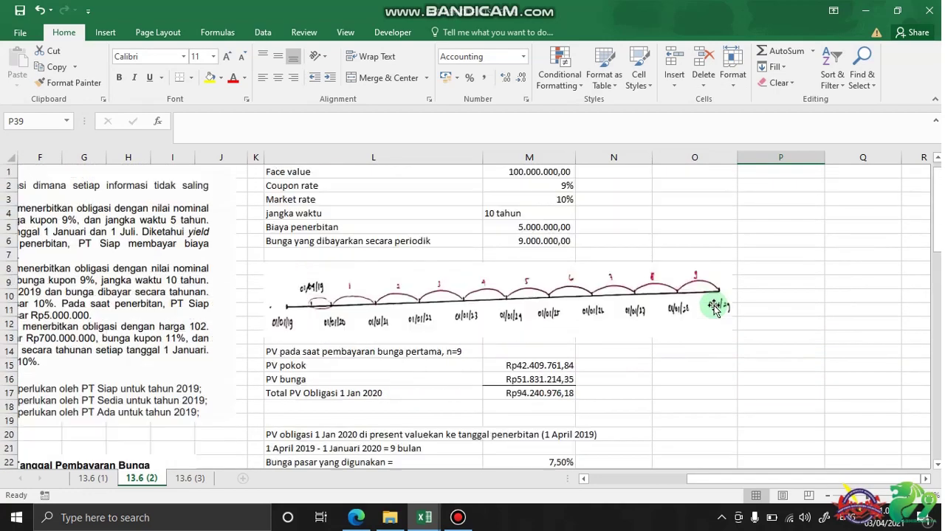
click(565, 171)
scroll(832, 328, down, 8)
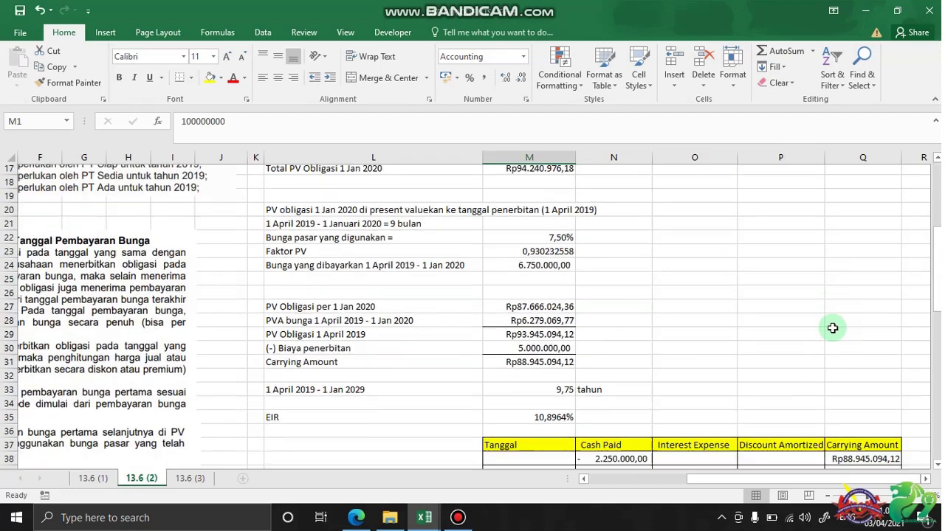
click(860, 352)
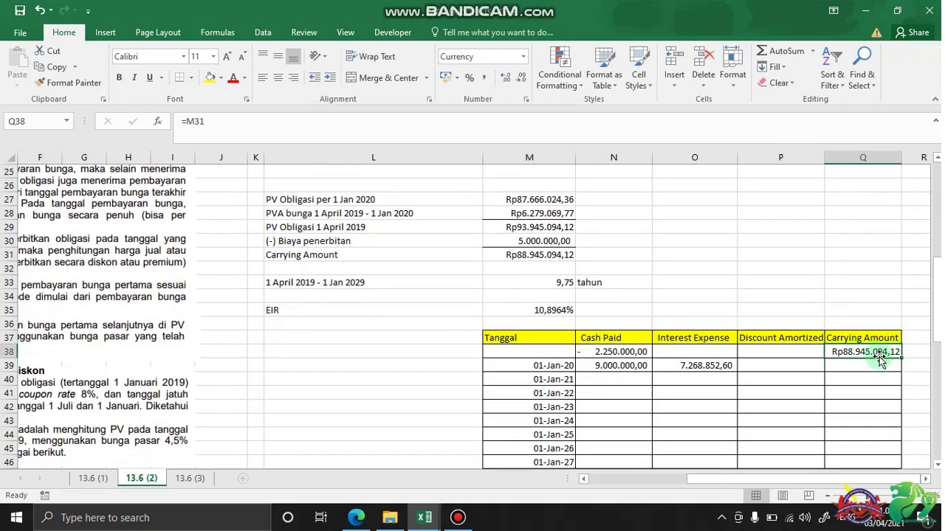
Calculate the 01-Jan-20 Discount Amortized in P39 with the formula =O39-(N39+N38)
click(815, 367)
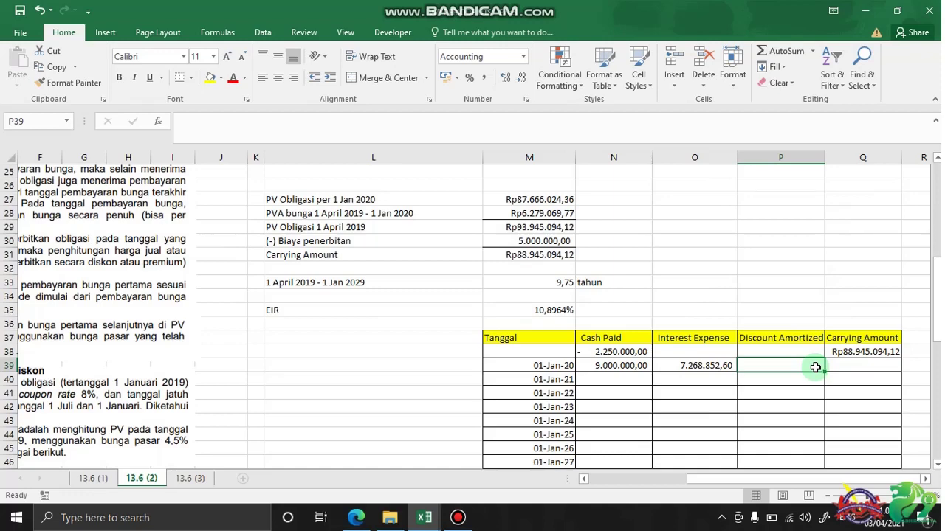
text(=)
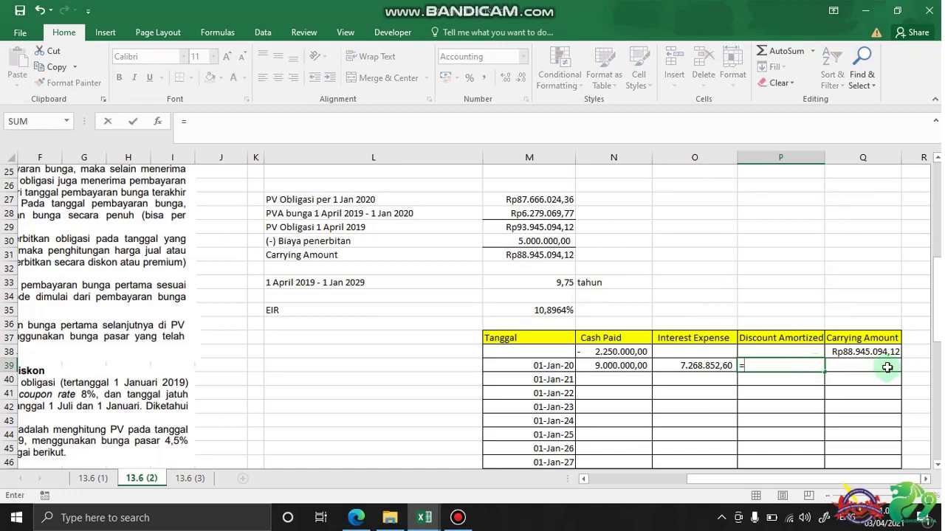
click(716, 367)
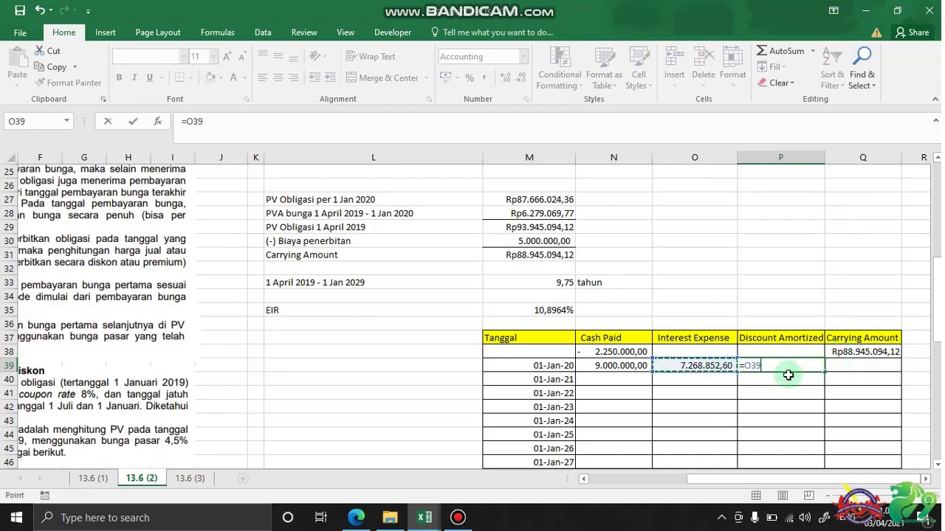
text(-()
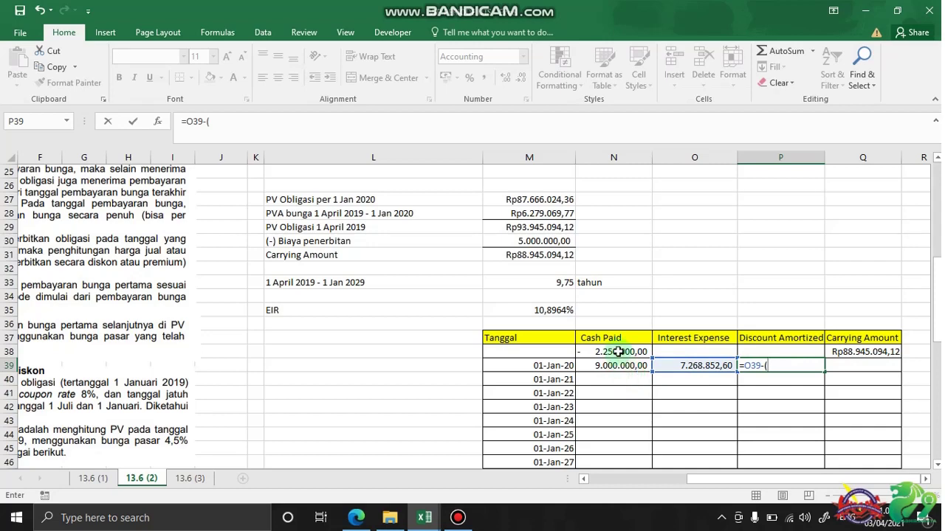
scroll(617, 353, up, 4)
scroll(617, 346, down, 3)
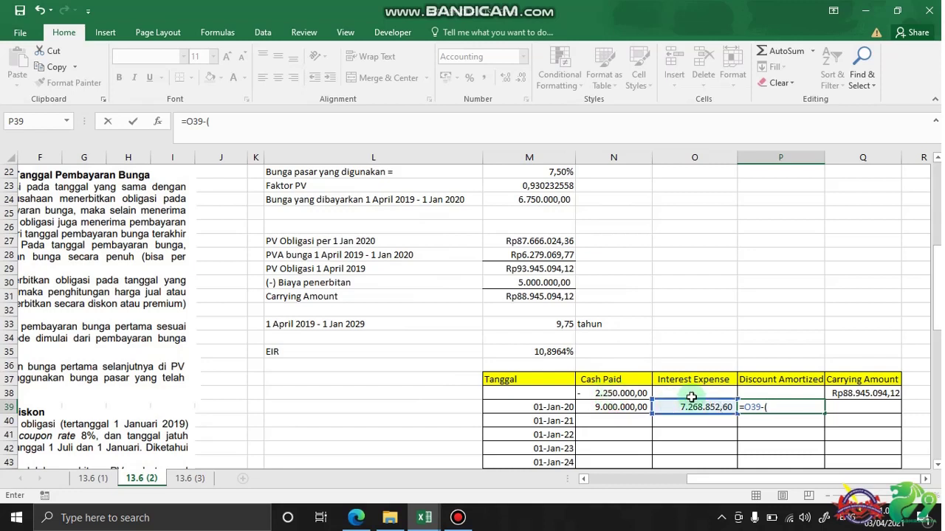
click(641, 408)
text(+)
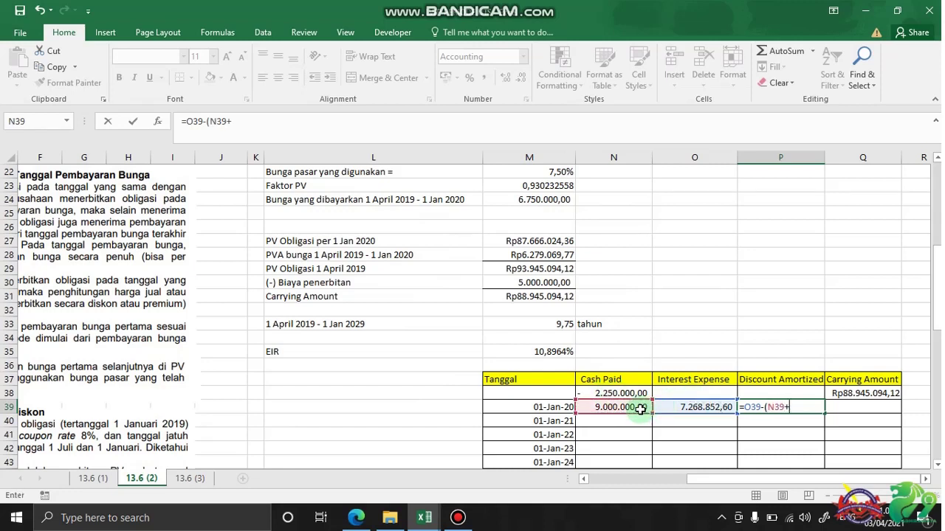
click(626, 392)
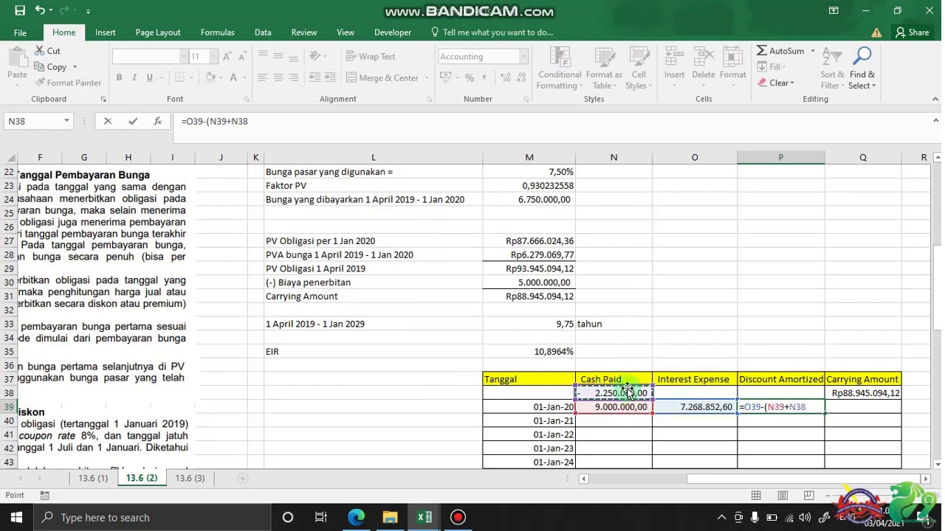
key(Return)
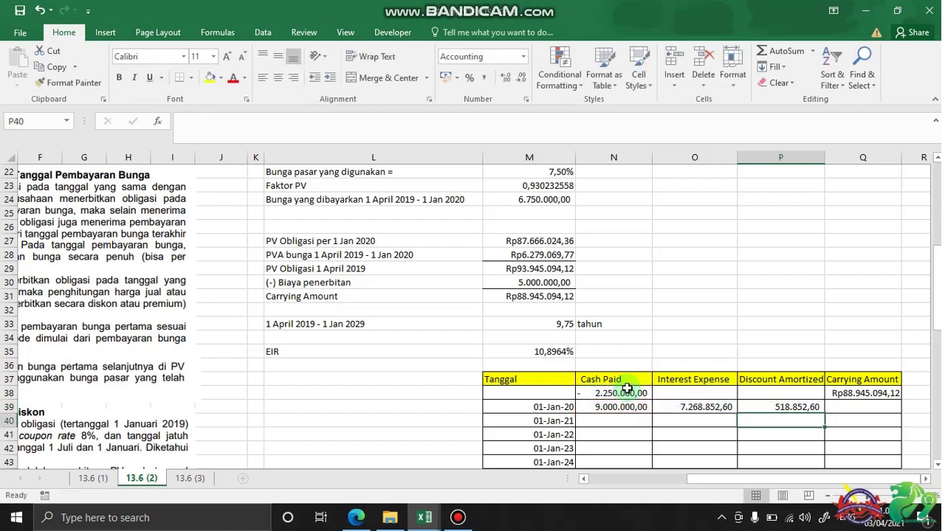
click(777, 406)
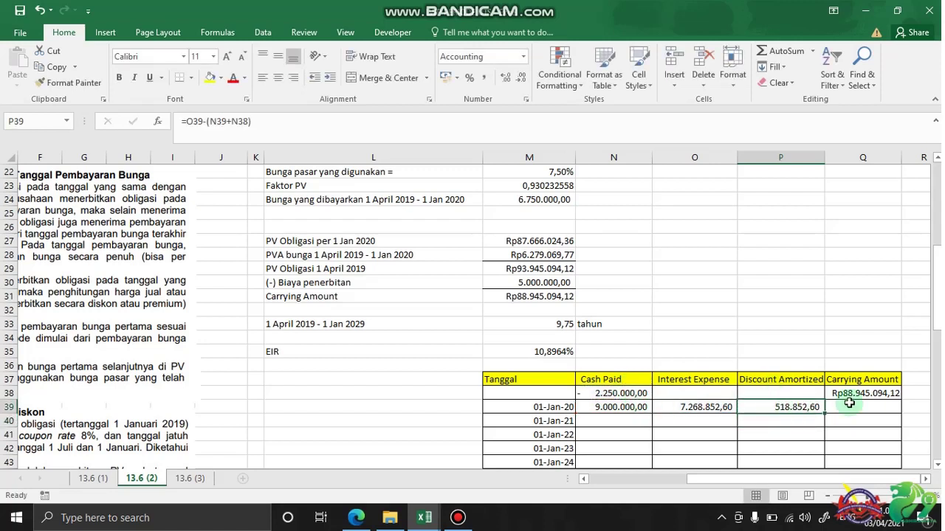
Calculate the 01-Jan-20 Carrying Amount in Q39 with the formula =Q38+P39
click(859, 405)
text(=)
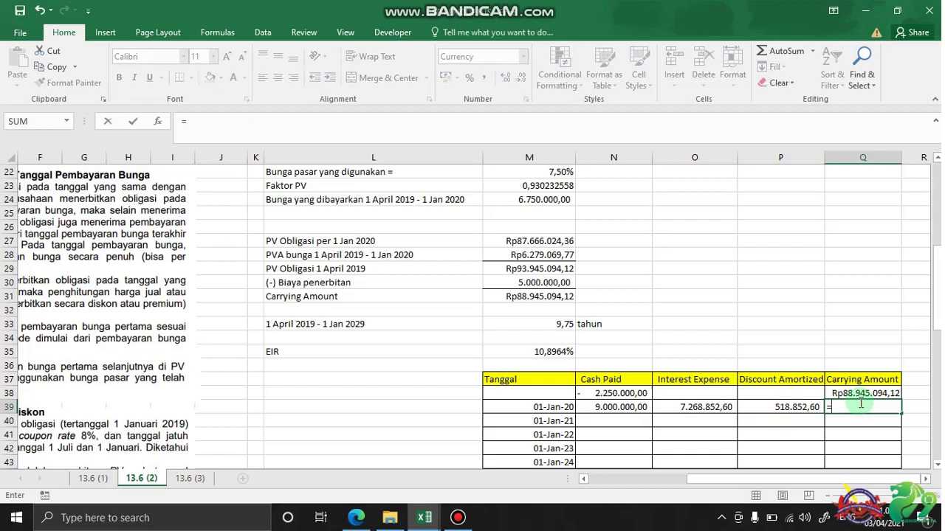
click(856, 394)
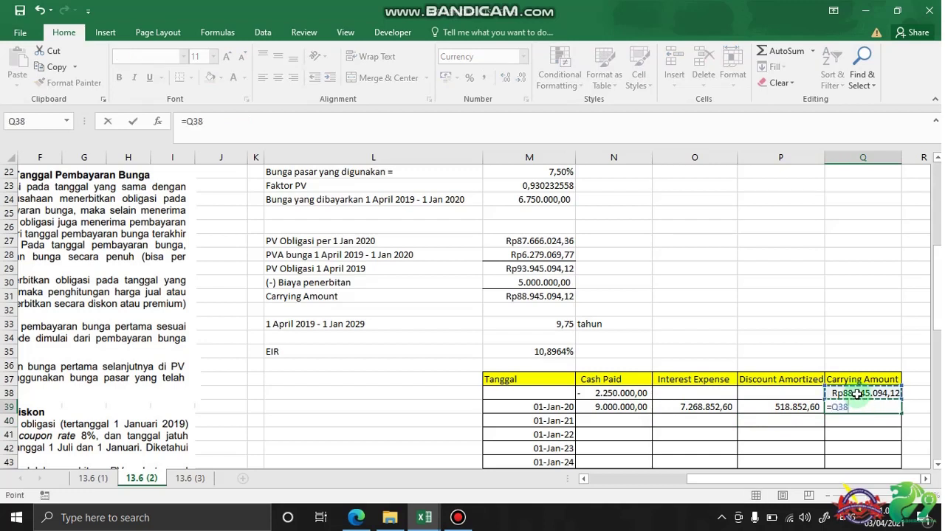
click(797, 410)
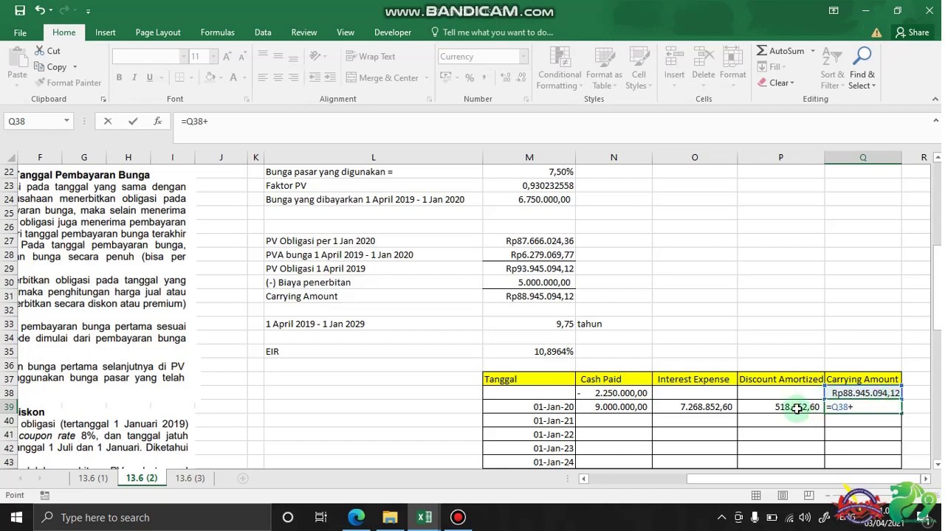
key(Return)
Fill the Cash Paid formula from N39 down through the 01-Jan-29 row
scroll(789, 403, down, 1)
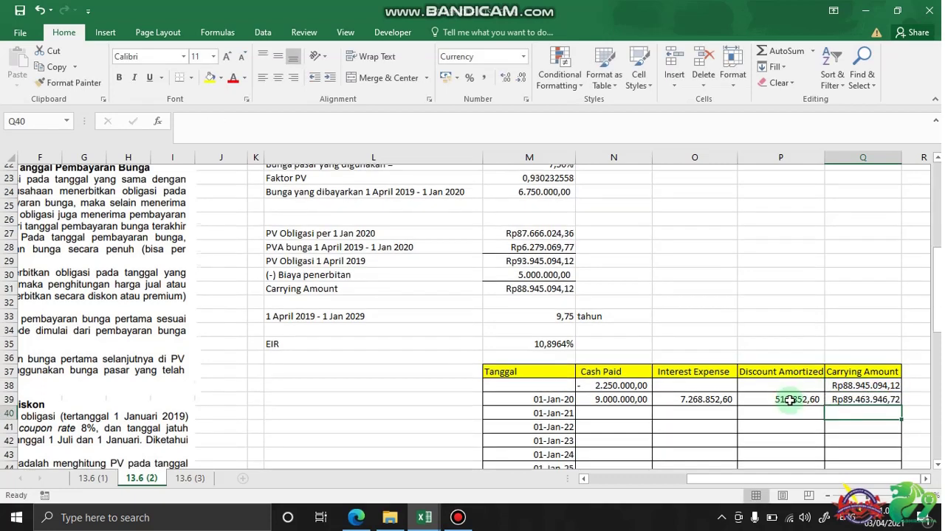
scroll(790, 400, down, 1)
click(633, 325)
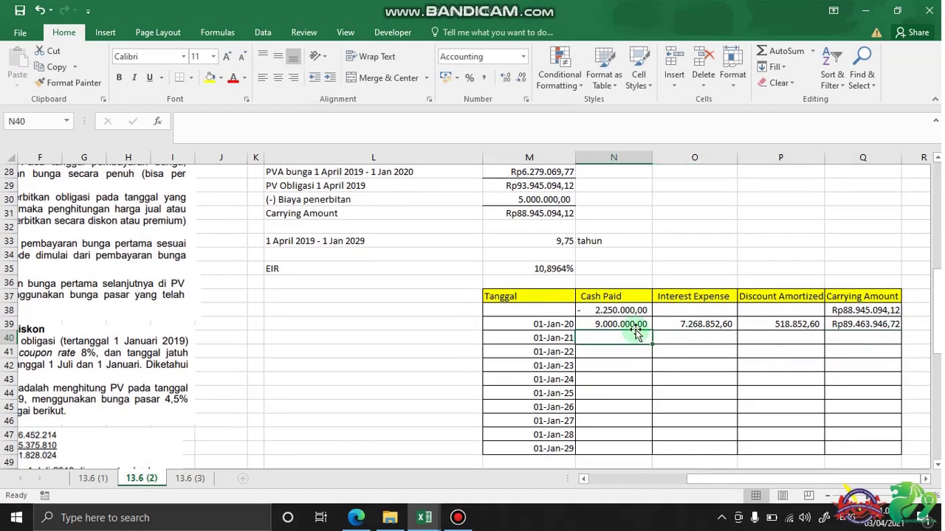
drag(653, 327, 639, 449)
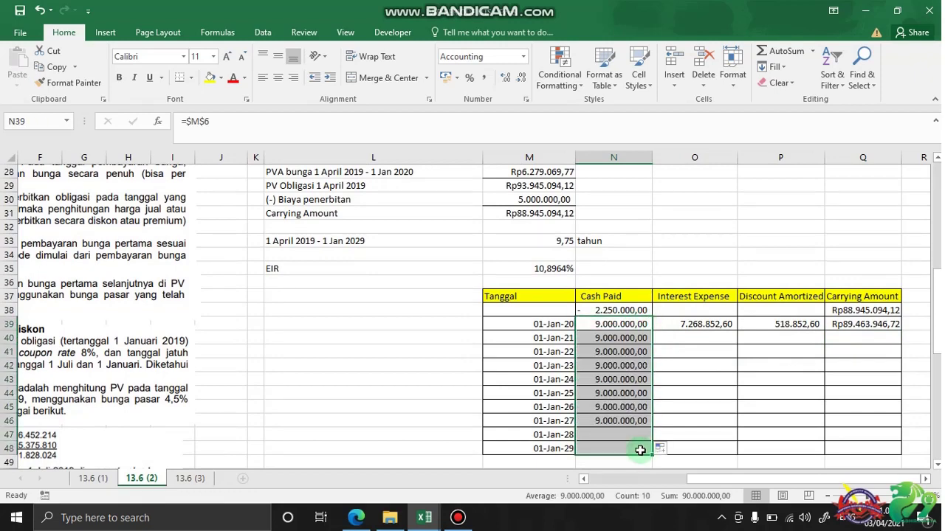
click(636, 340)
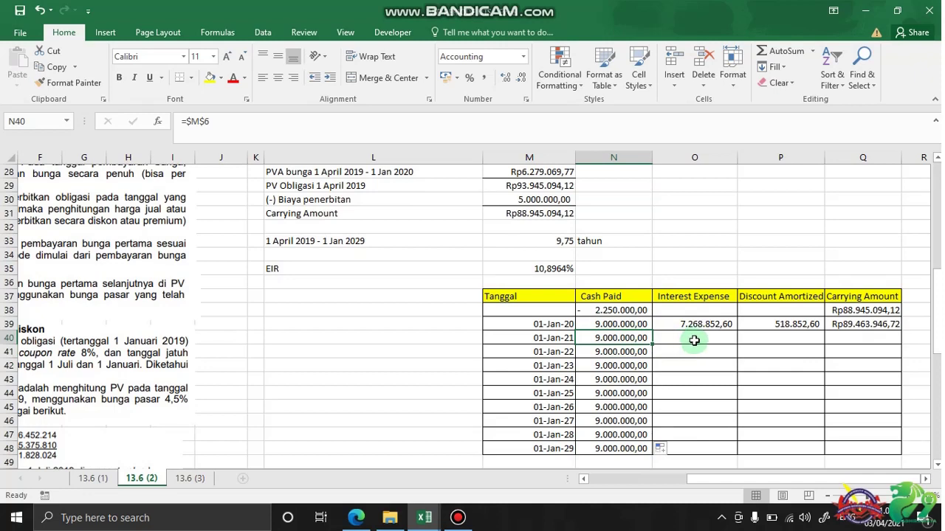
Calculate the 01-Jan-21 Interest Expense in O40 with the formula =$M$35*Q39, keeping the EIR reference absolute
click(693, 340)
text(=)
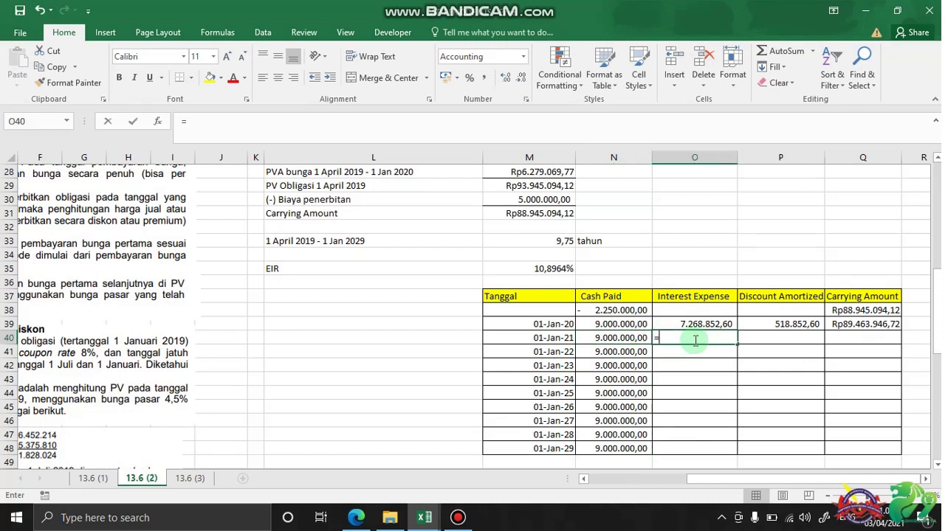
click(563, 266)
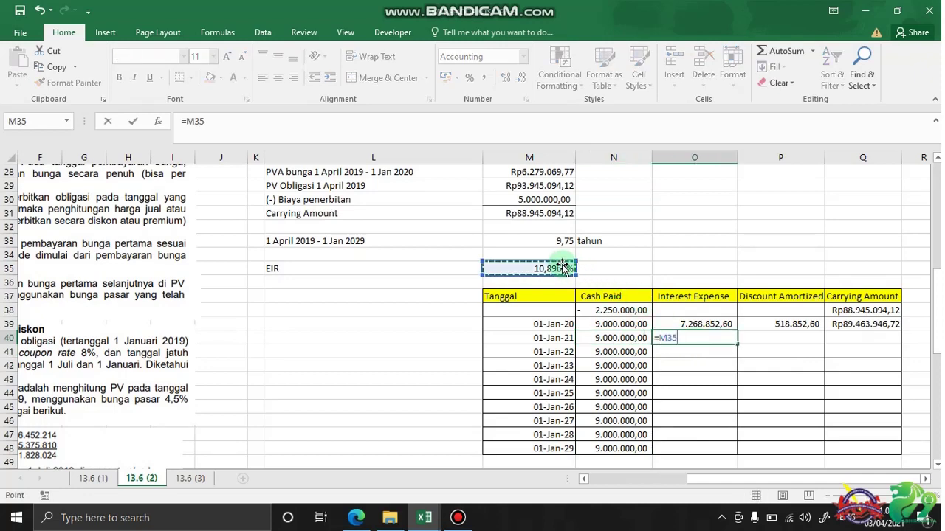
key(F4)
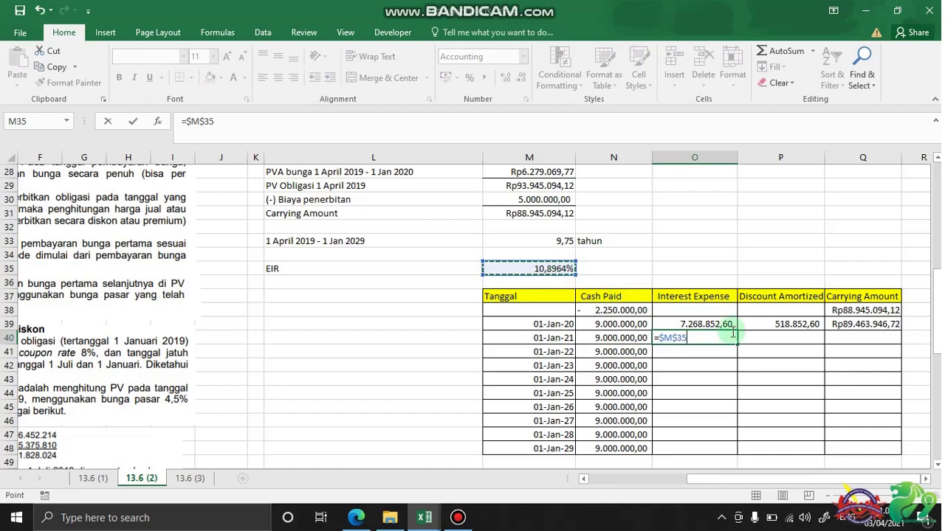
text(*)
click(841, 325)
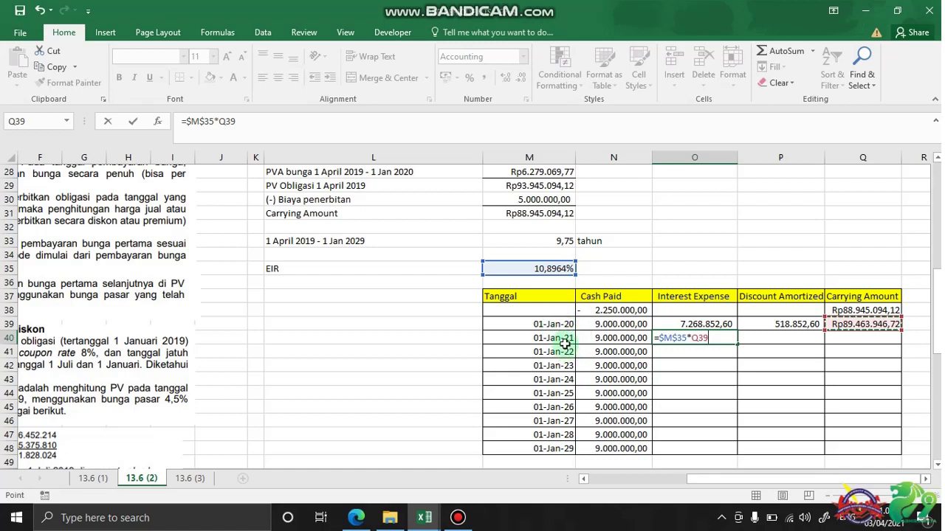
key(Return)
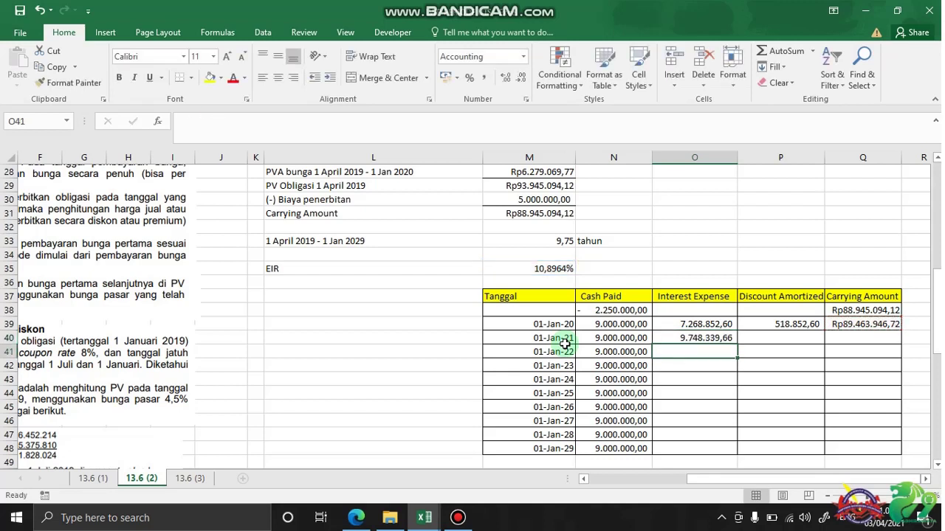
Calculate the 01-Jan-21 Discount Amortized in P40 with the formula =O40-N40
click(753, 334)
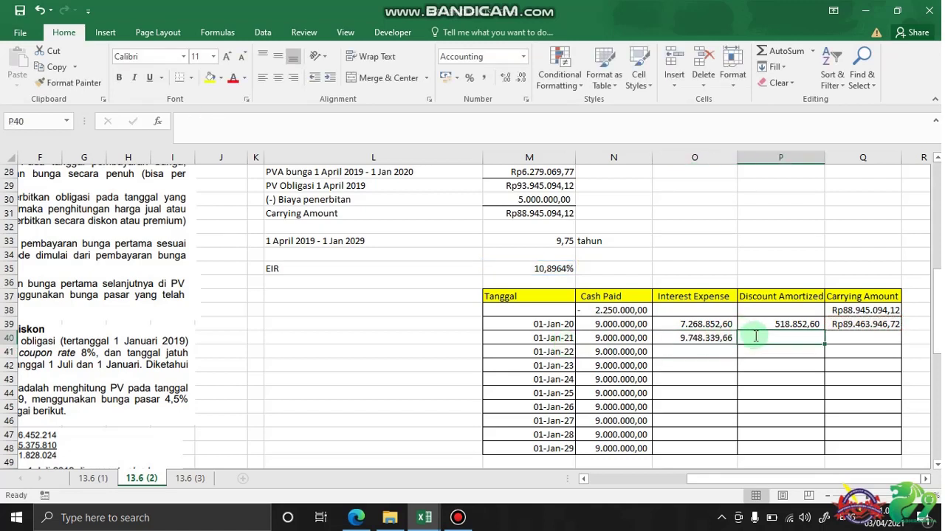
text(=)
click(696, 338)
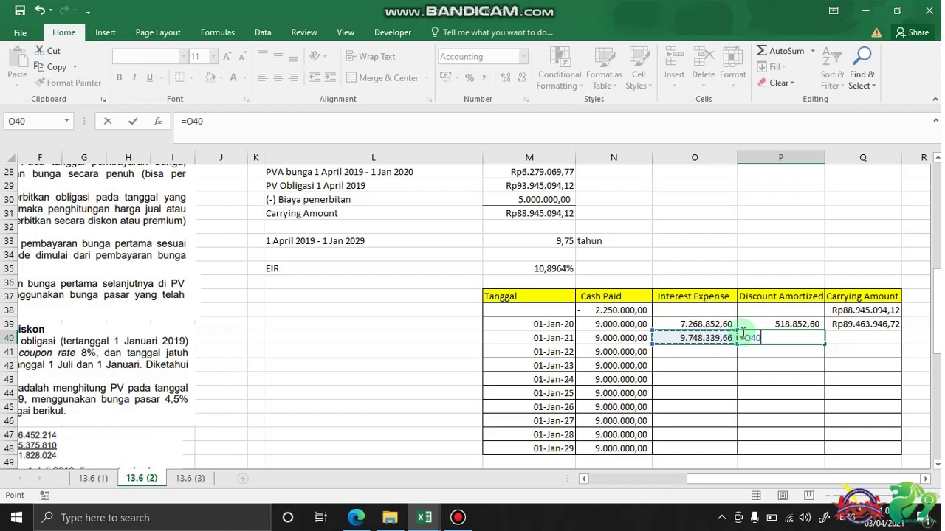
text(-)
click(636, 336)
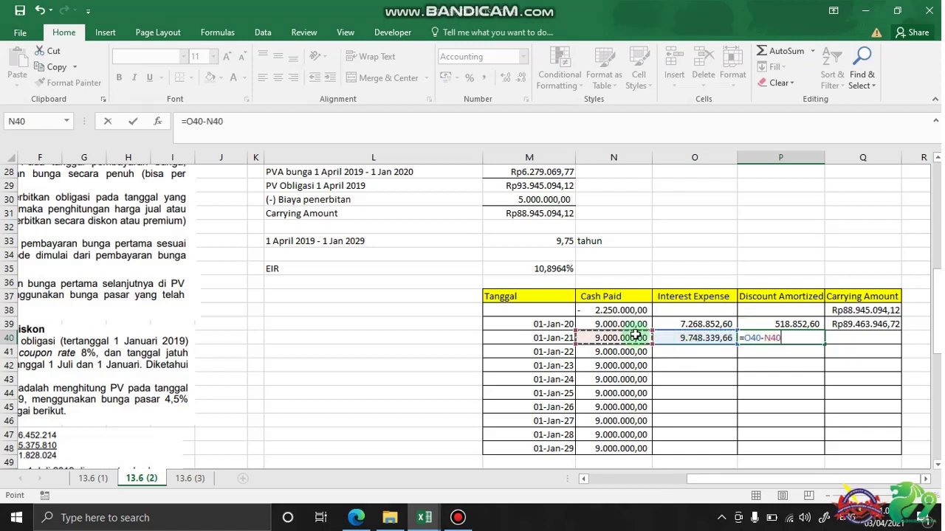
key(Return)
Calculate the 01-Jan-21 Carrying Amount in Q40 as =Q39+P40 and fill the formulas in O40:Q40 down to the 01-Jan-29 row
click(837, 342)
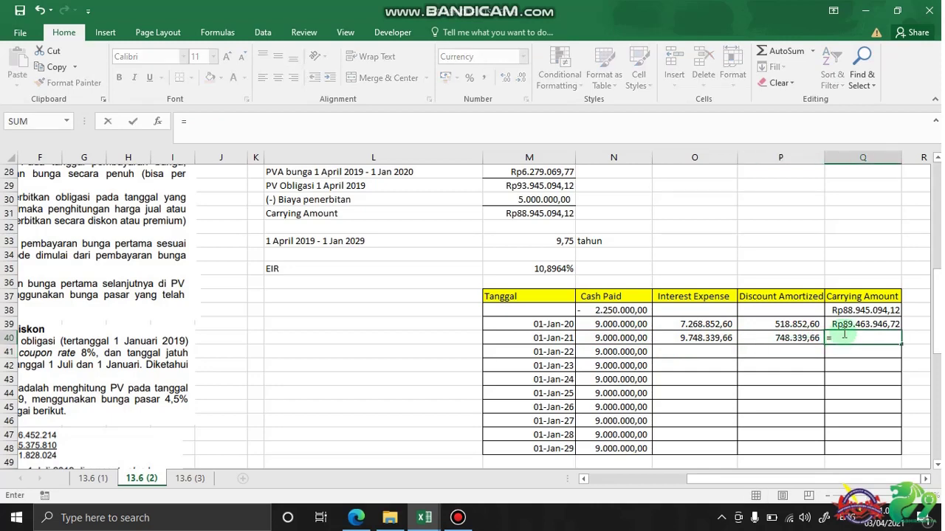
text(=)
click(842, 326)
text(+)
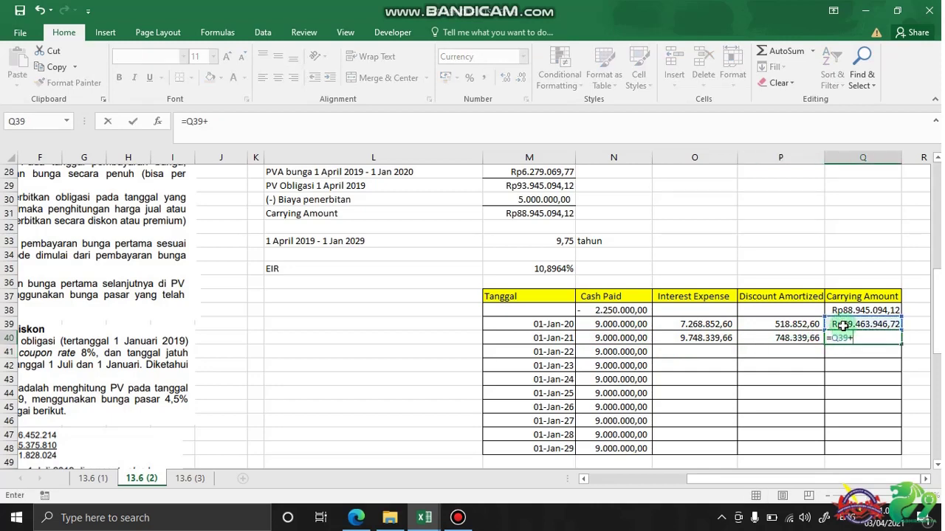
click(814, 340)
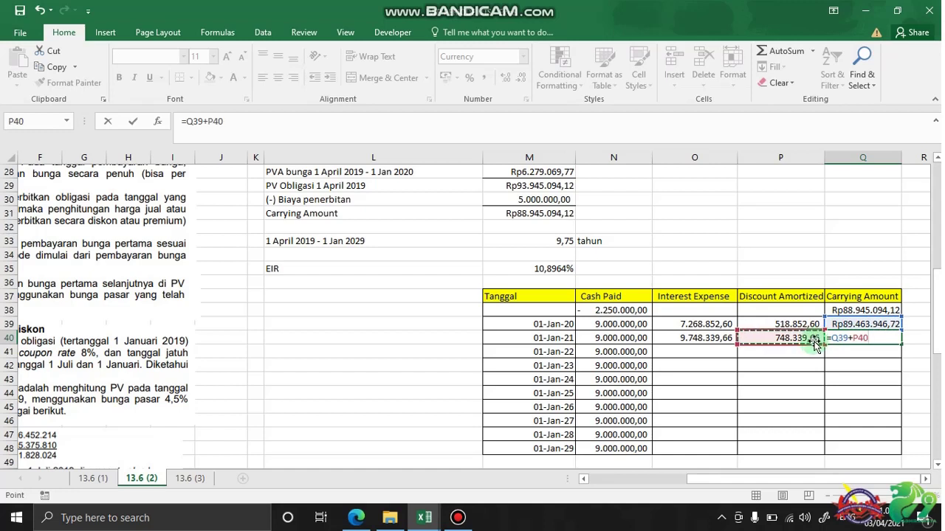
key(Return)
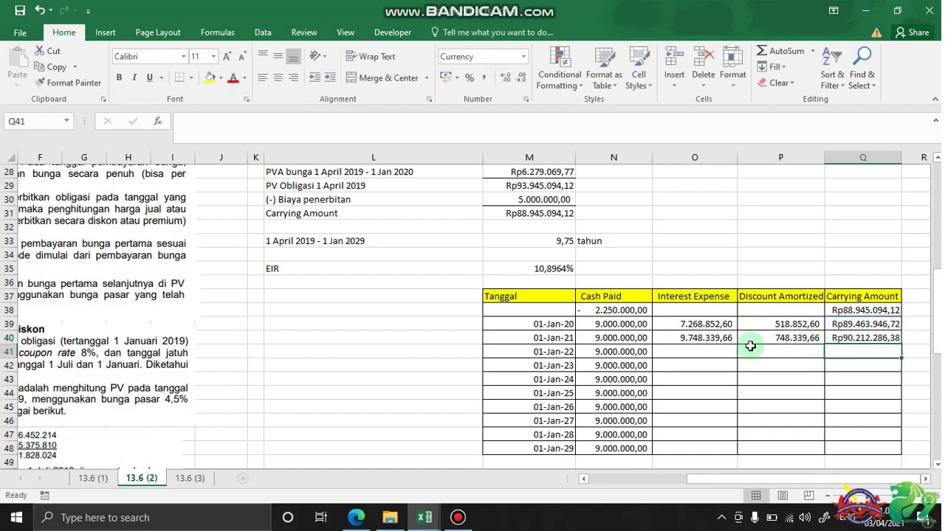
drag(714, 338, 890, 447)
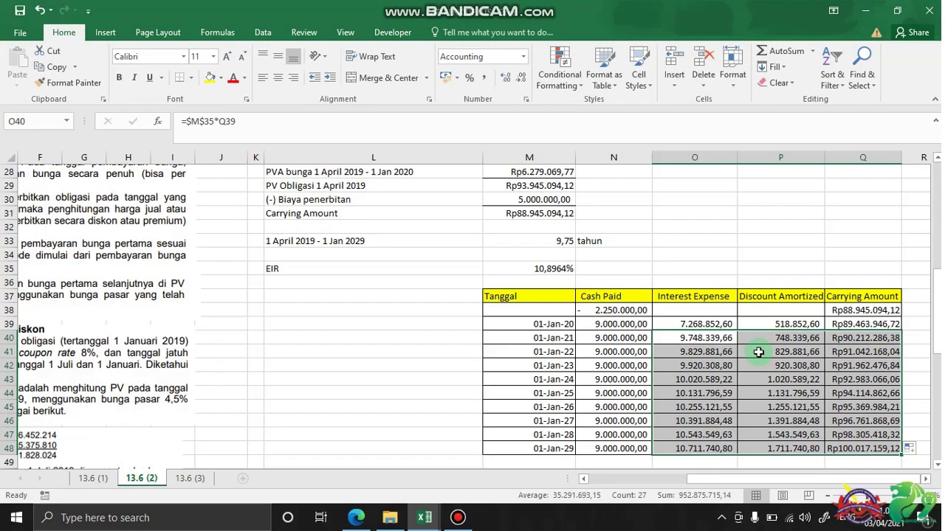
Enter the accounts of the 01-Apr-19 journal entry, with Cash in K51 and Bonds payable in L52
scroll(502, 406, left, 3)
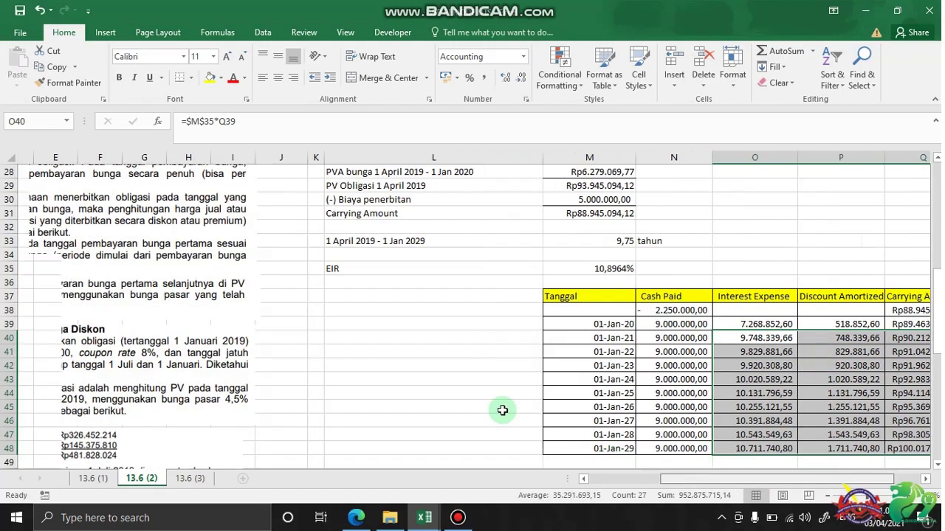
scroll(426, 333, up, 8)
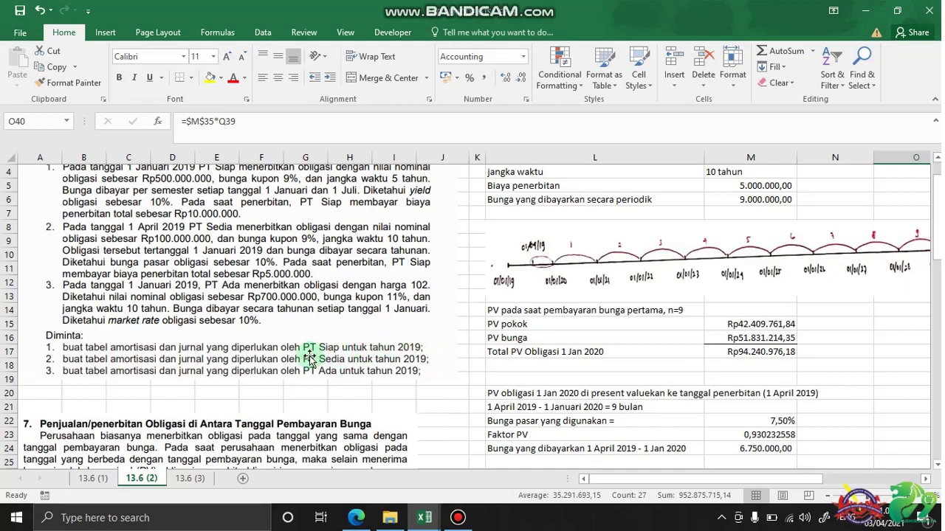
scroll(870, 310, down, 1)
scroll(871, 310, down, 11)
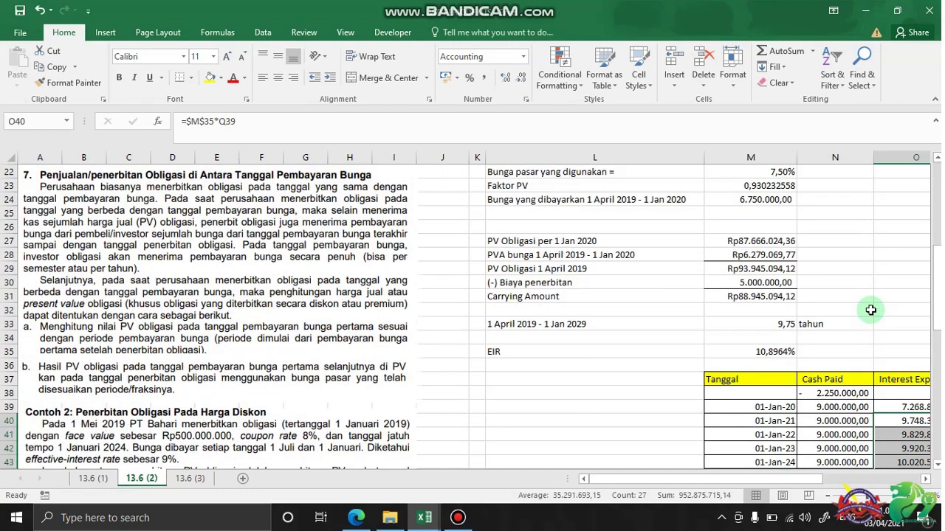
drag(787, 478, 883, 479)
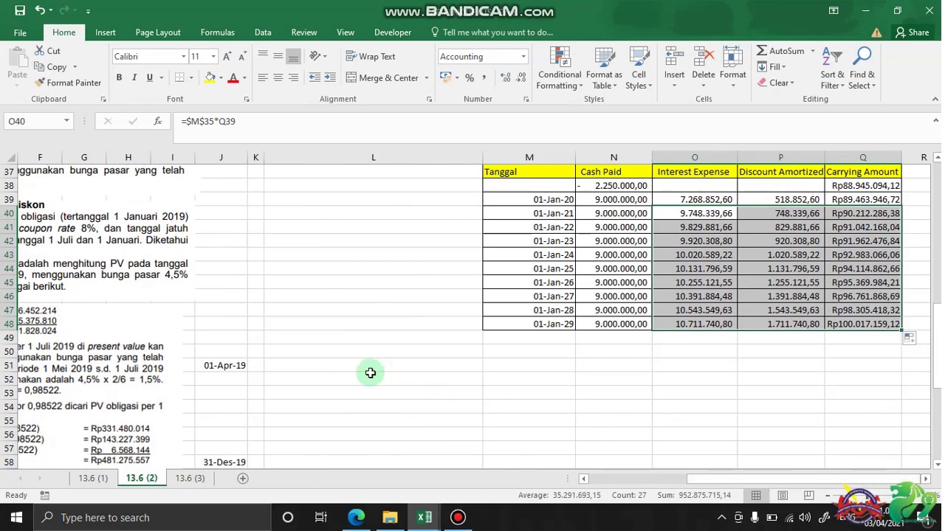
click(251, 364)
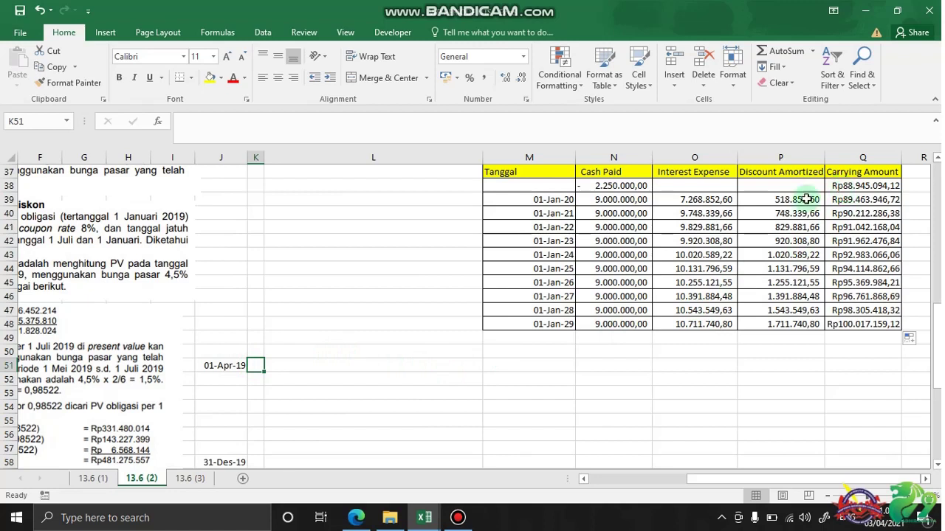
text(Cash)
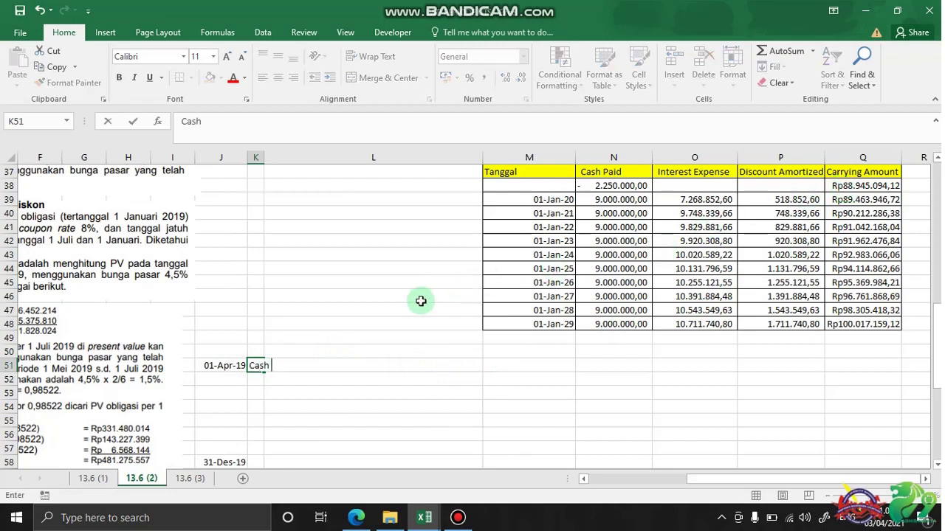
key(Return)
key(Right)
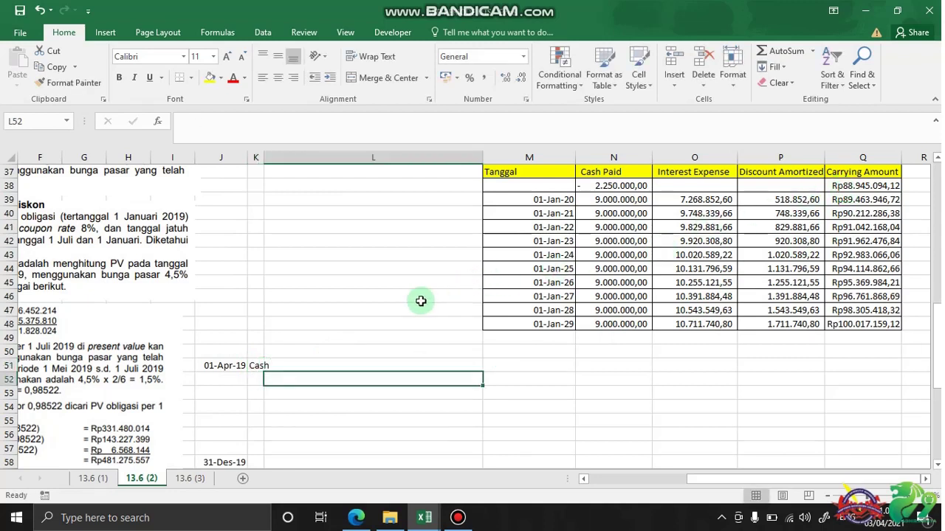
text(Bonds payable)
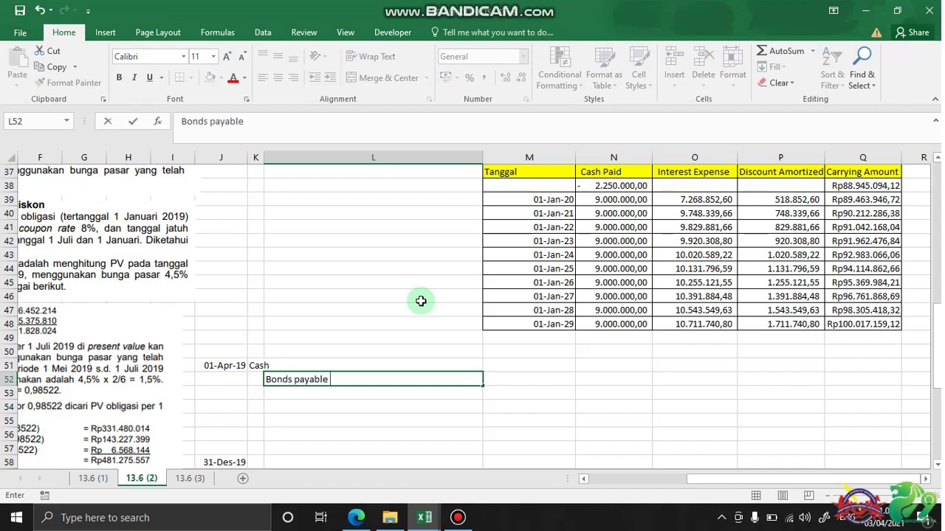
Link the Cash debit amount in M51 to the 1 April 2019 bond present value with =M29
key(Right)
key(Up)
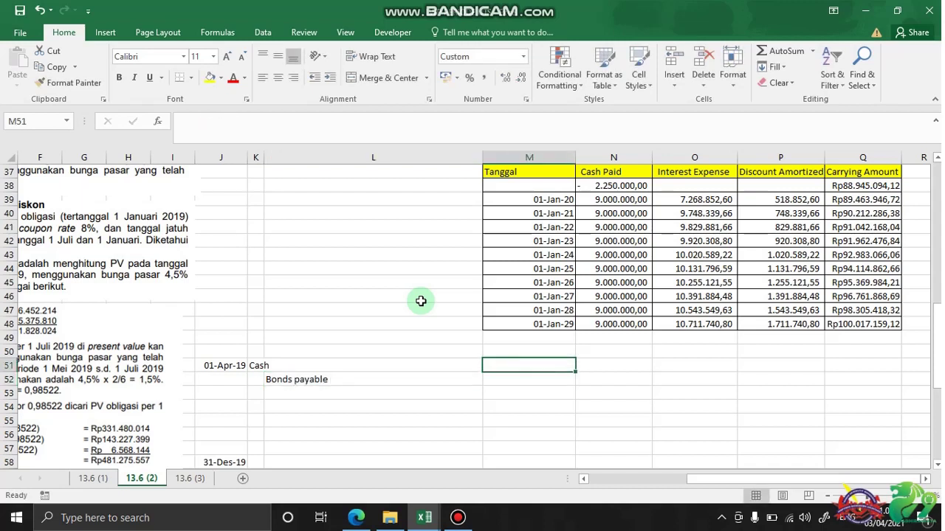
text(=)
scroll(421, 299, up, 4)
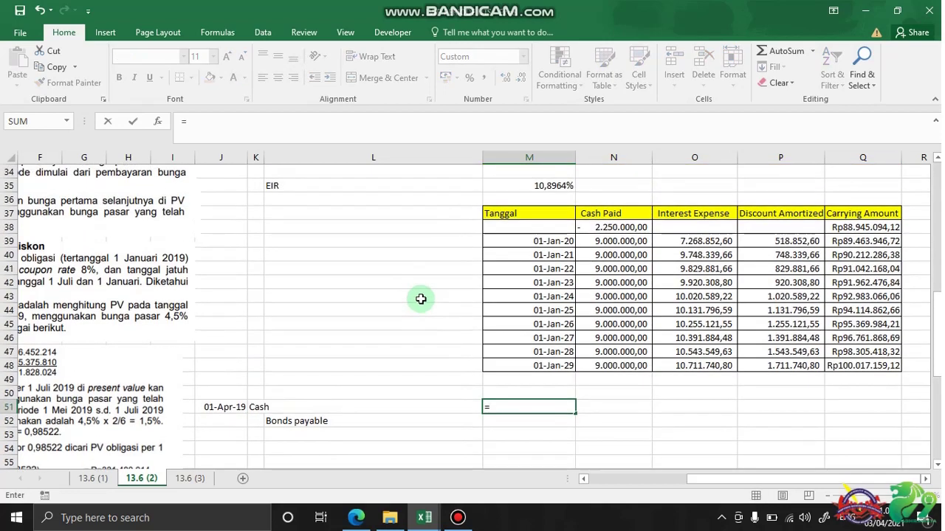
scroll(421, 299, up, 1)
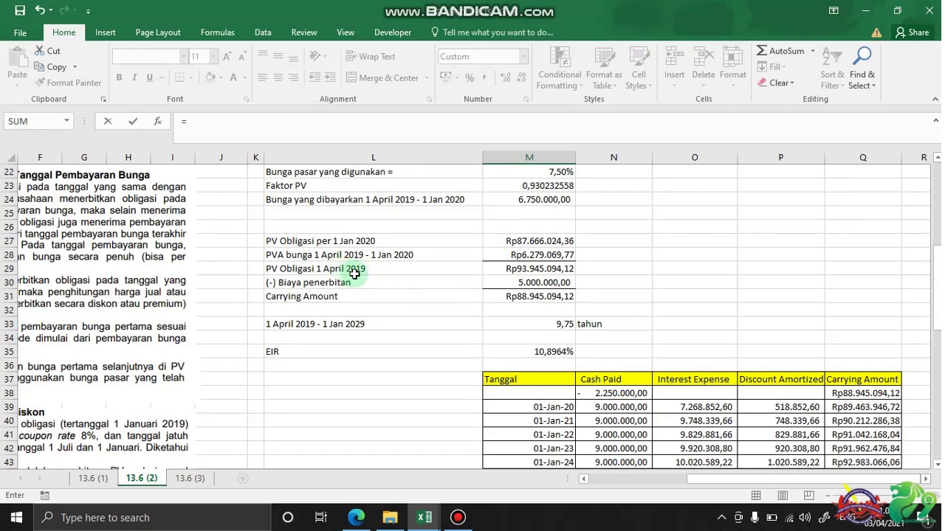
click(524, 269)
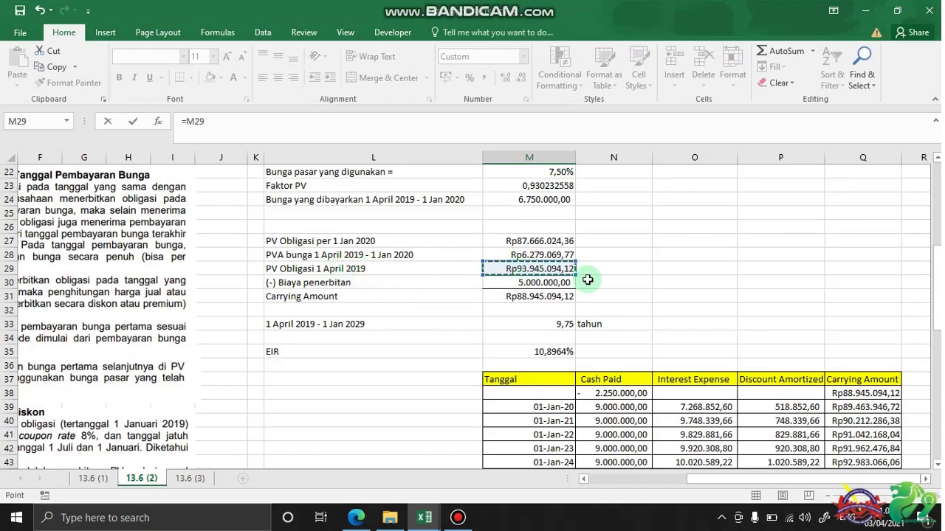
key(Return)
Set the Bonds payable credit amount in N52 equal to the Cash debit with =M51
scroll(608, 274, down, 1)
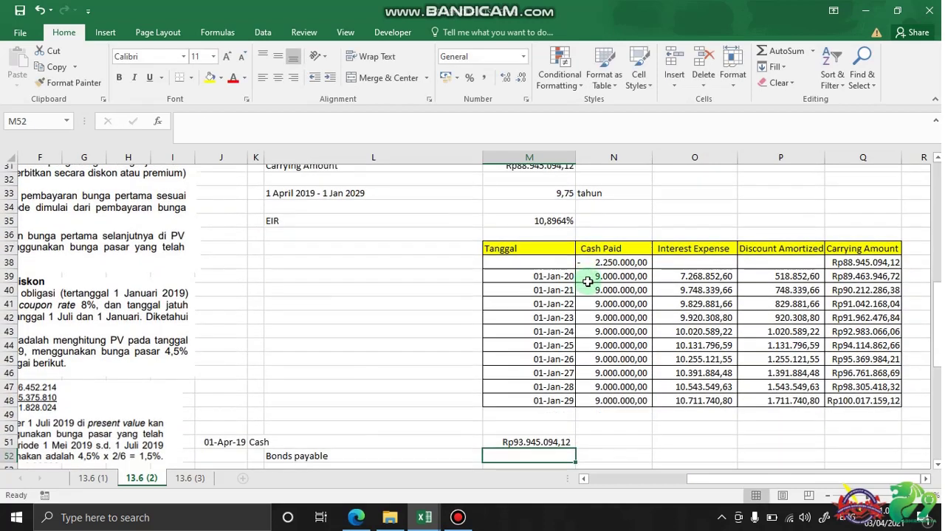
click(609, 419)
text(=)
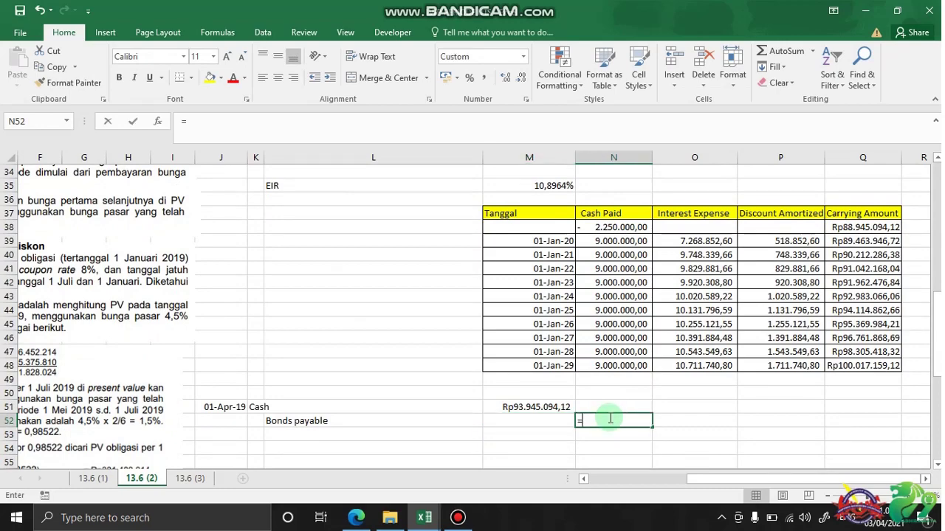
key(Left)
key(Up)
key(Return)
scroll(605, 406, up, 5)
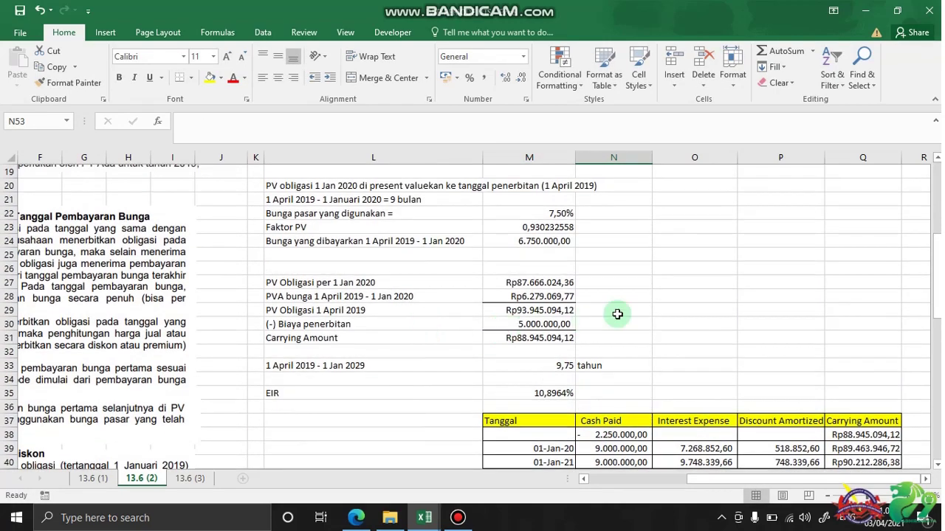
Enter the accounts of the issuance cost entry under 01-Apr-19, with Bonds payable in K53 and Cash in L54
scroll(617, 314, down, 4)
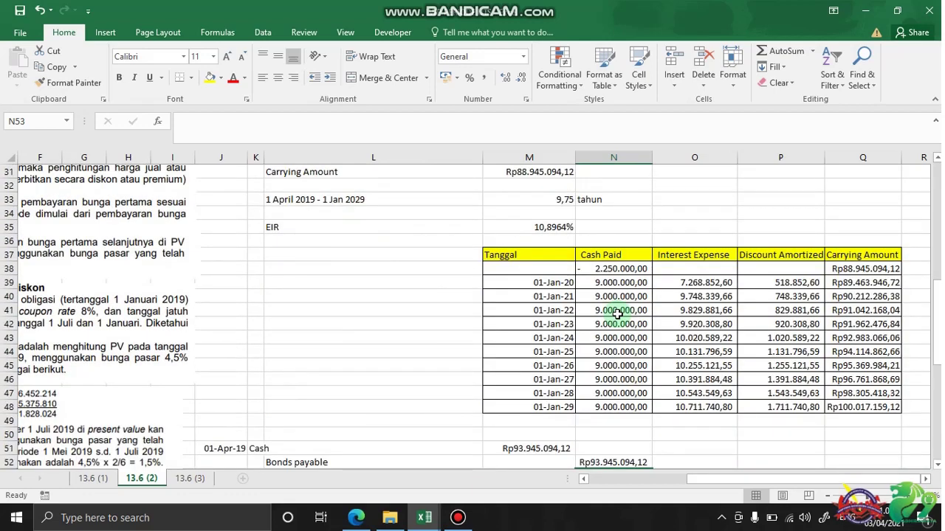
scroll(617, 313, down, 2)
click(258, 395)
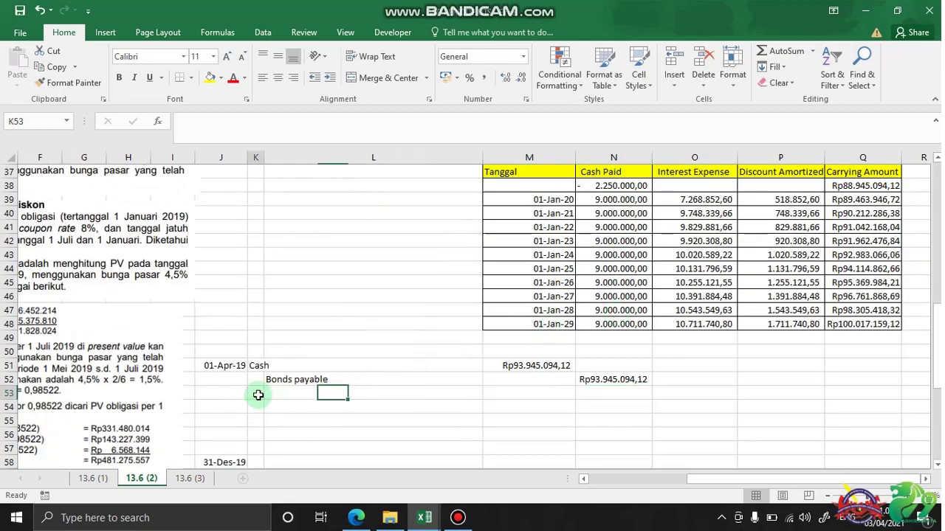
text(Bonds payable)
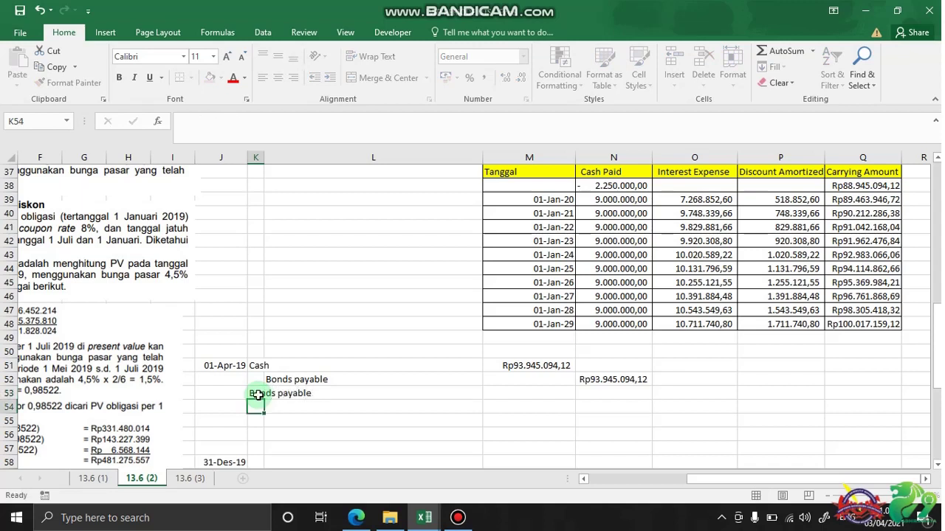
key(Return)
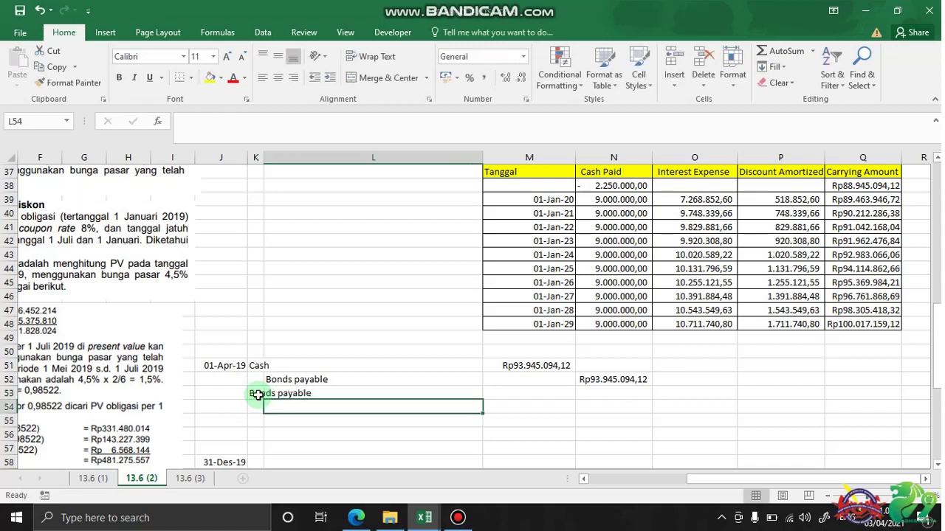
text(Cash)
key(Tab)
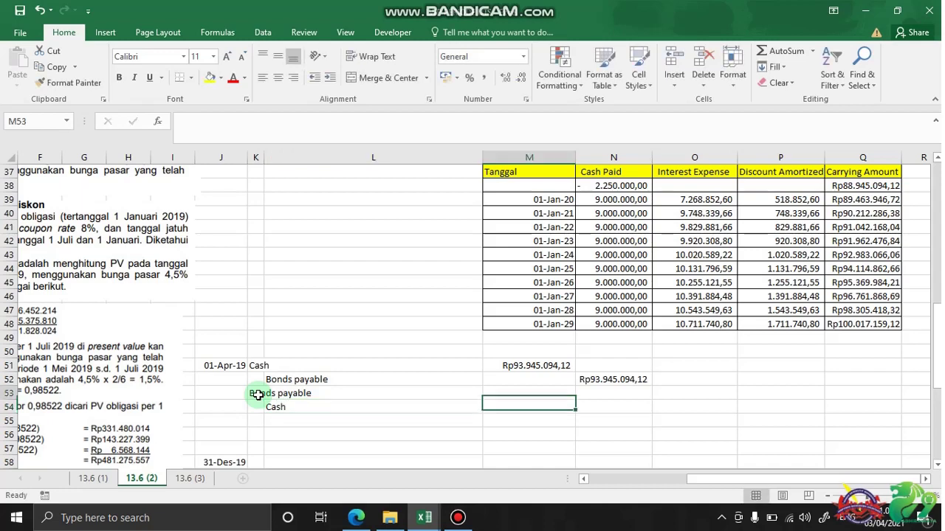
Link the Bonds payable debit amount in M53 to the issuance cost (Biaya penerbitan) with =M30
key(Up)
text(=)
scroll(257, 395, up, 3)
scroll(258, 395, up, 4)
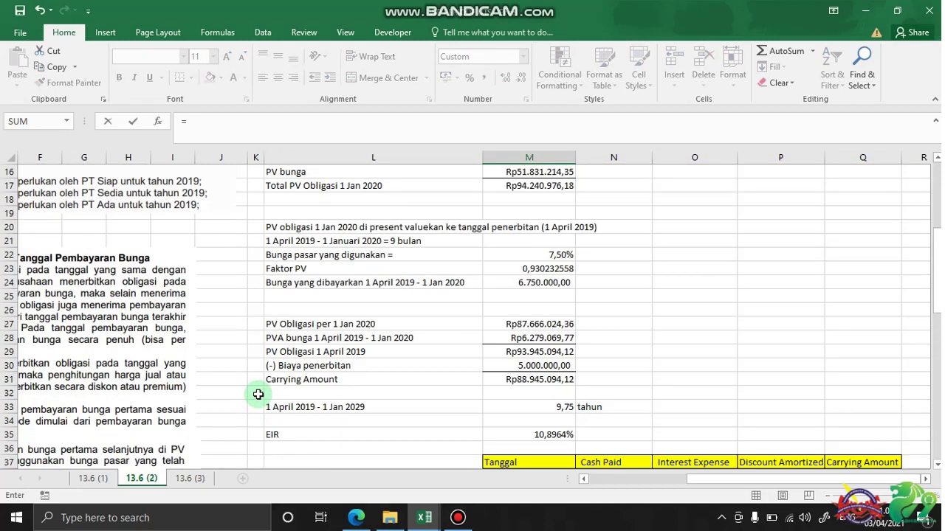
click(506, 366)
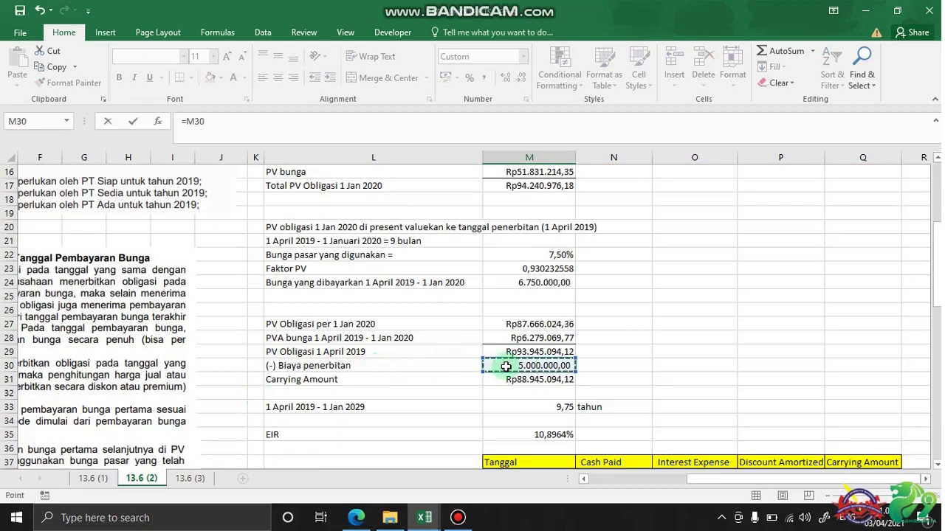
key(Return)
Set the Cash credit amount in N54 equal to the Bonds payable debit with =M53
click(604, 417)
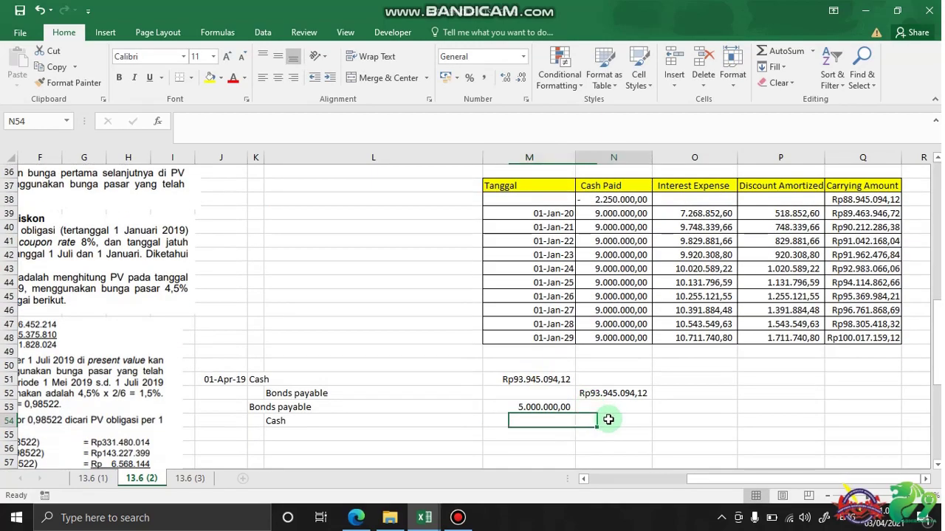
text(=)
key(Up)
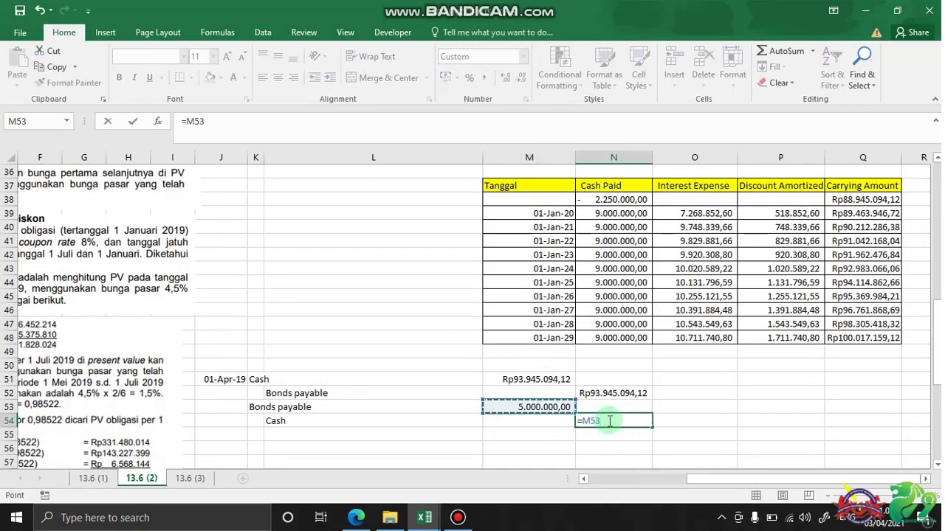
key(Return)
Enter the accounts of the accrued interest entry under 01-Apr-19, with Cash in K55 and Interest expense in L56
scroll(612, 419, left, 3)
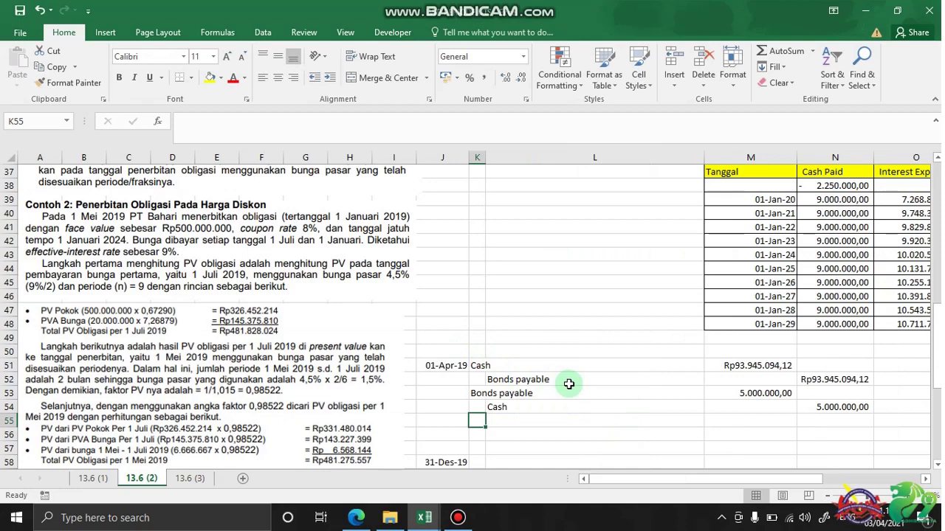
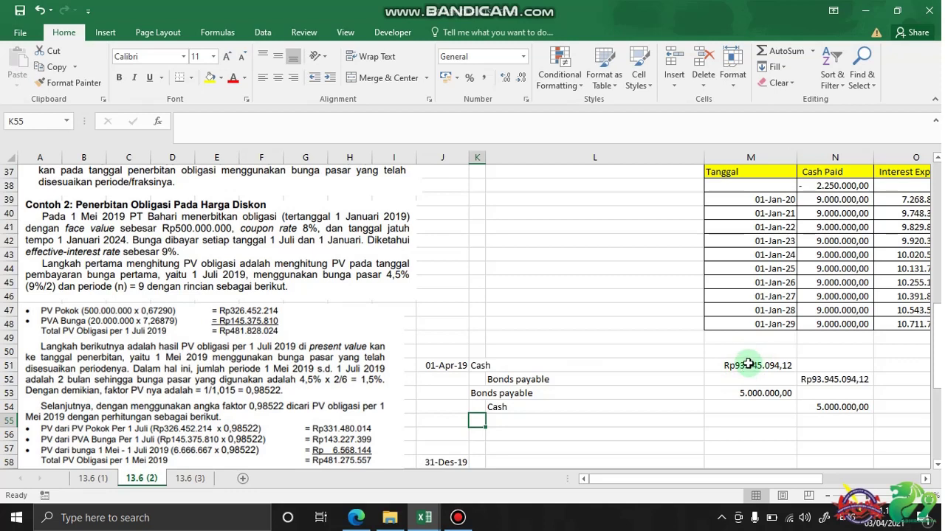
click(837, 185)
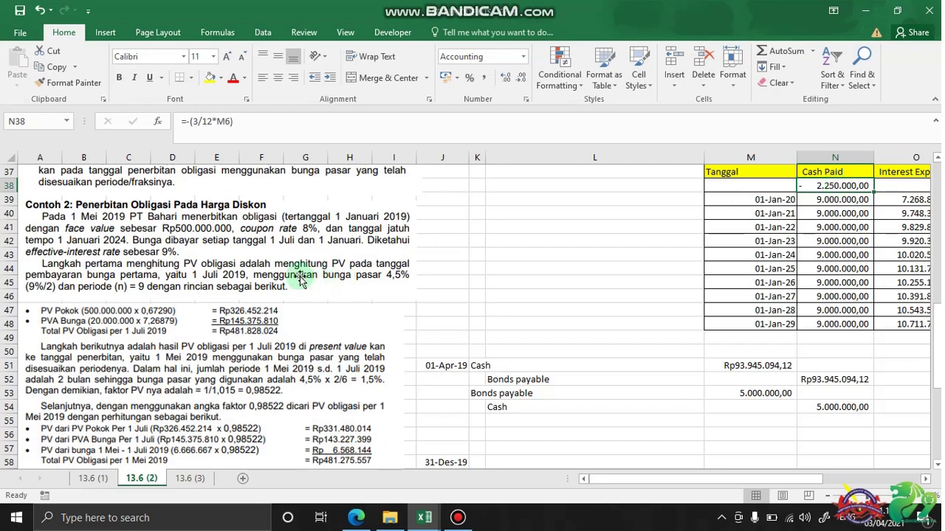
scroll(299, 279, up, 2)
scroll(299, 279, up, 1)
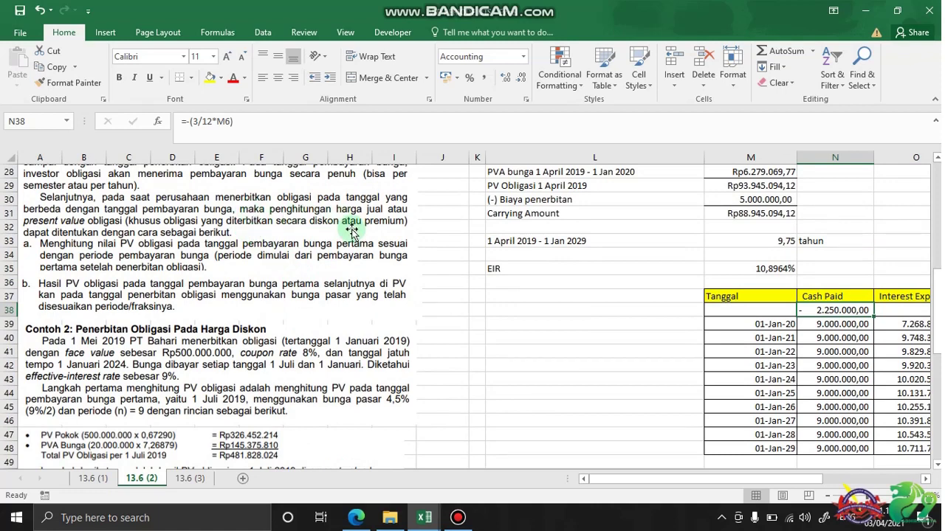
scroll(347, 227, up, 2)
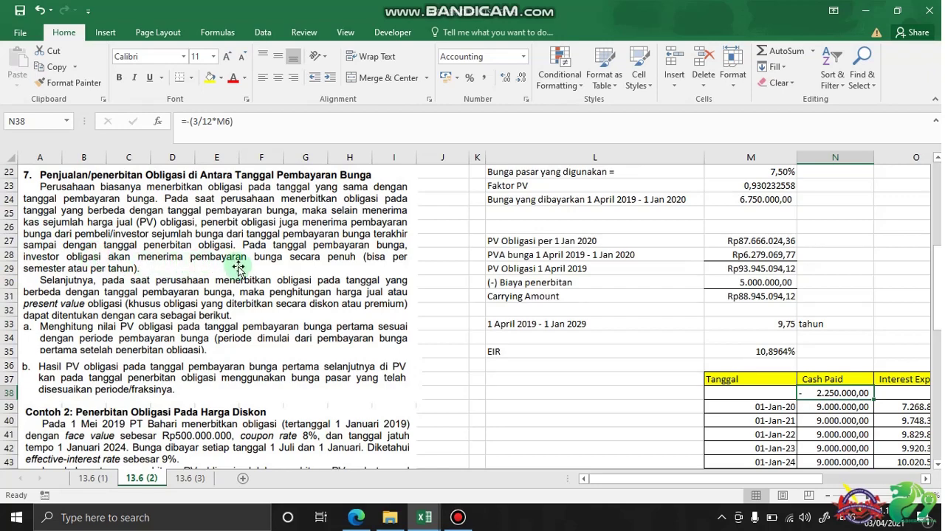
scroll(729, 286, down, 4)
scroll(729, 285, down, 2)
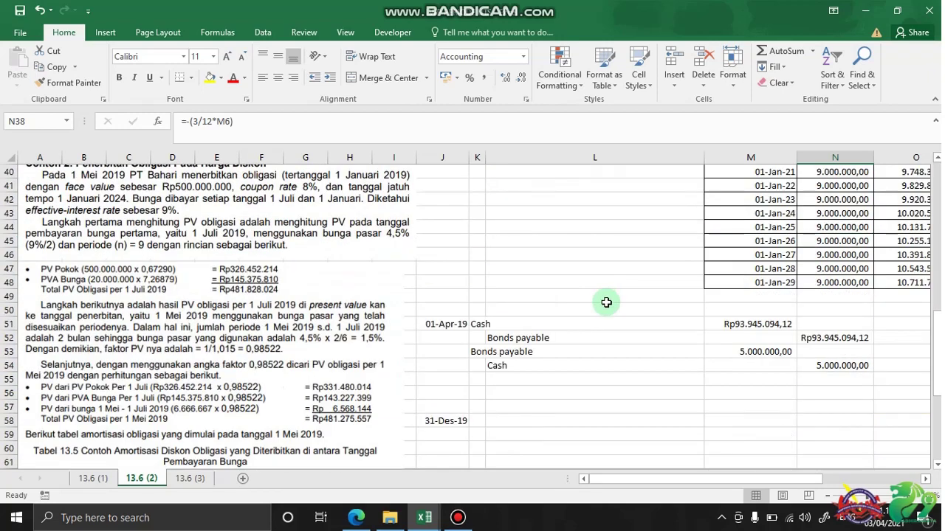
click(481, 380)
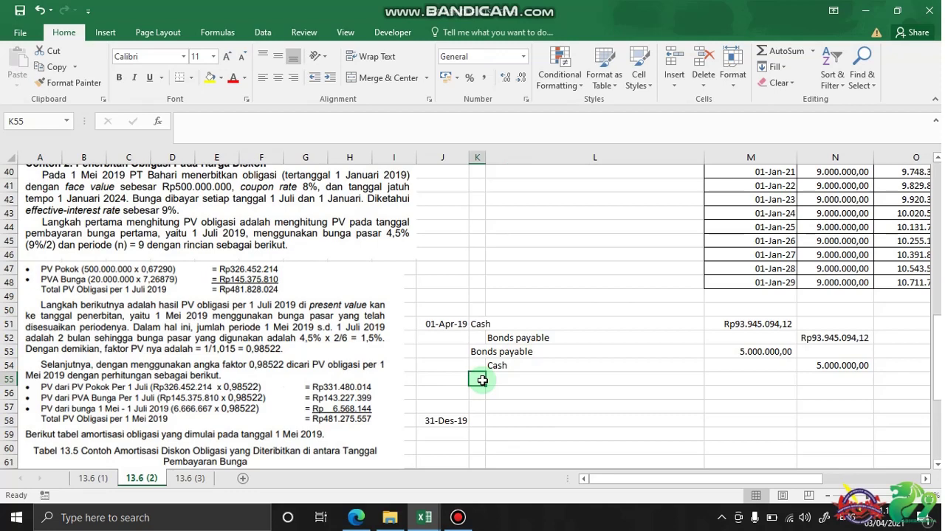
text(Cash)
key(Return)
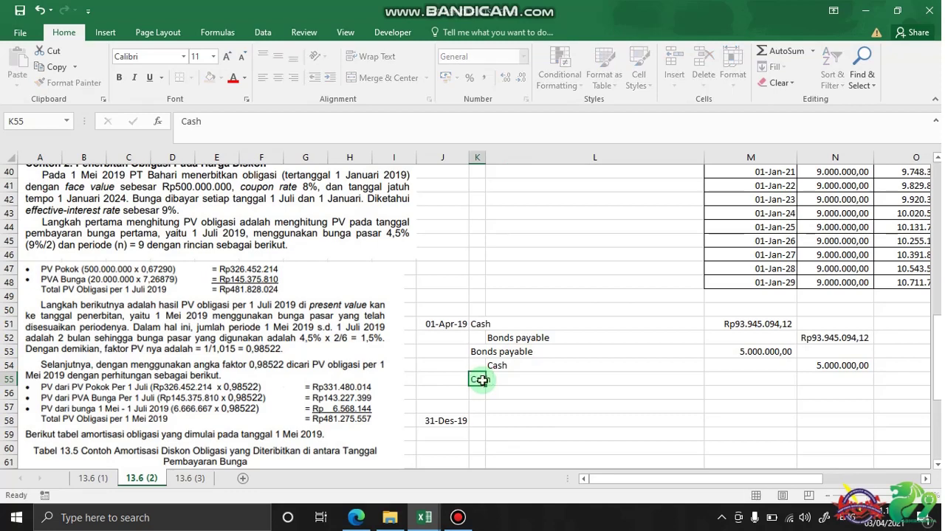
key(Right)
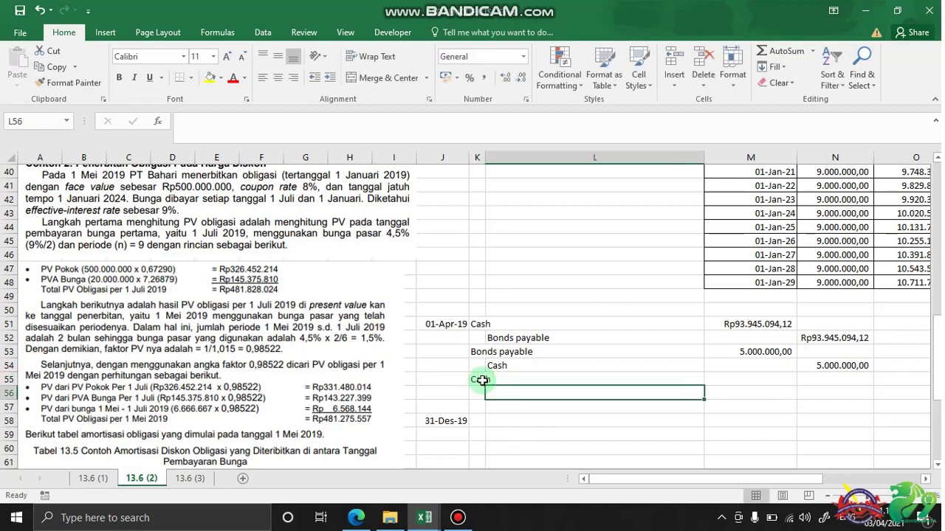
text(Inte)
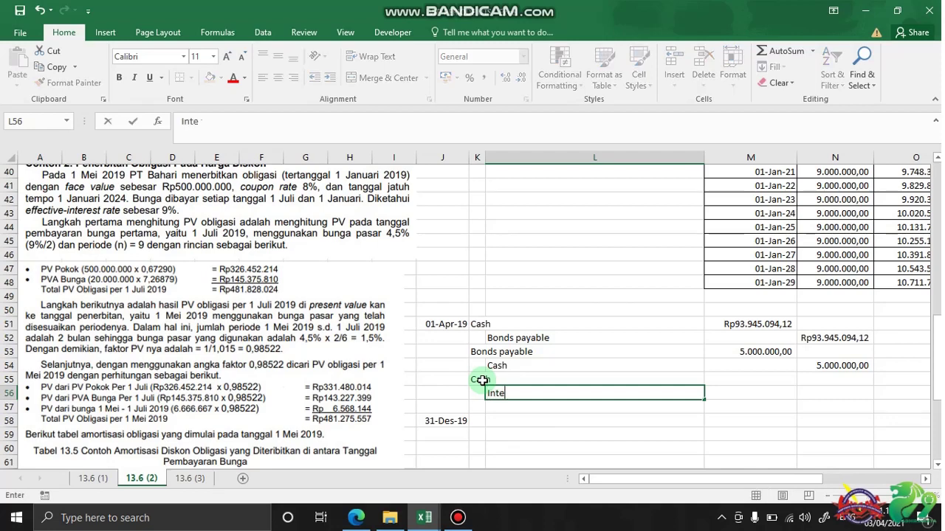
text(rest expens)
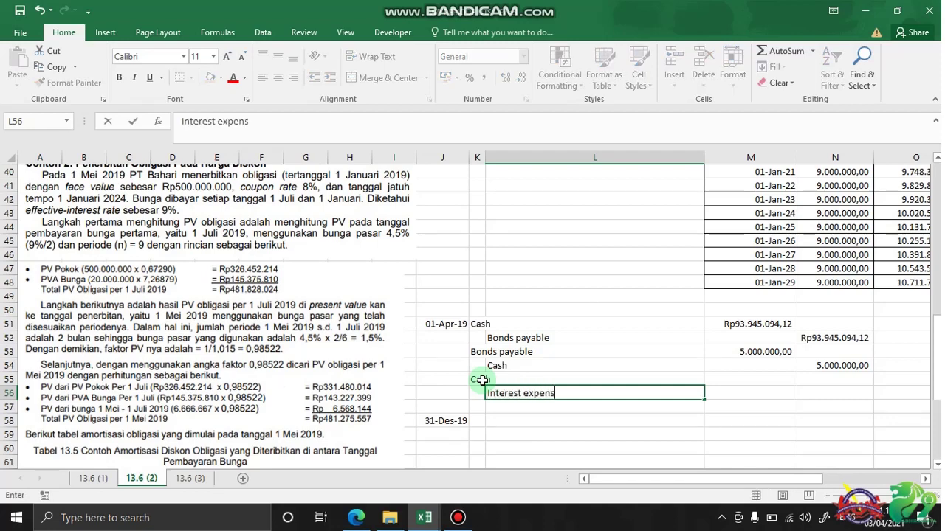
text(e)
key(Tab)
Link the Cash debit amount in M55 to the negated first Cash Paid value of the amortization table with =-N38
key(Up)
text(=)
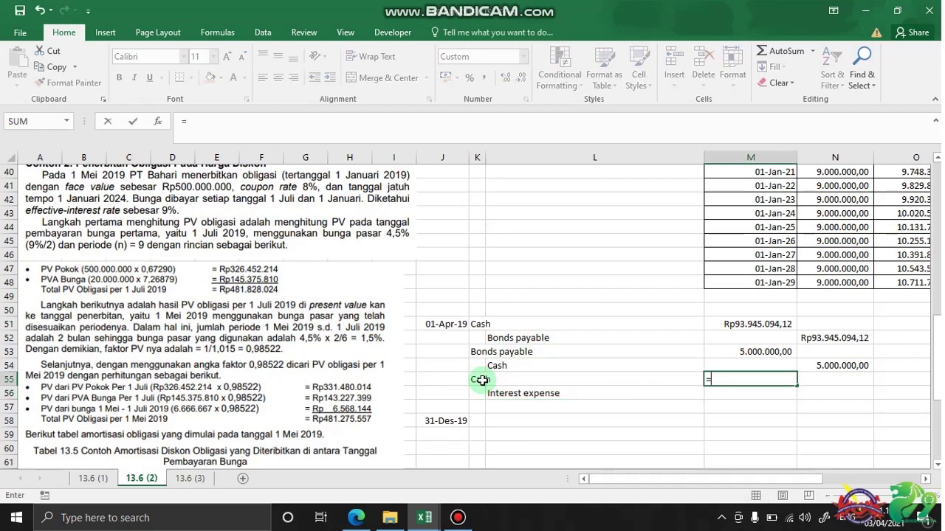
text(-)
scroll(481, 379, up, 3)
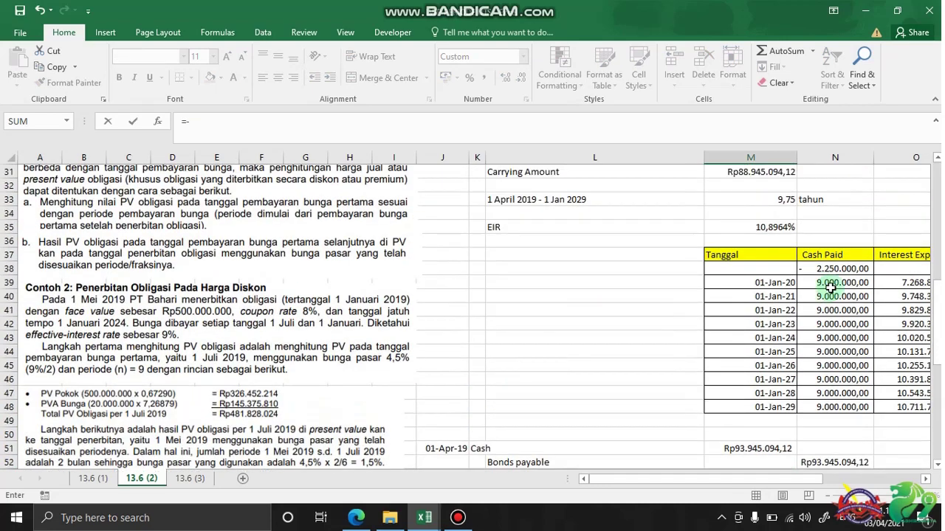
click(845, 270)
key(Return)
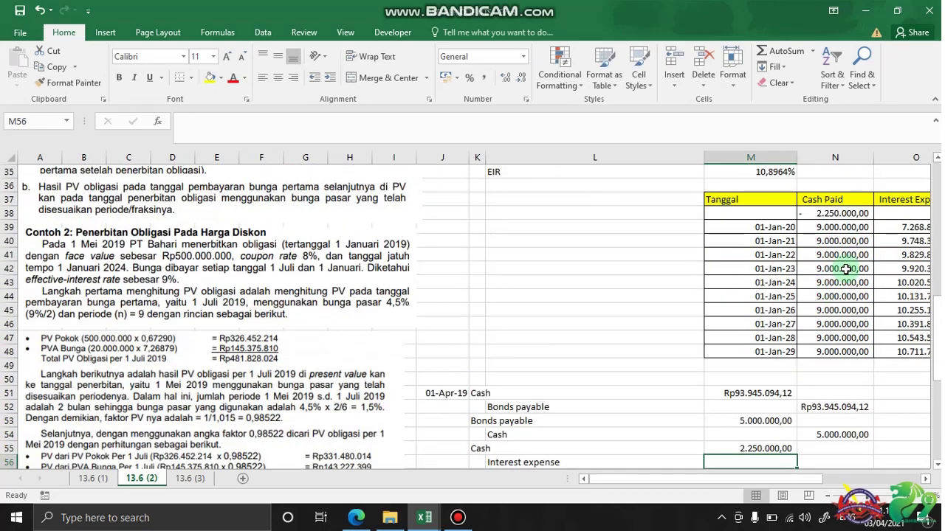
Set the Interest expense credit amount in N56 equal to the Cash debit with =M55
key(Tab)
text(=)
key(Left)
key(Up)
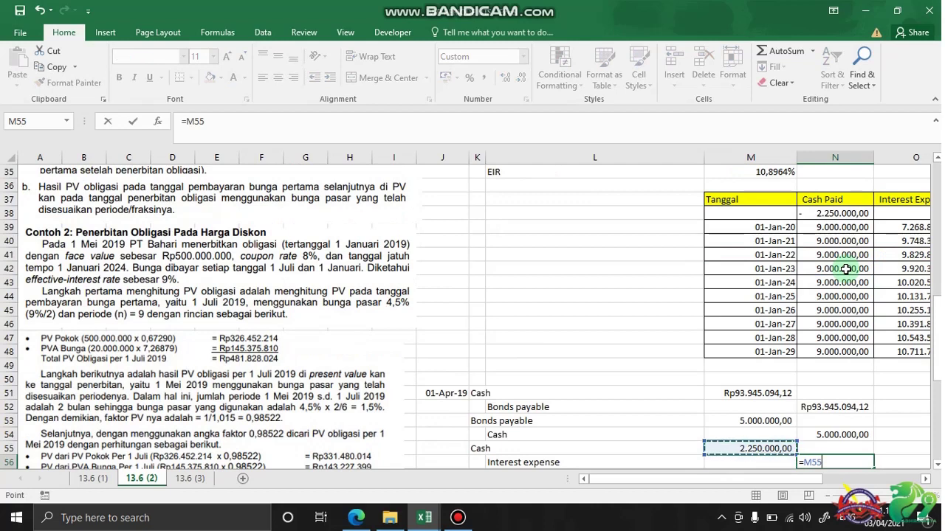
key(Return)
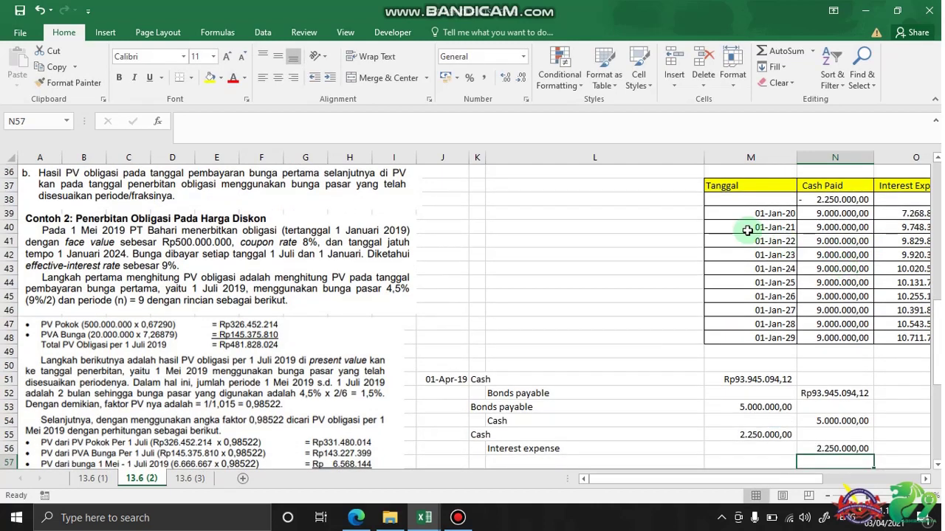
Enter Interest expense in K58 as the debit account of the 31-Des-19 journal entry
scroll(745, 232, down, 2)
click(478, 393)
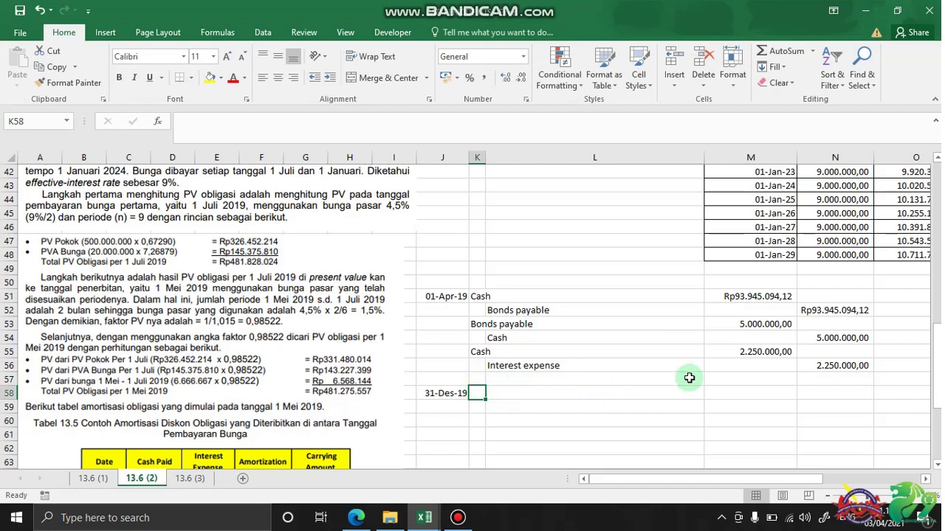
scroll(747, 346, up, 2)
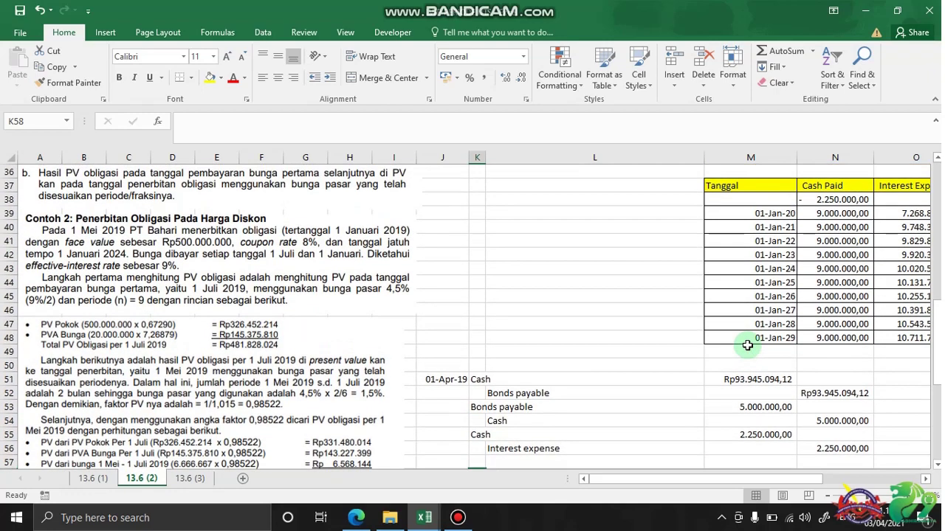
scroll(679, 314, down, 3)
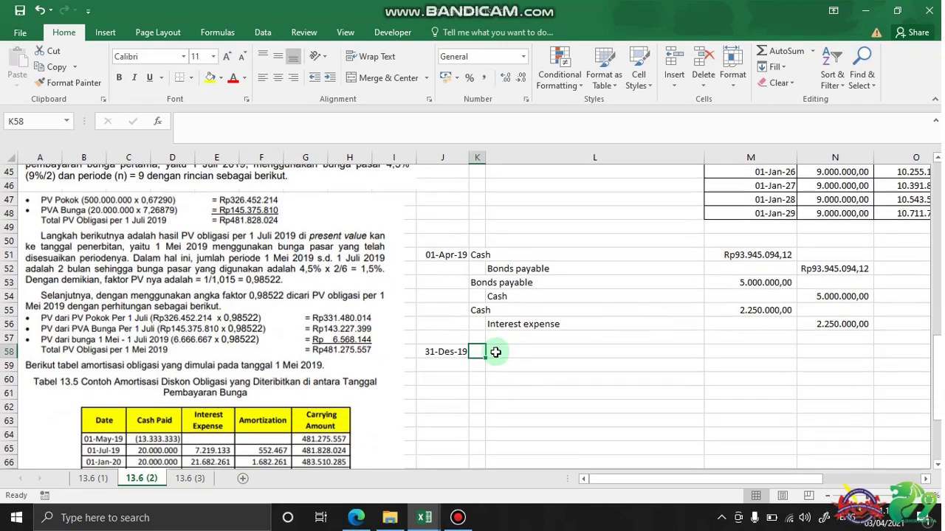
text(Interes)
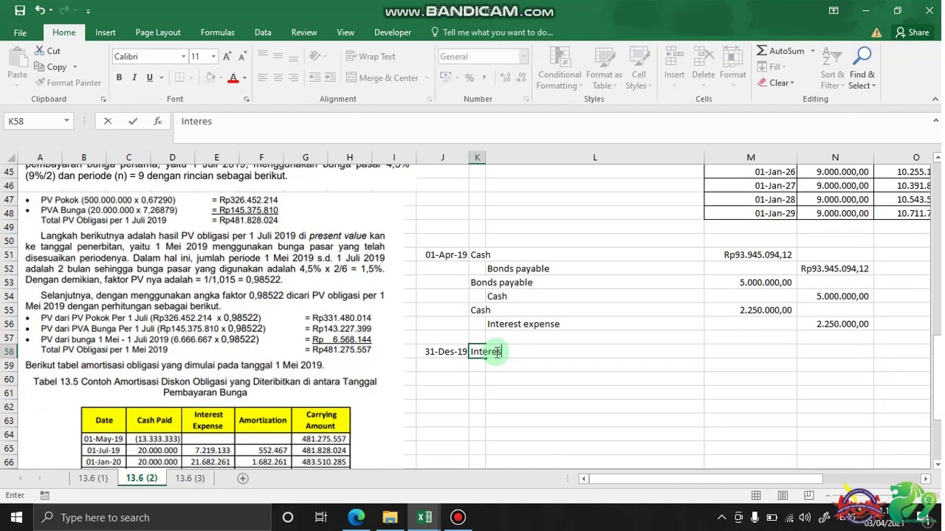
text(t expense)
click(496, 352)
key(Return)
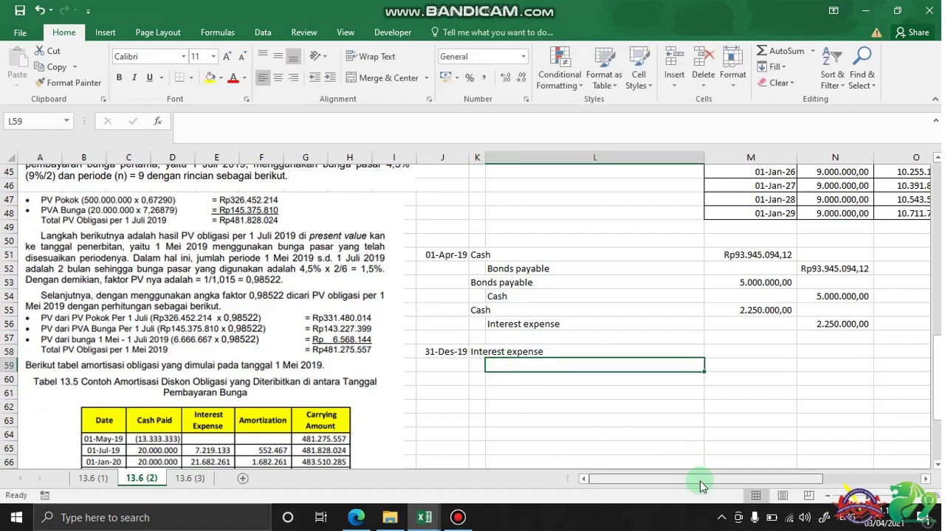
Enter Bonds payable in L59 as a credit account of the 31-Des-19 journal entry
drag(699, 480, 770, 480)
scroll(832, 391, up, 4)
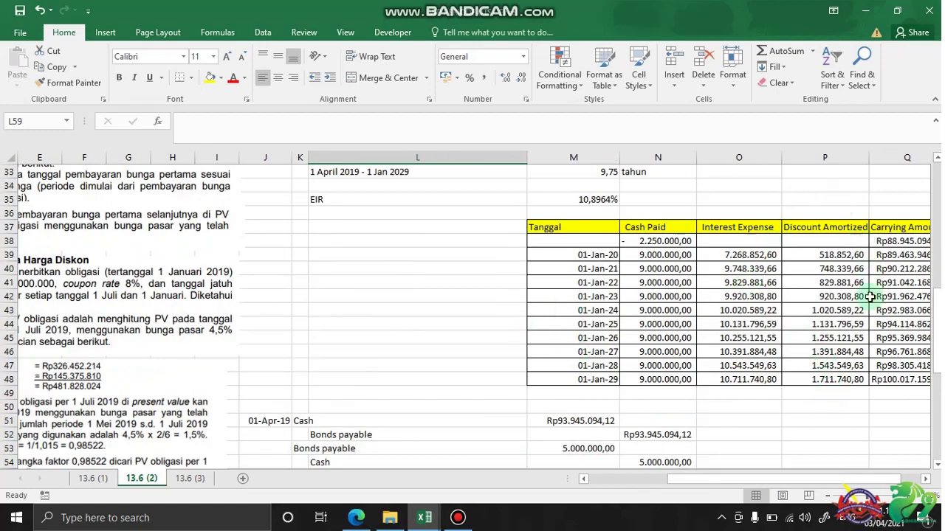
scroll(476, 314, down, 3)
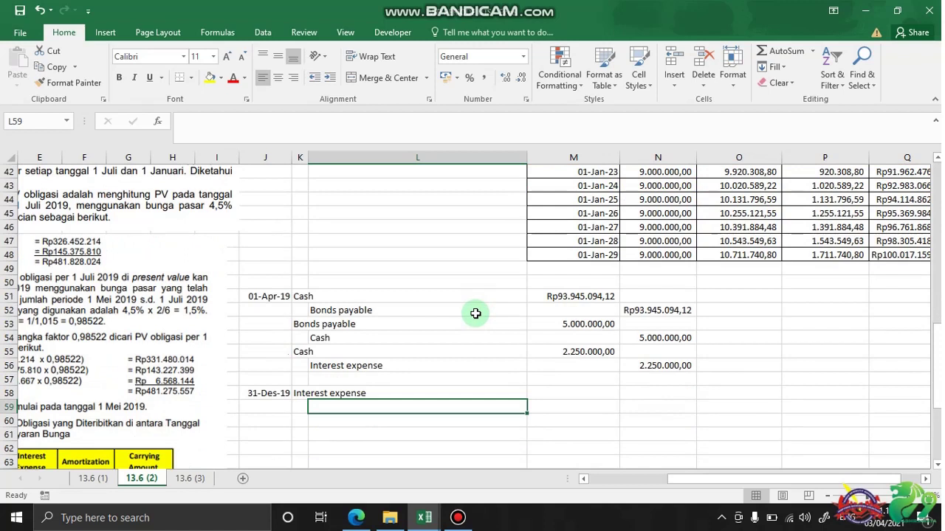
text(B)
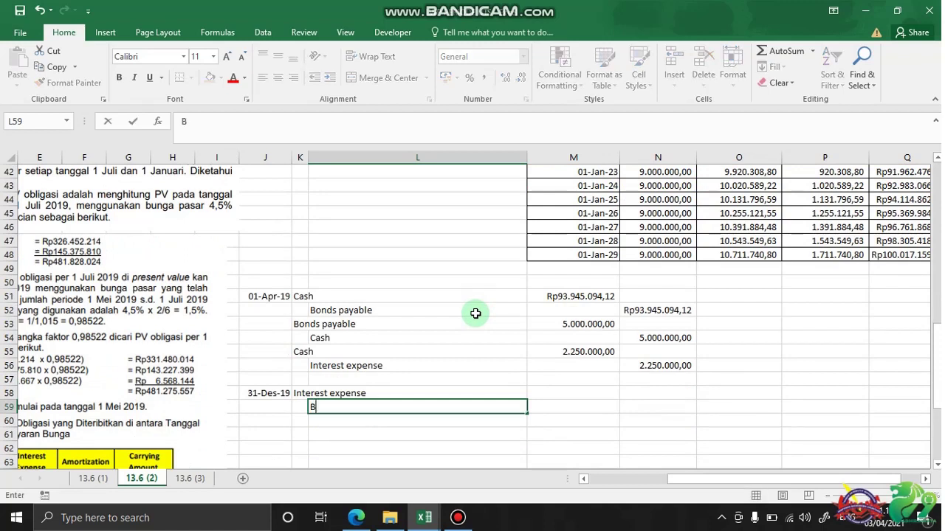
text(onds payable)
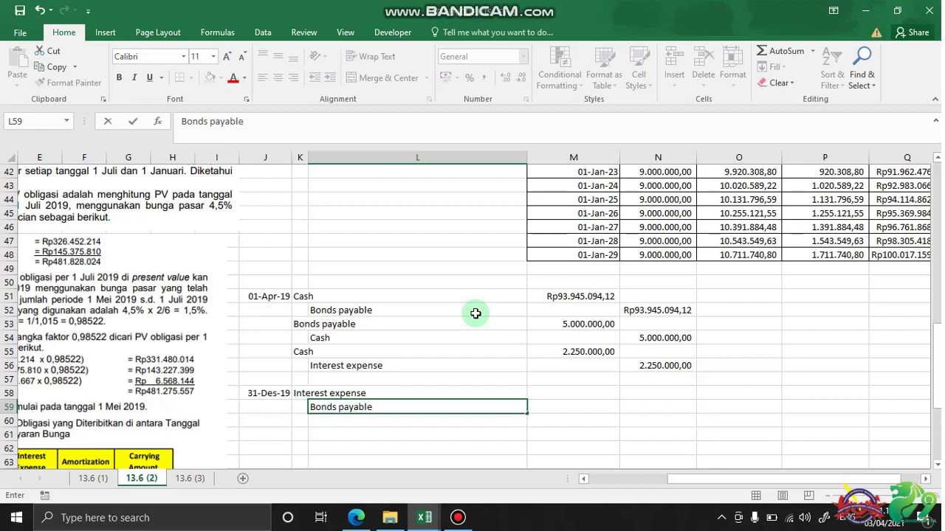
key(Return)
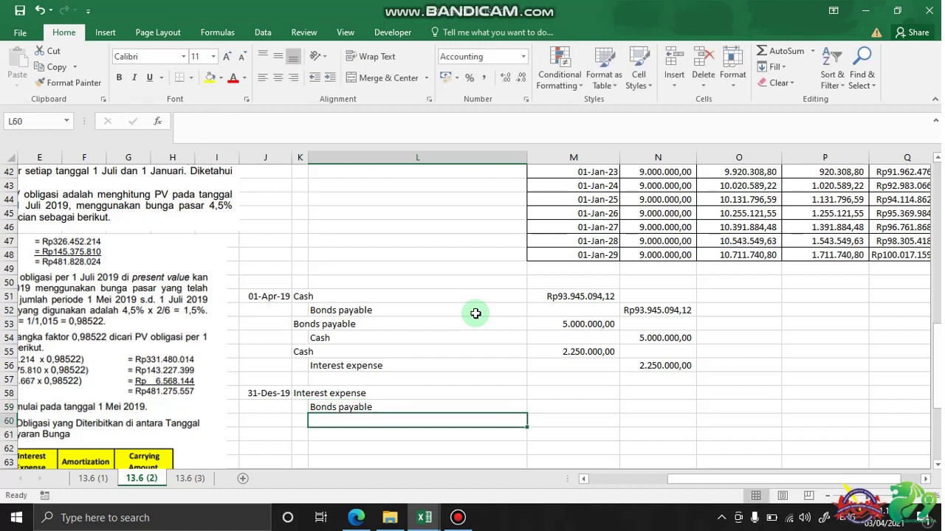
Enter Interest payable in L60 as the second credit account of the 31-Des-19 journal entry
text(Interest)
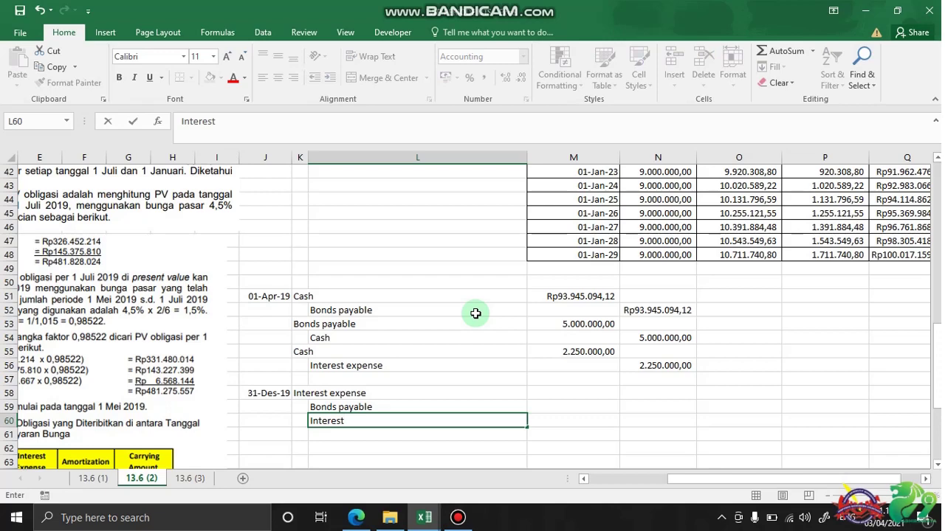
scroll(475, 313, up, 2)
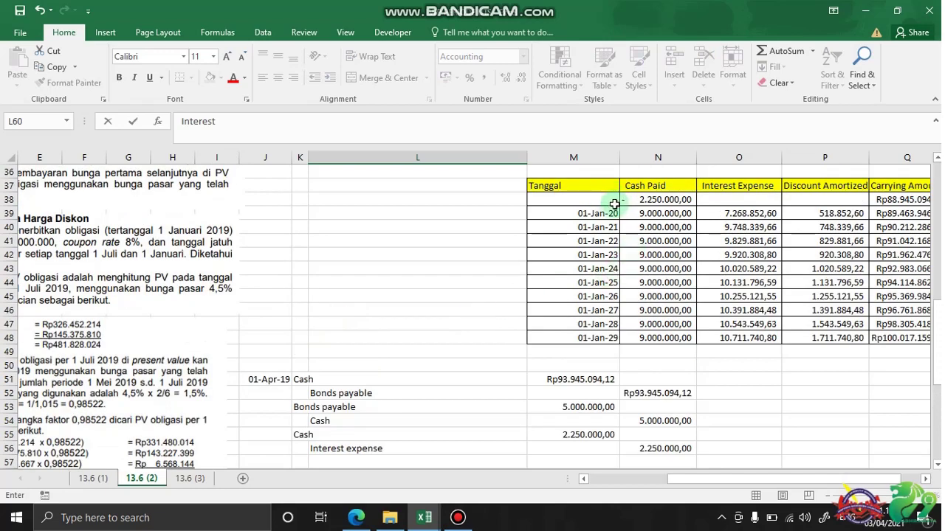
scroll(627, 239, down, 2)
scroll(627, 242, down, 1)
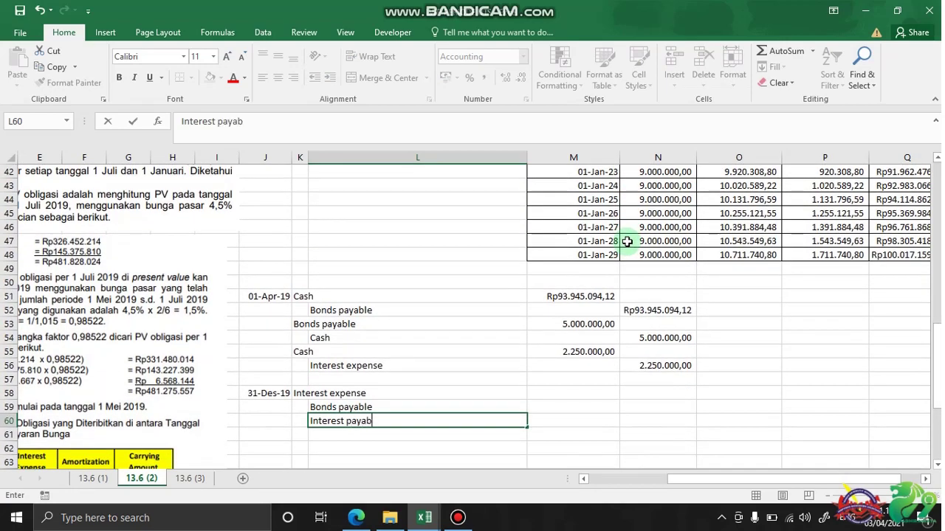
key(Tab)
key(Tab)
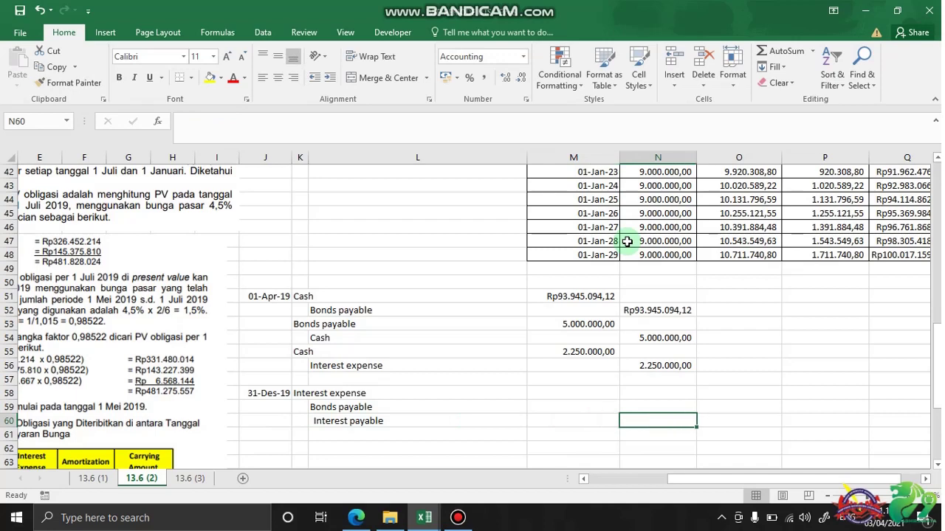
Link the Interest payable credit amount in N60 to the 01-Jan-20 Cash Paid value with =N39
text(=)
scroll(626, 241, up, 2)
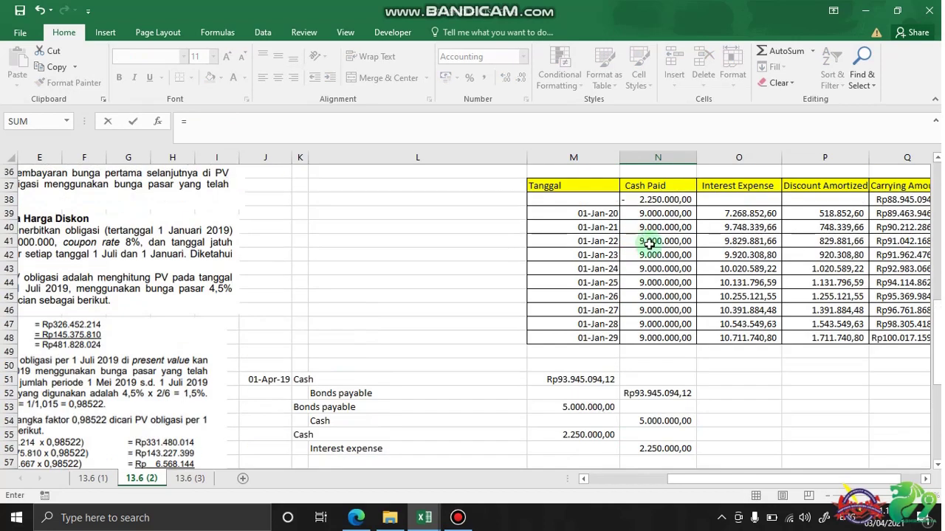
click(663, 215)
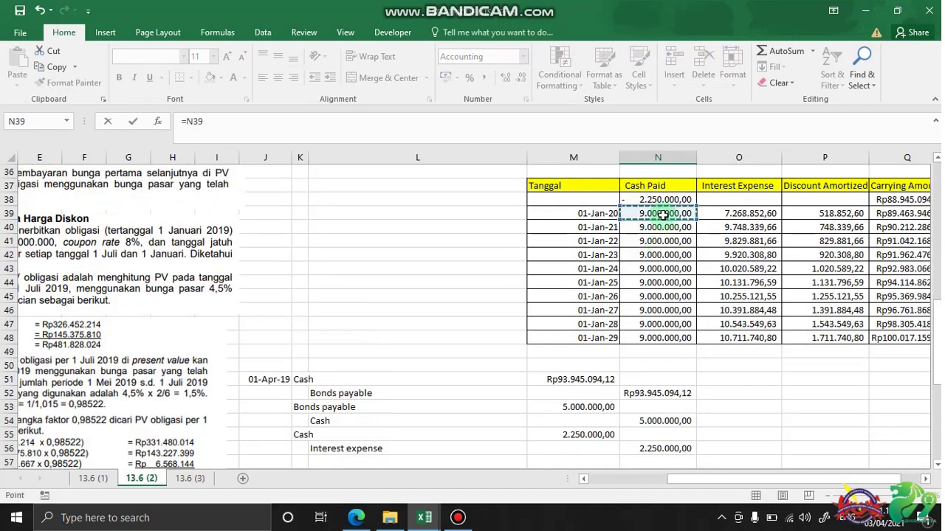
key(Return)
Link the Bonds payable credit amount in N59 to the 01-Jan-20 Discount Amortized value with =P39
key(Up)
key(Up)
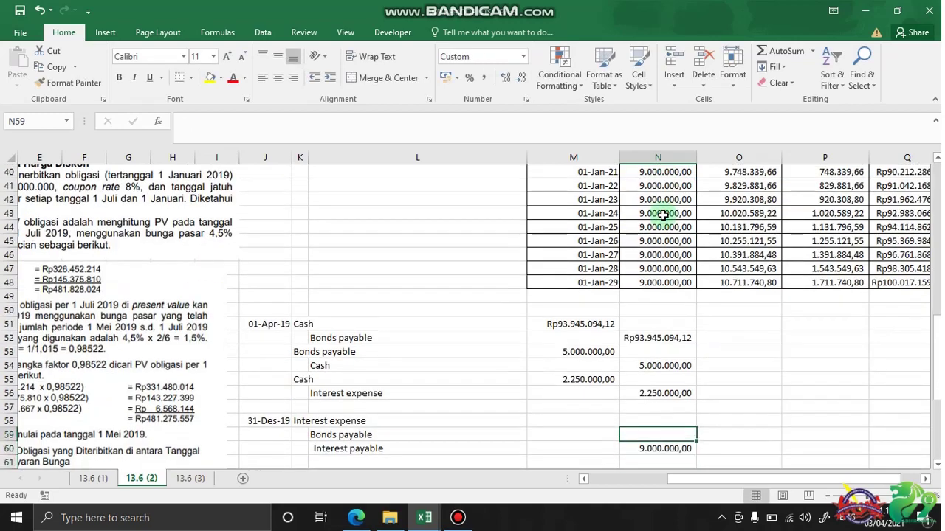
text(=)
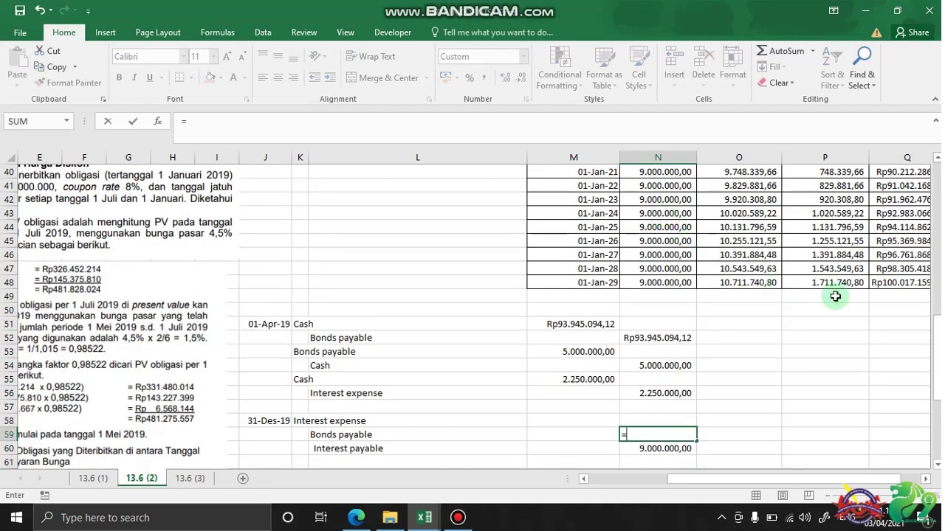
scroll(834, 295, up, 2)
click(805, 241)
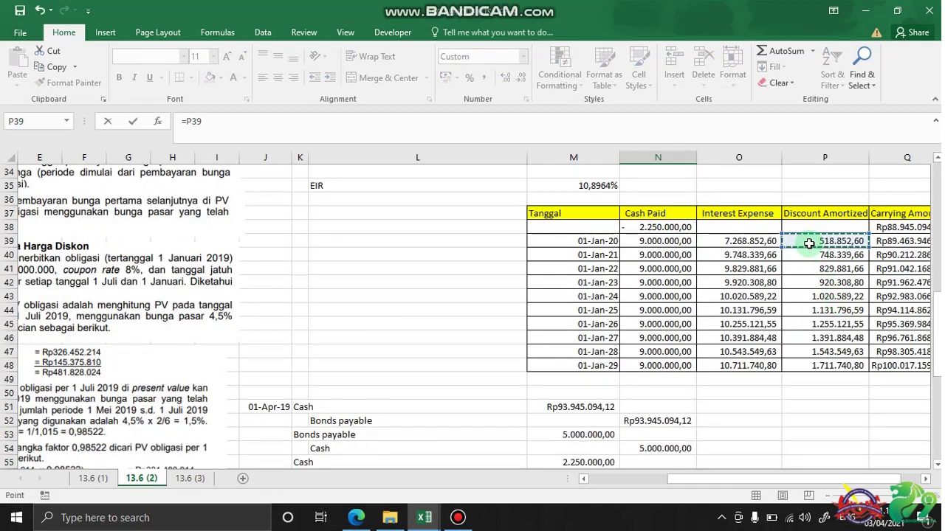
key(Return)
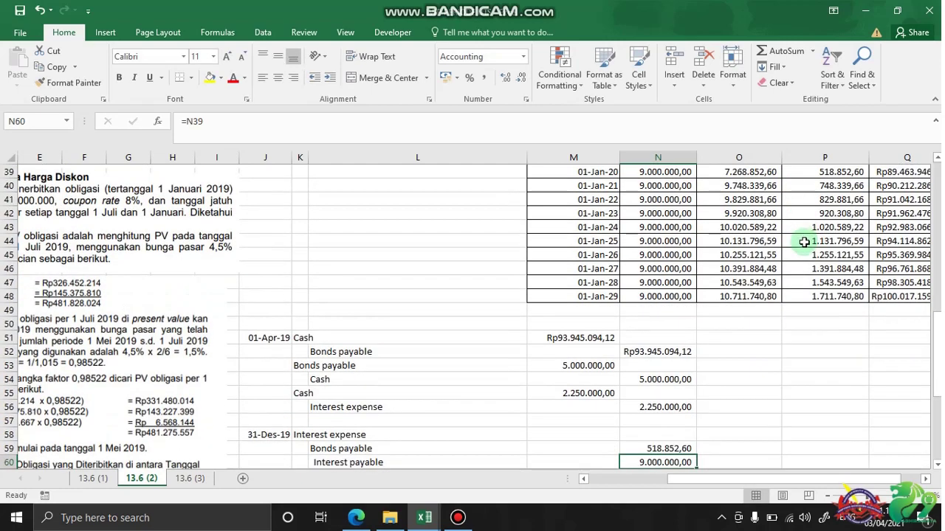
Set the Interest expense debit in M58 to the 01-Jan-20 Interest Expense plus the April interest credit with =O39+N56
click(575, 391)
text(=)
scroll(576, 391, up, 3)
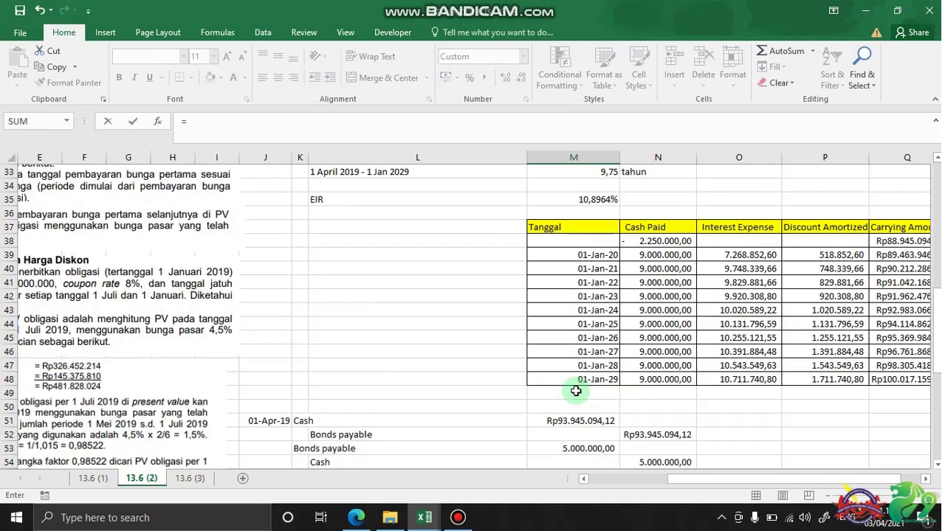
click(729, 255)
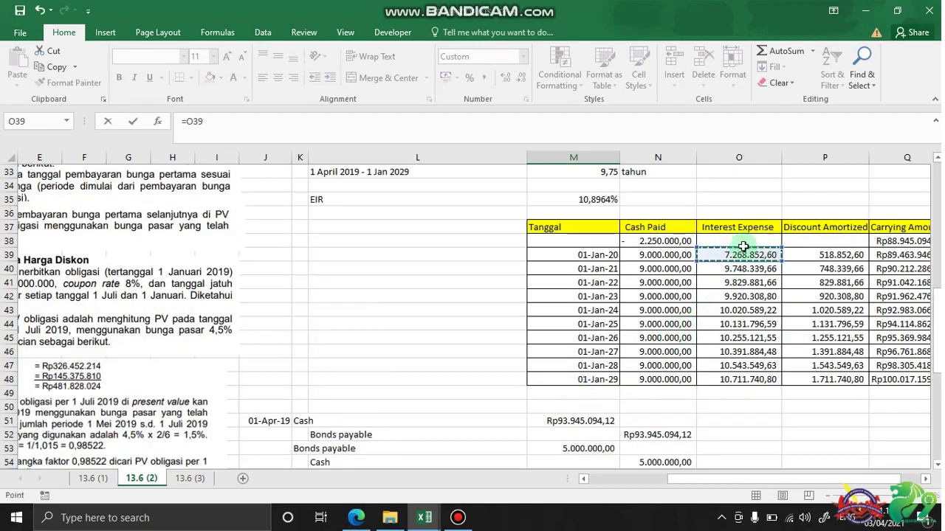
scroll(760, 250, down, 3)
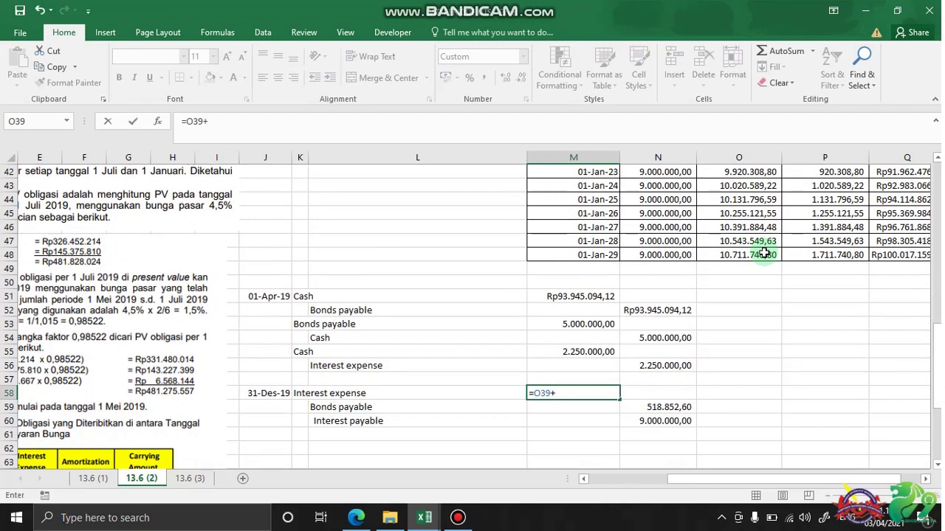
click(682, 365)
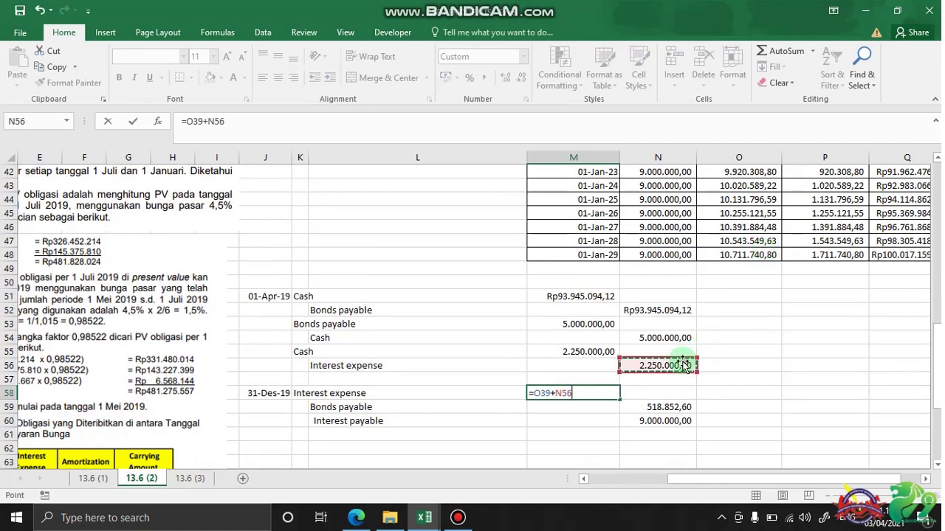
key(Return)
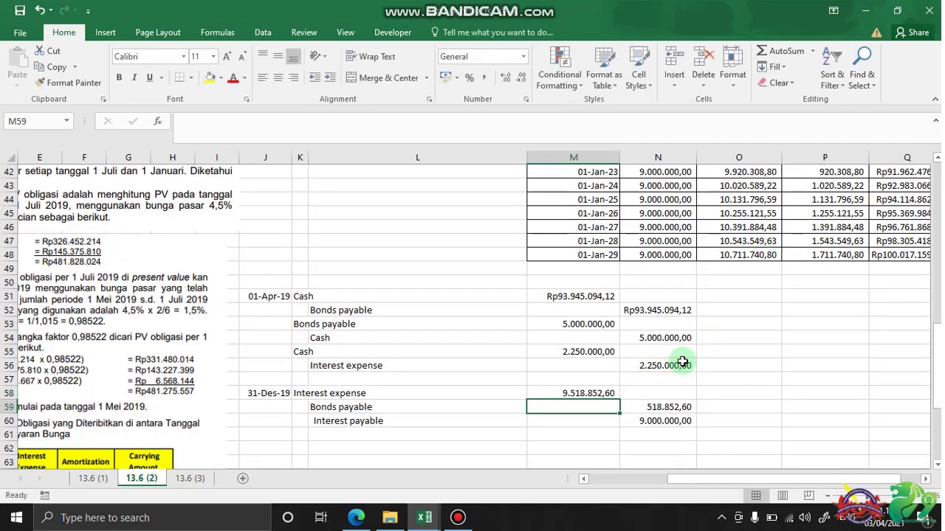
Examine the 01-Jan-20 Interest Expense in the amortization table and the 31-Des-19 Interest expense debit with their formulas
scroll(673, 355, up, 3)
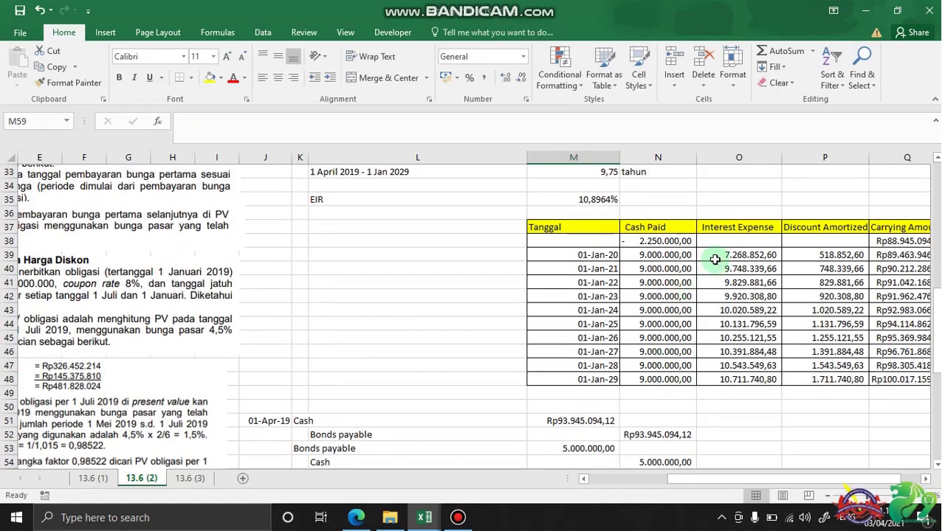
scroll(574, 343, down, 2)
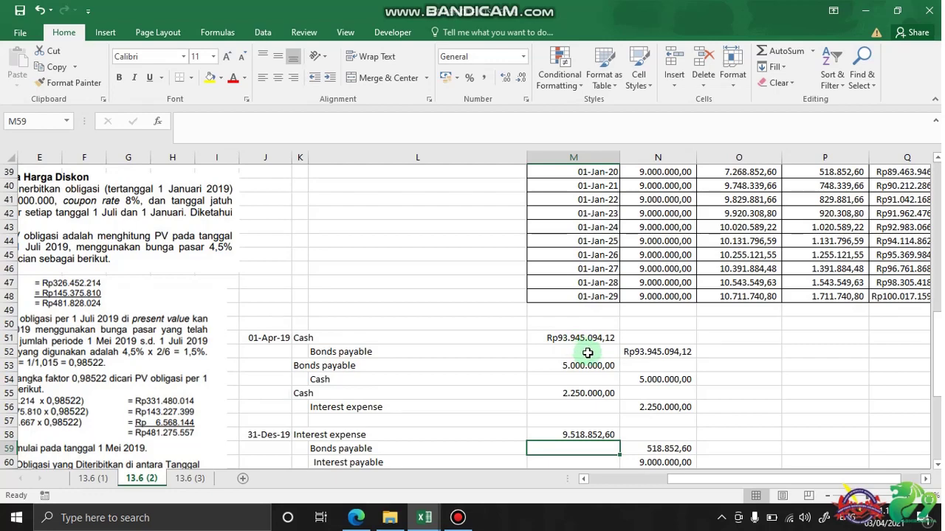
scroll(589, 355, down, 1)
scroll(561, 354, up, 3)
click(738, 253)
scroll(679, 313, down, 3)
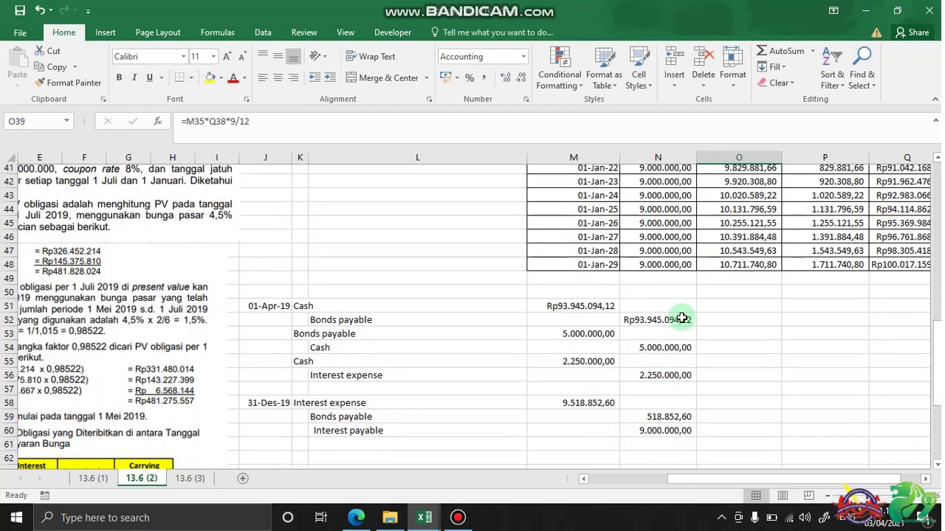
click(604, 389)
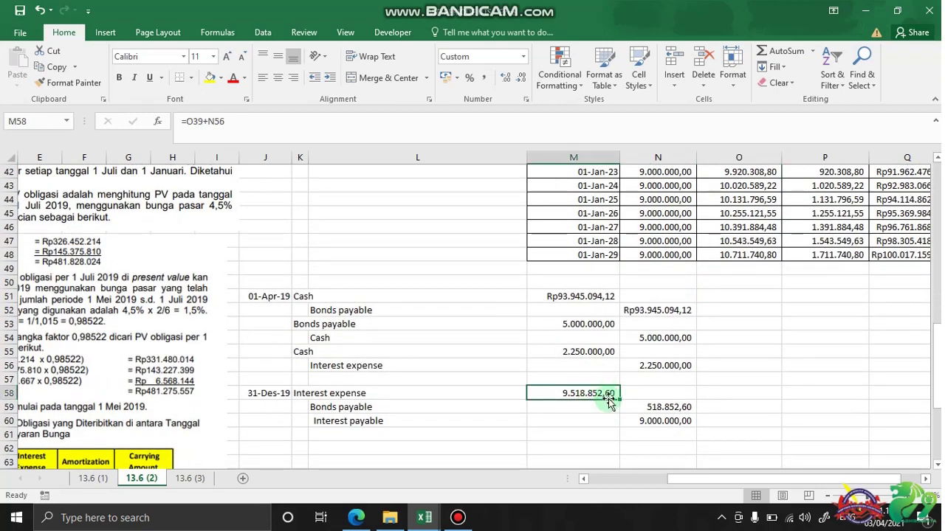
Calculate the net interest expense in P58 as a check with the formula =M58-N56
click(810, 393)
text(=)
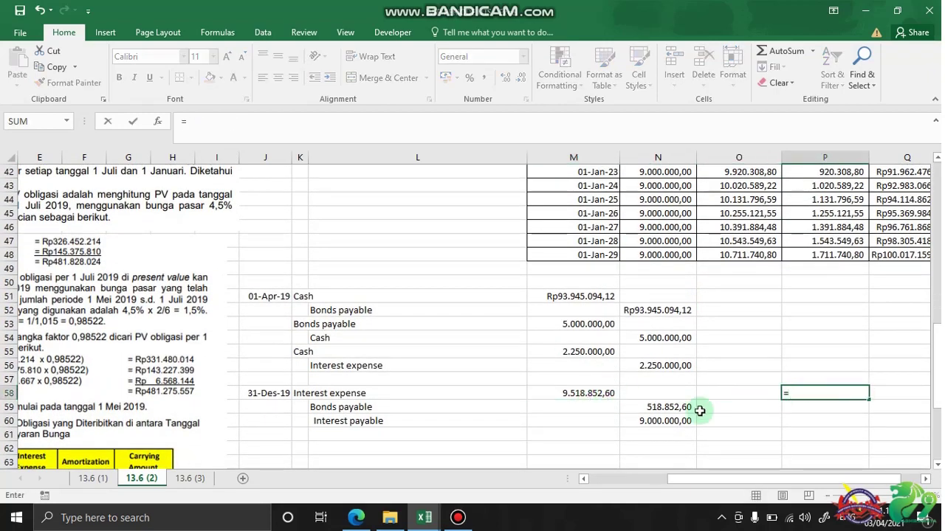
click(611, 392)
text(-)
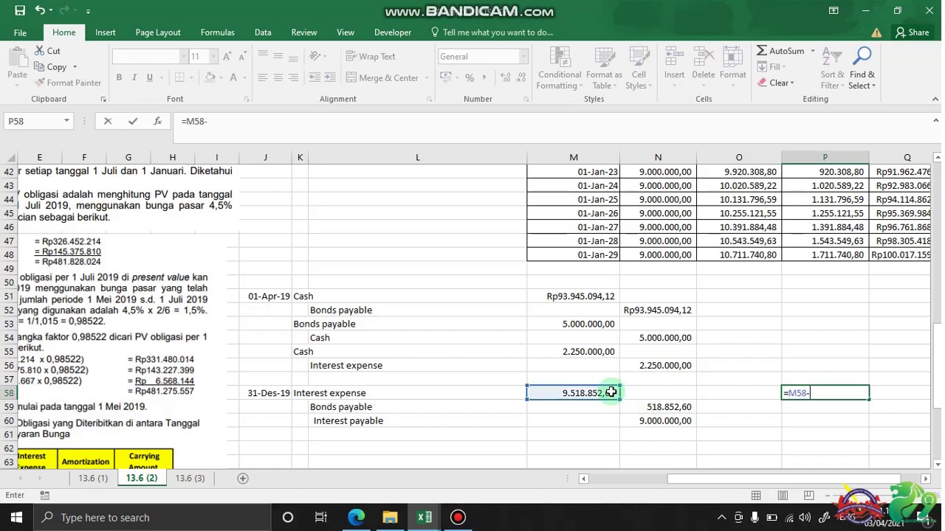
click(672, 365)
key(Return)
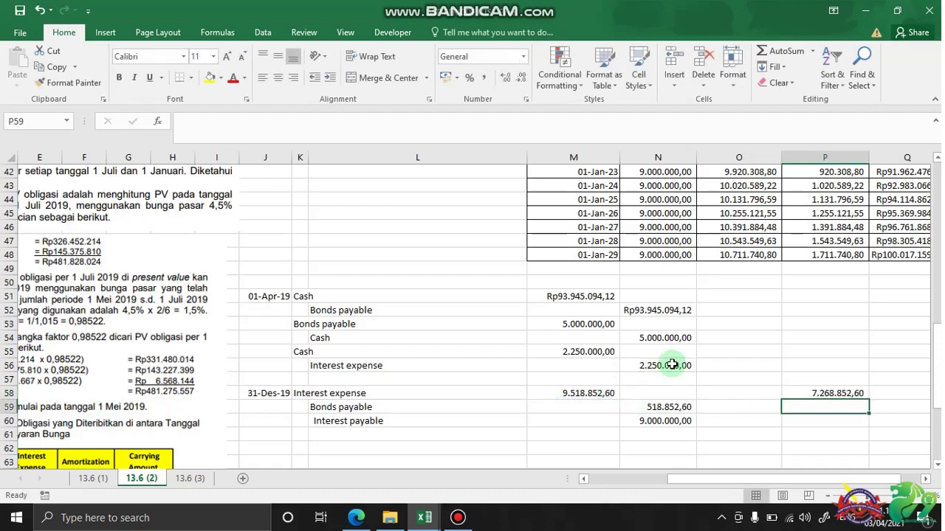
Compare the check amount in P58 with the 01-Jan-20 Interest Expense in the amortization table
click(853, 400)
scroll(838, 386, up, 2)
scroll(738, 310, up, 1)
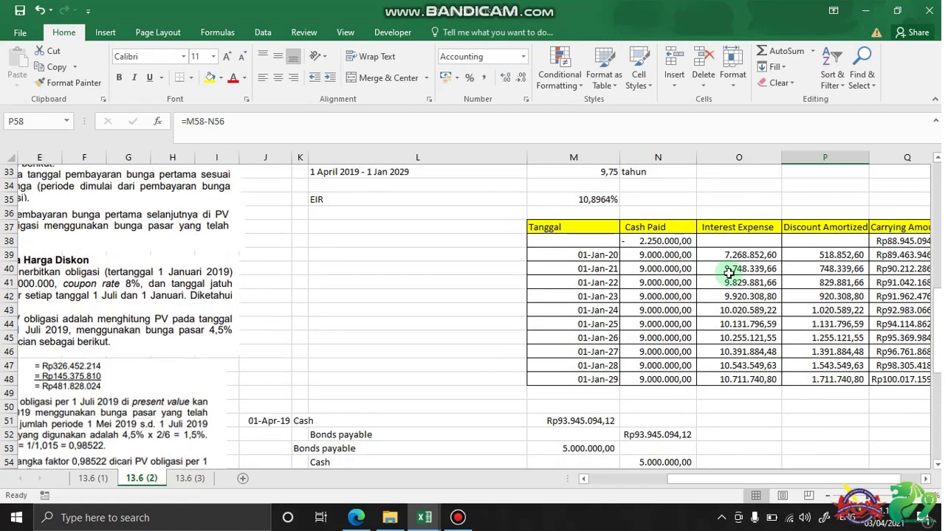
click(712, 253)
scroll(694, 295, down, 3)
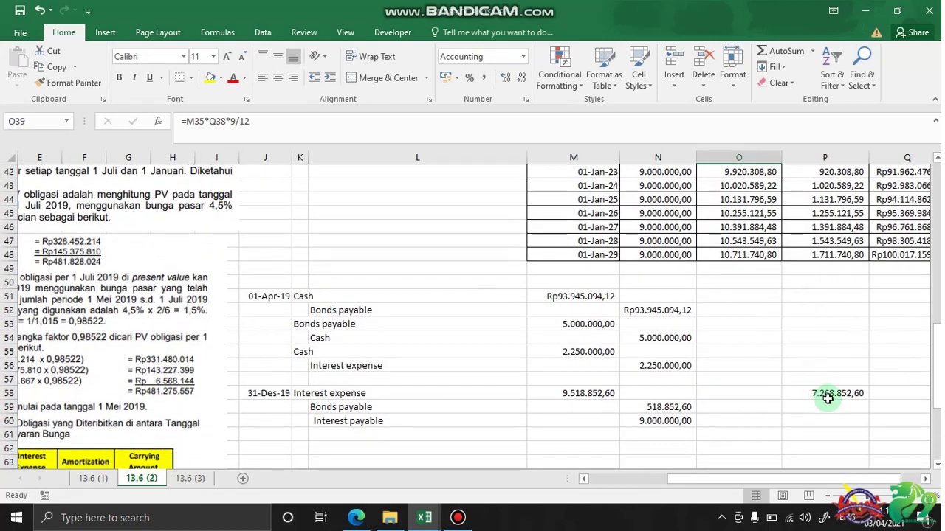
Remove the check formula from P58
click(840, 394)
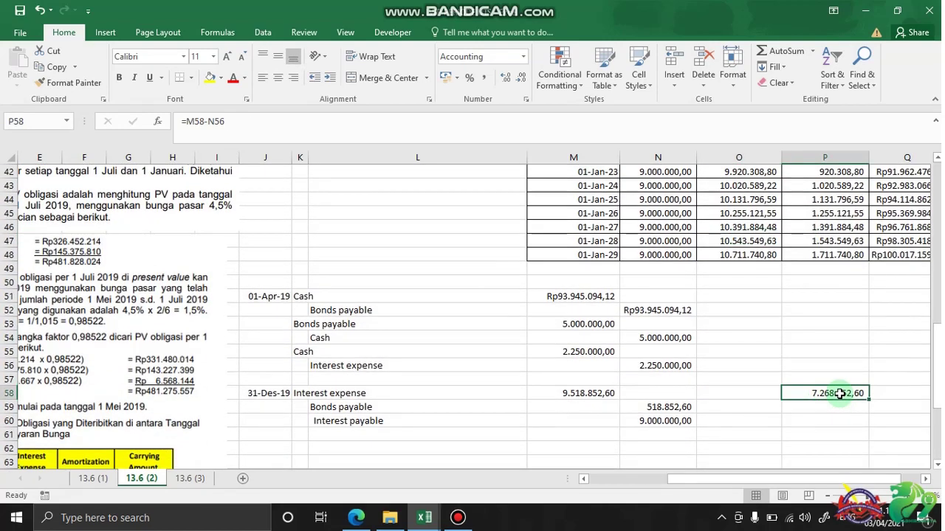
double_click(840, 394)
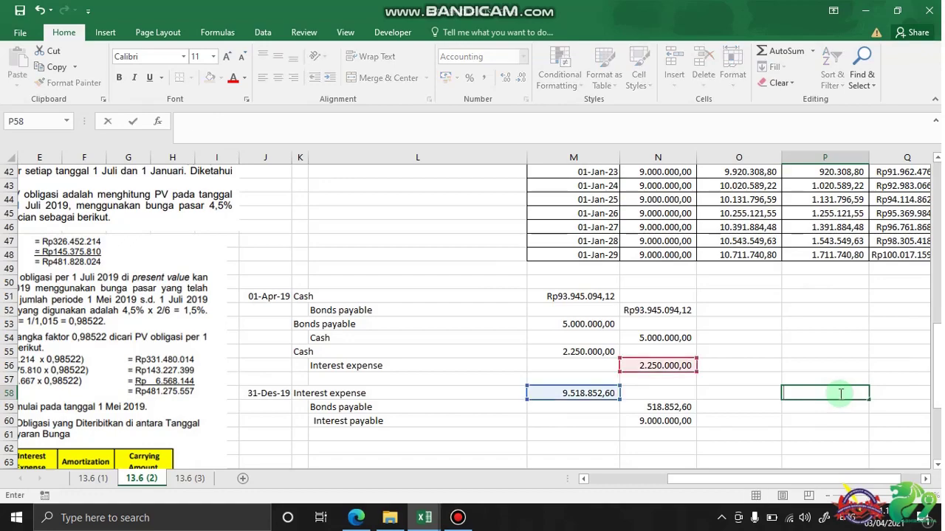
key(ctrl+z)
Enter the date 1 jan 2020 in J62 for a new journal entry below the 31-Des-19 one
scroll(712, 275, up, 1)
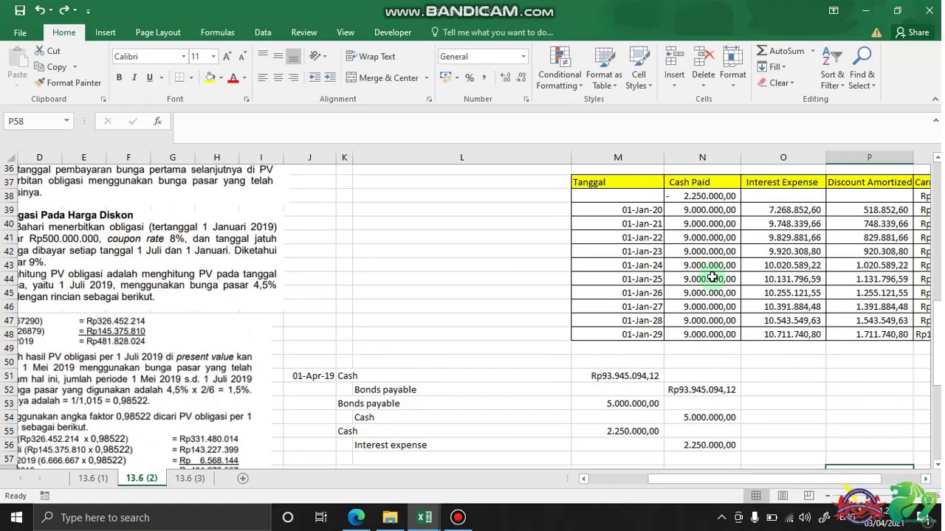
scroll(693, 247, down, 5)
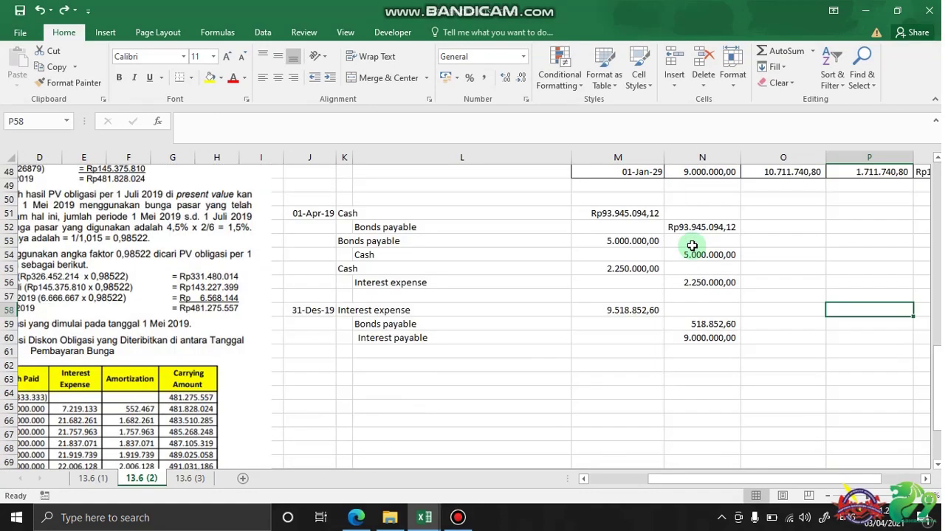
click(314, 336)
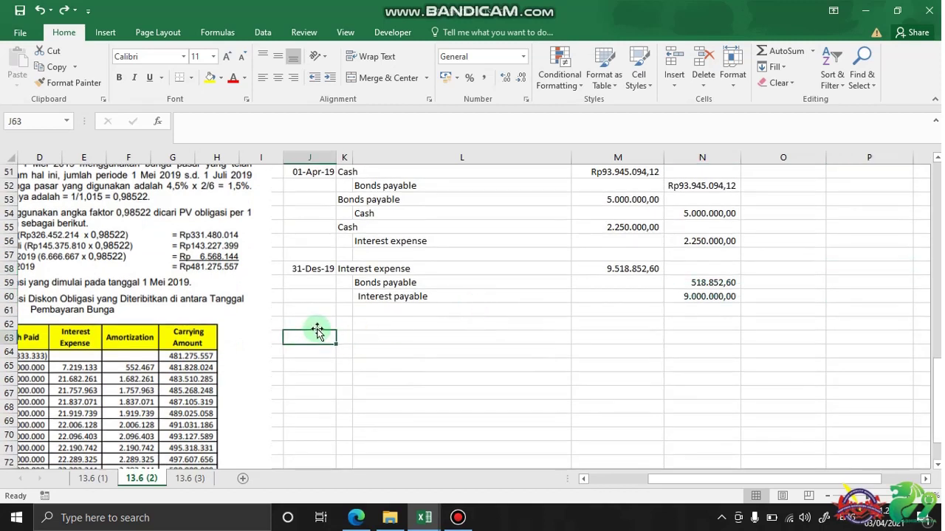
click(317, 327)
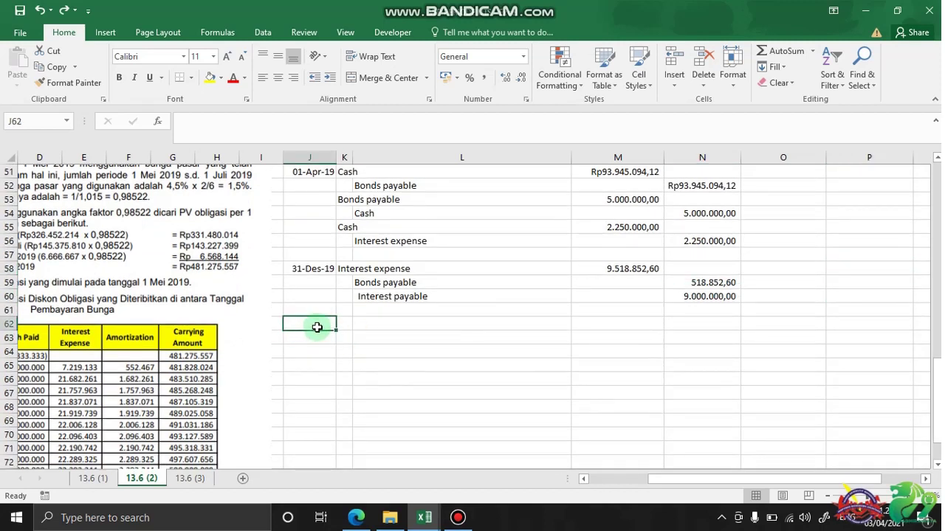
text(1 jan 2020)
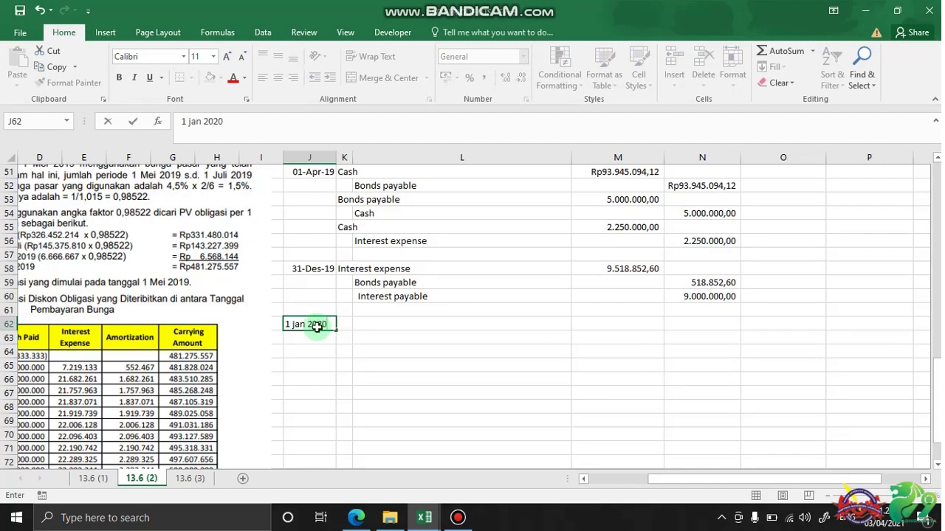
key(Tab)
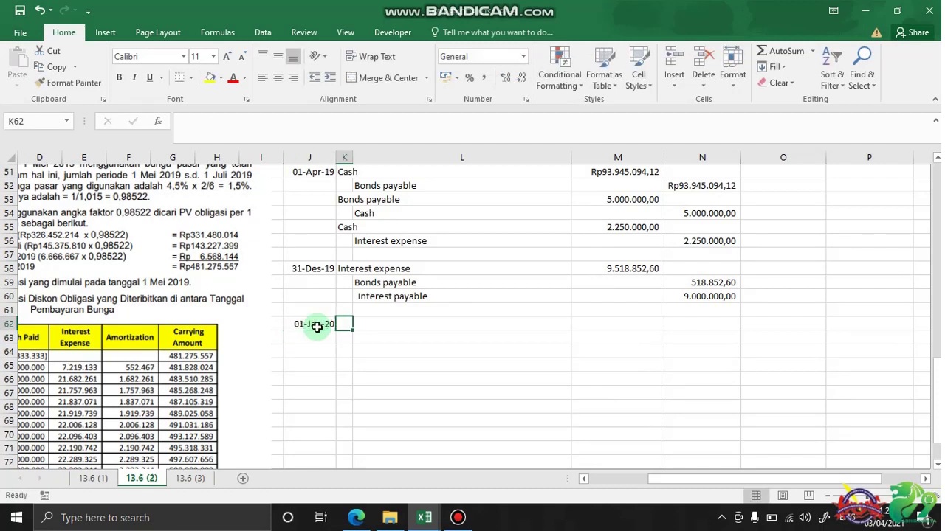
Enter Interest payable in K62 as the debit account and Cash in L63 as the credit account of the January 2020 entry
text(Interest payab)
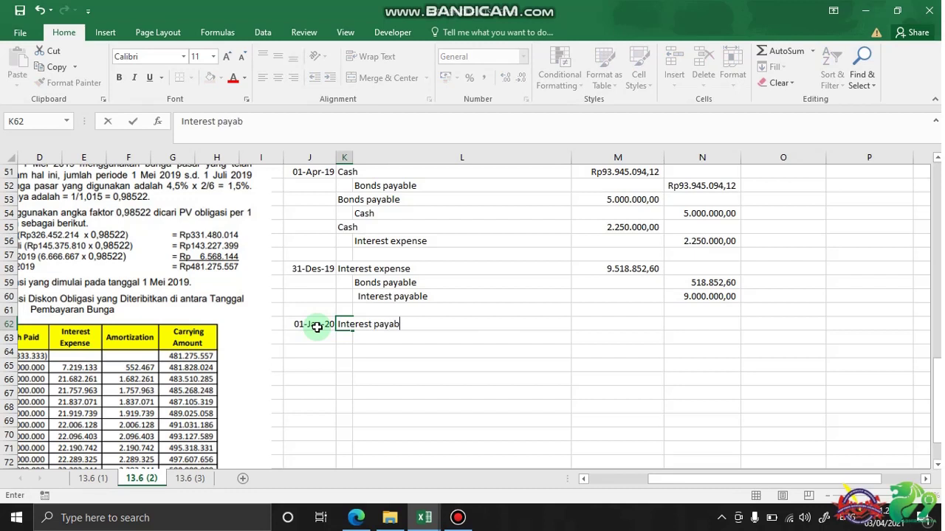
text(le)
key(Return)
key(Tab)
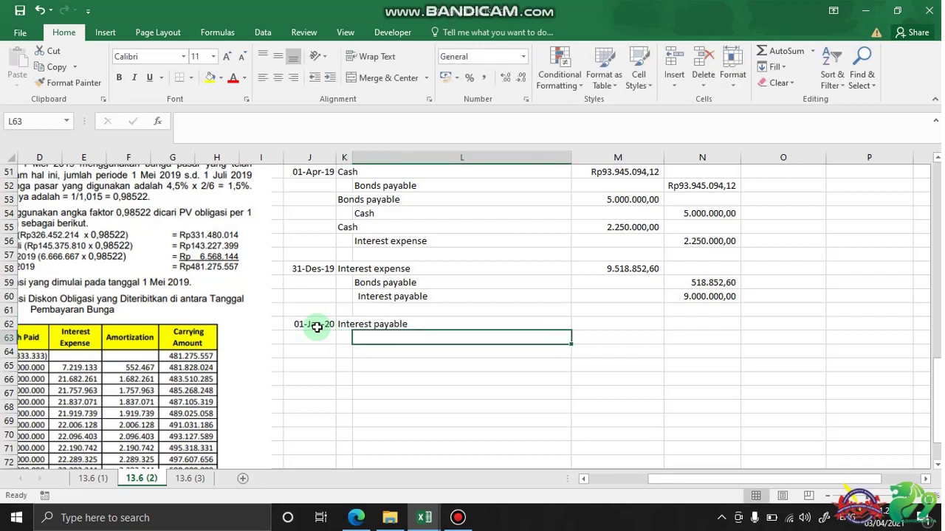
text(Cash)
key(Tab)
key(Up)
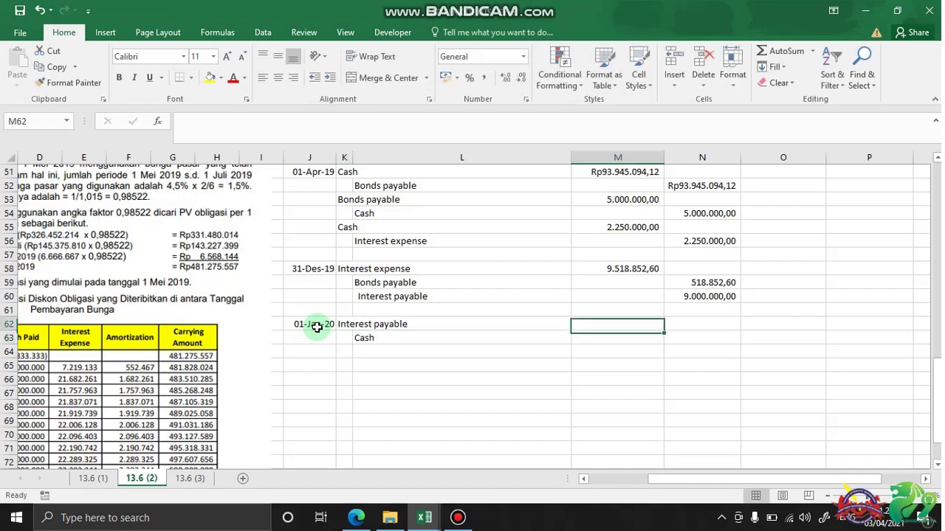
Fill the 01-Jan-20 entry's amounts by linking debit M62 to the interest payable in N60 and credit N63 to M62
text(=)
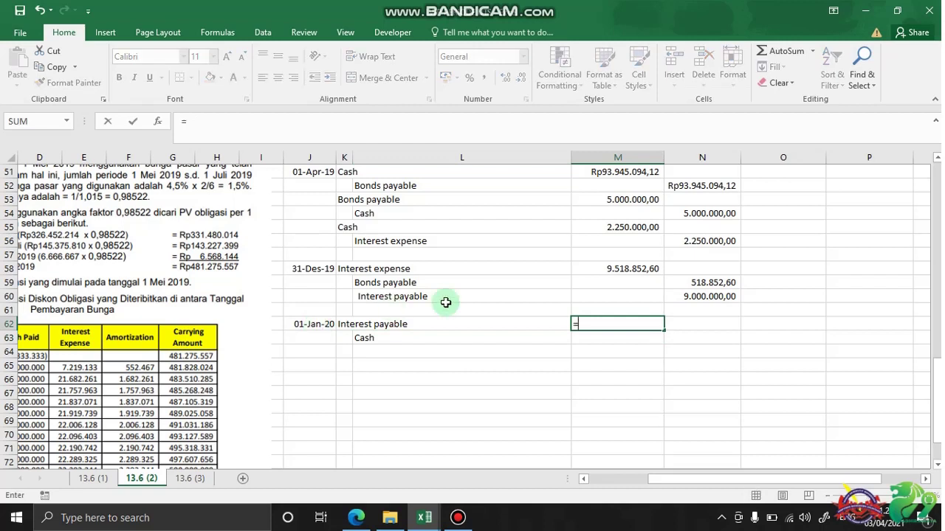
click(710, 302)
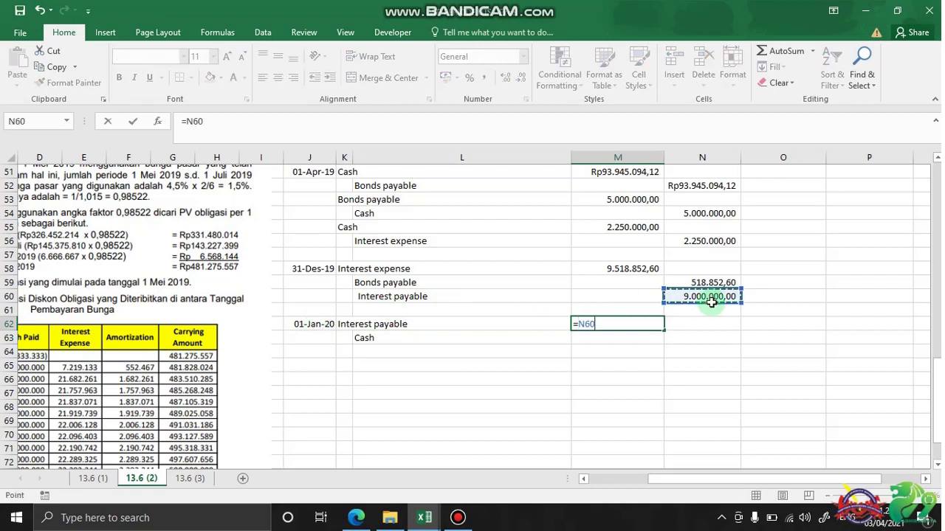
key(Tab)
key(Down)
text(=)
key(Left)
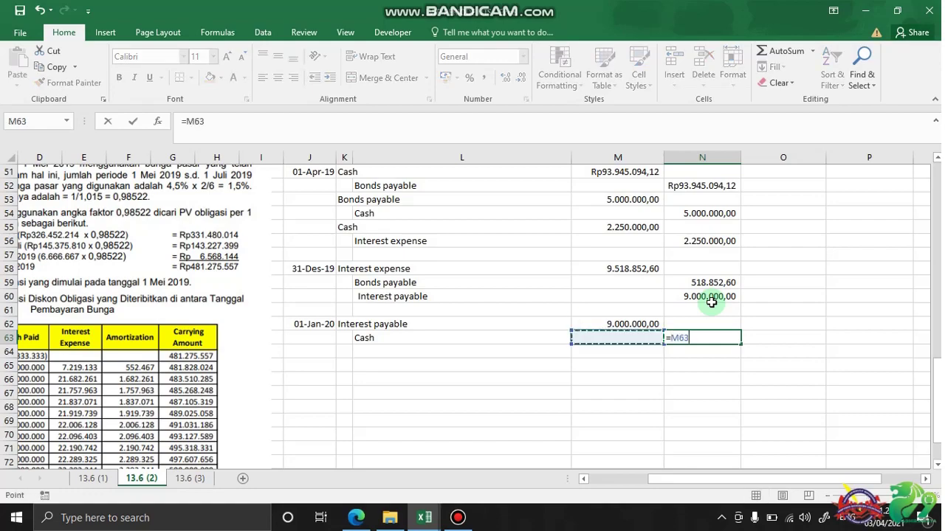
key(Up)
key(Return)
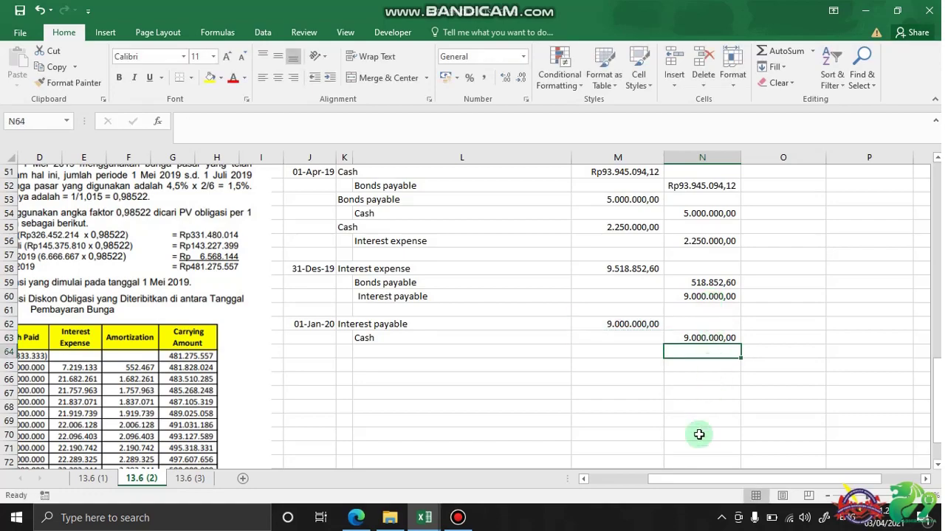
drag(679, 479, 614, 478)
scroll(526, 382, up, 10)
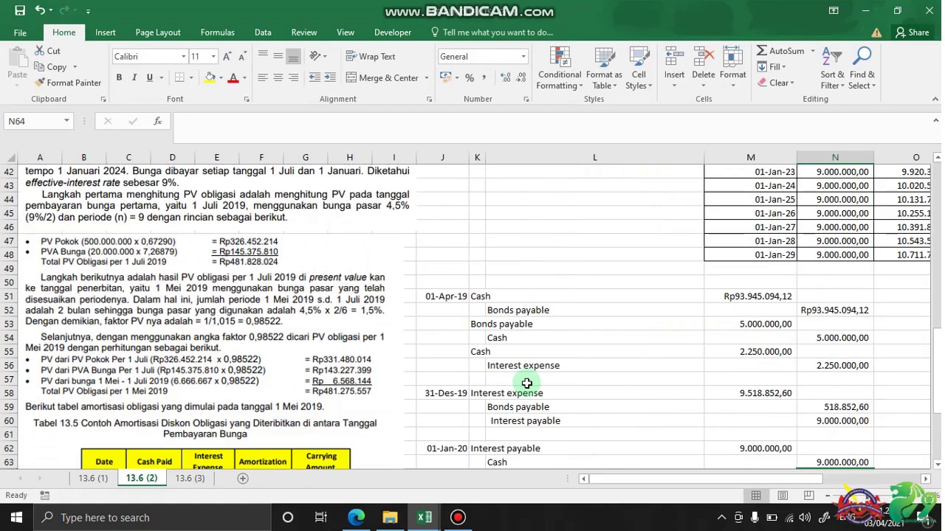
scroll(526, 383, up, 3)
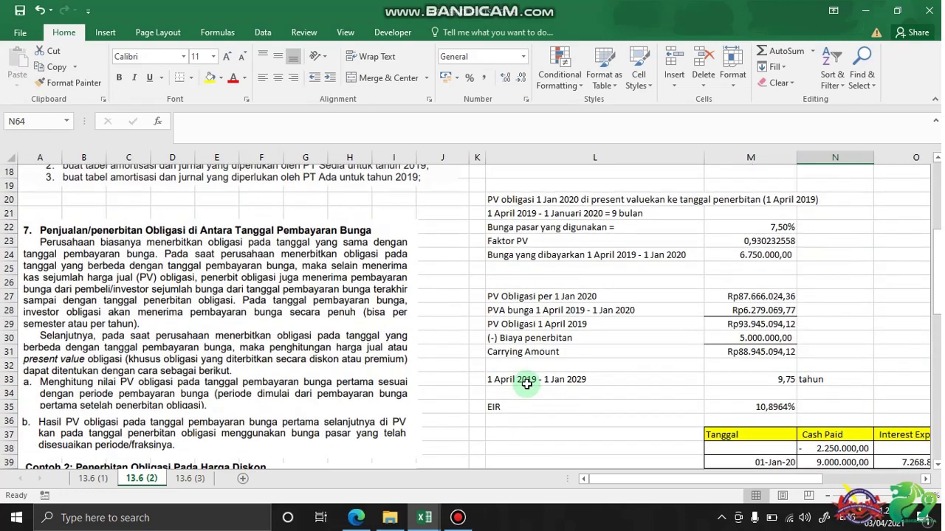
scroll(526, 383, up, 3)
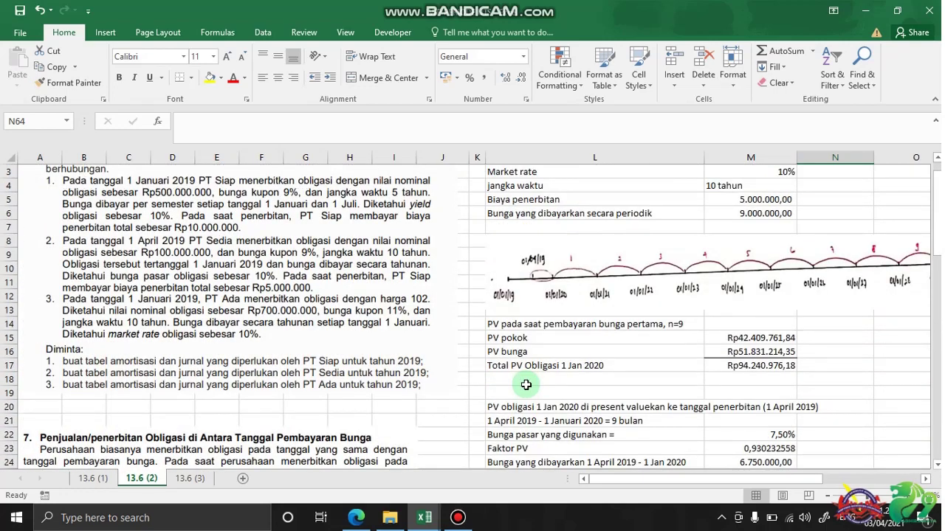